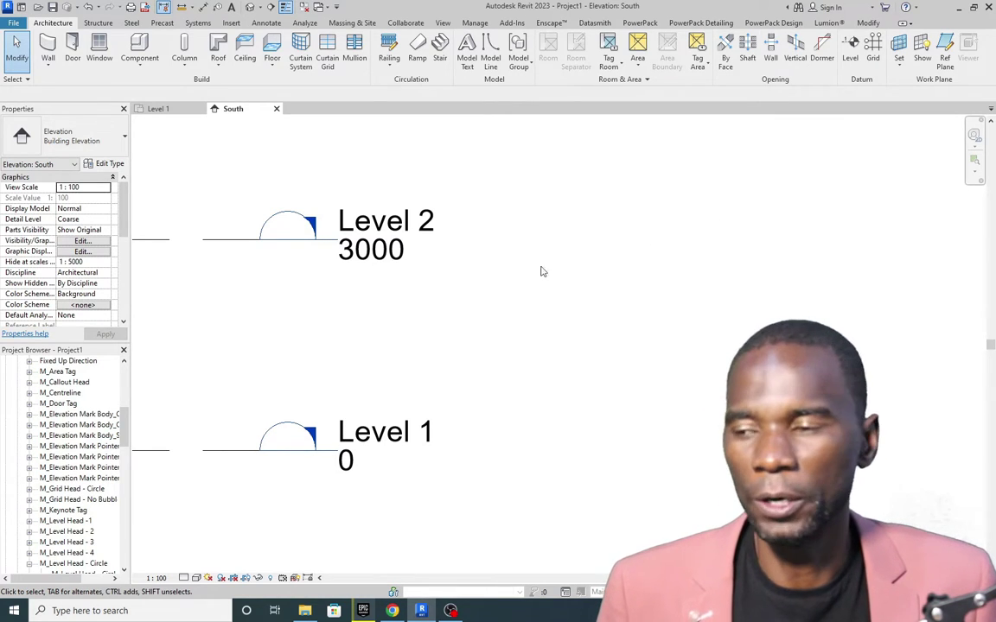
pyautogui.scroll(-1, 389, 263)
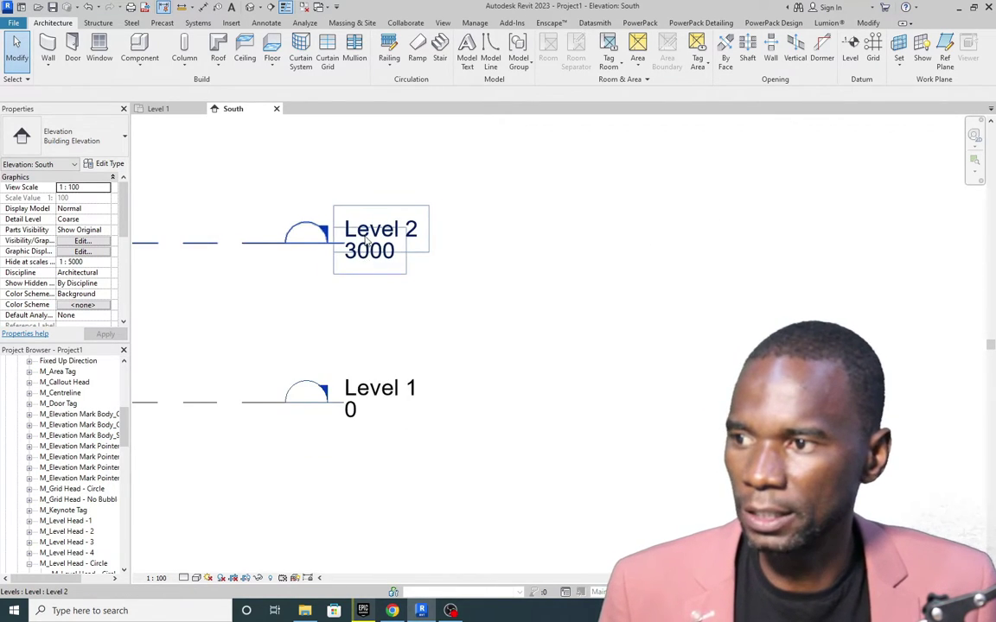
pyautogui.scroll(3, 385, 266)
pyautogui.scroll(-3, 367, 270)
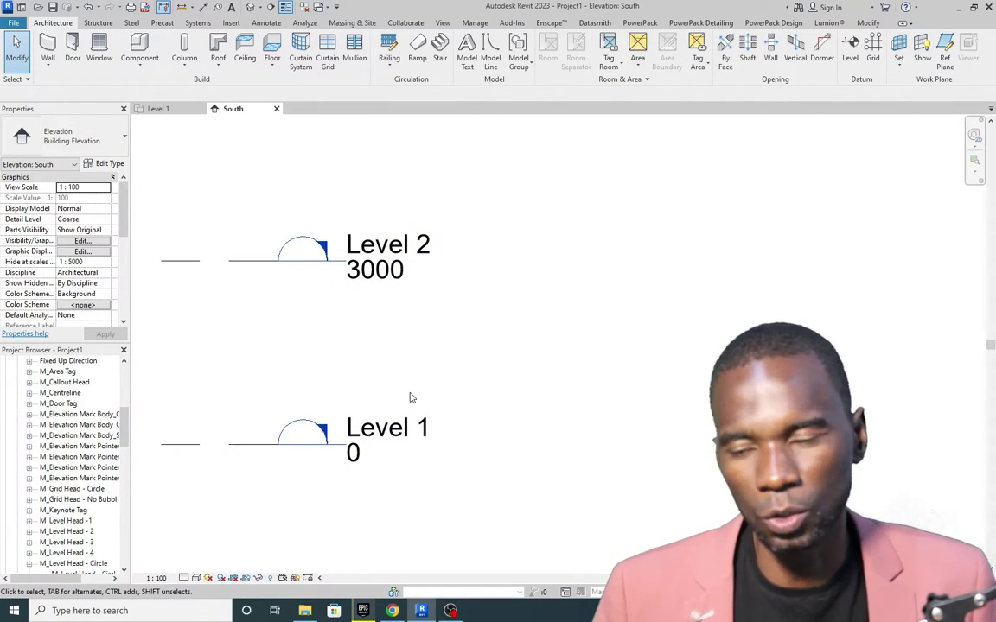
pyautogui.scroll(-1, 405, 397)
pyautogui.scroll(2, 369, 315)
pyautogui.scroll(-2, 355, 277)
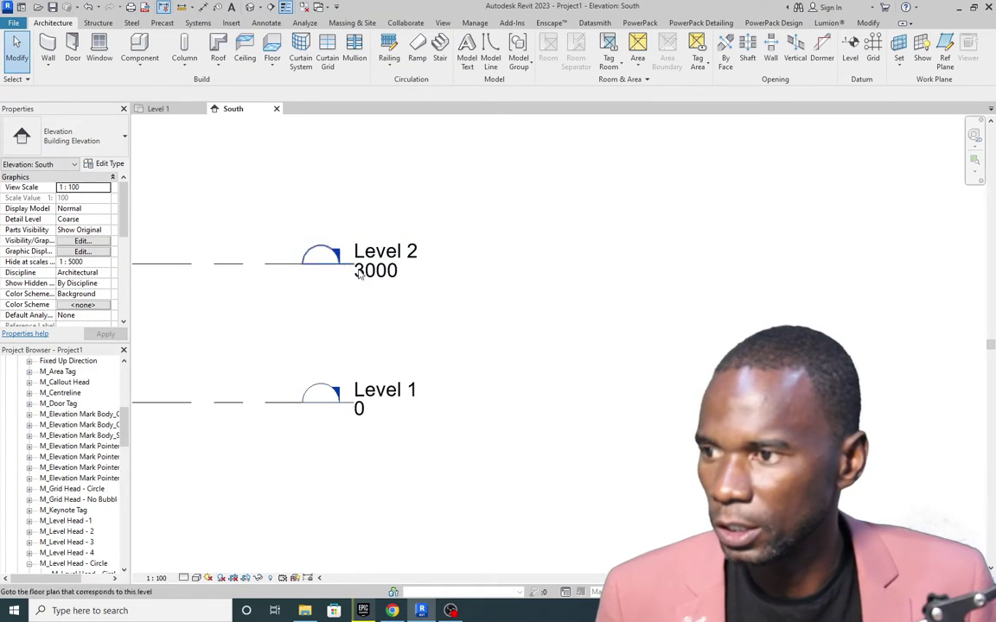
# Set the symbol of Level 2's 8mm Head level type to M_Level Head - 3.
pyautogui.click(277, 266)
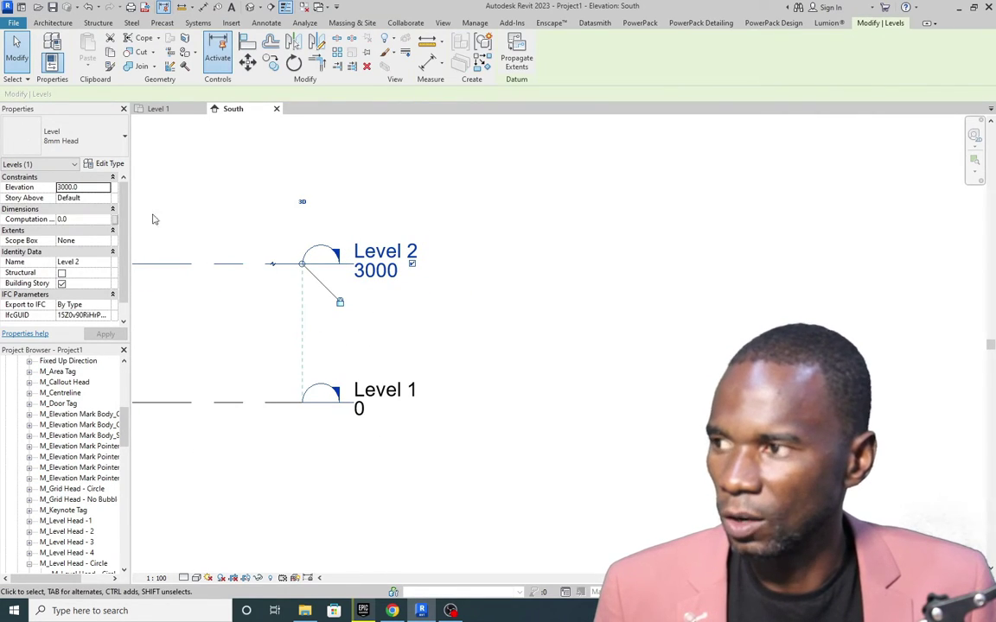
pyautogui.click(105, 164)
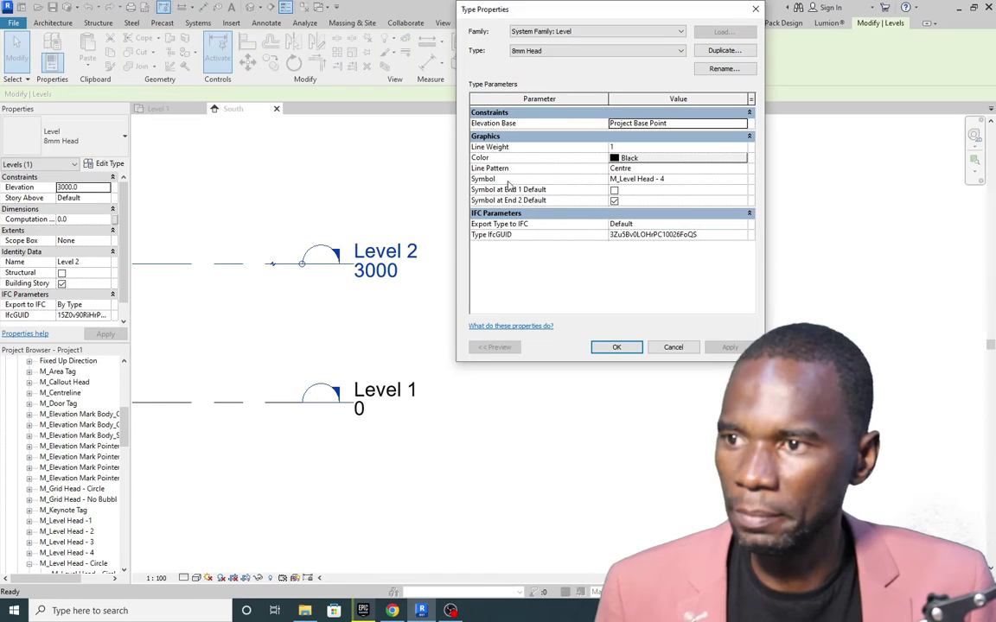
pyautogui.click(742, 179)
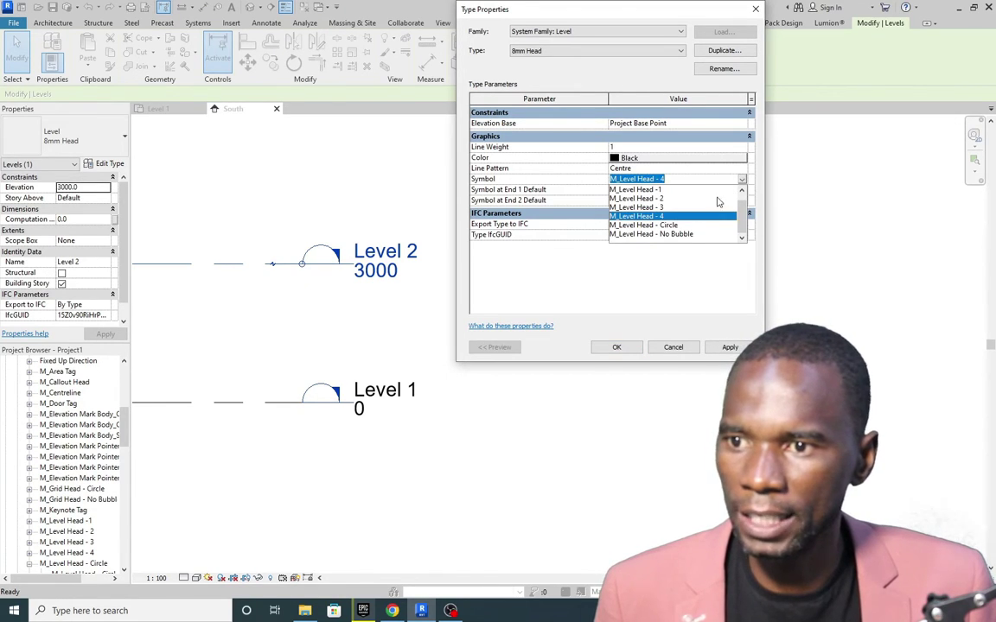
pyautogui.click(666, 207)
pyautogui.click(730, 347)
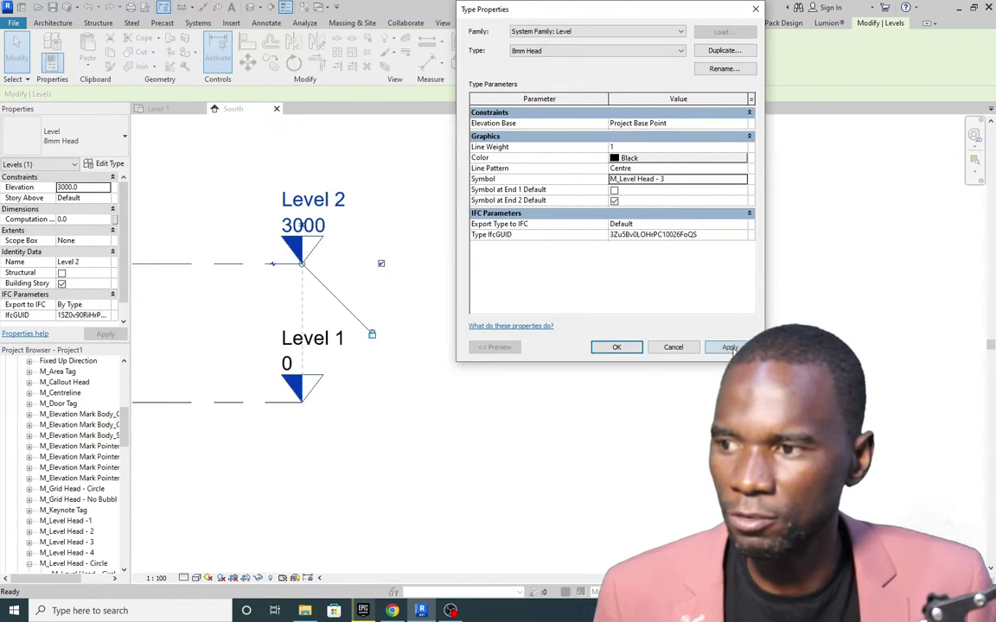
pyautogui.click(617, 346)
pyautogui.click(378, 234)
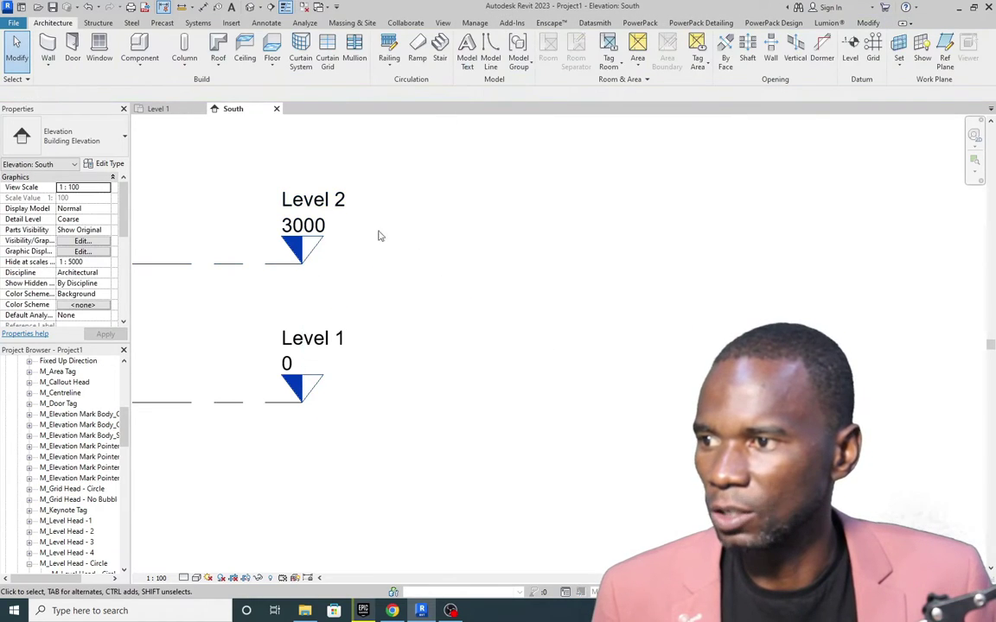
# Change the symbol of the 8mm Head level type to M_Level Head - 2 in the type properties of Level 2.
pyautogui.scroll(1, 271, 278)
pyautogui.scroll(-1, 306, 300)
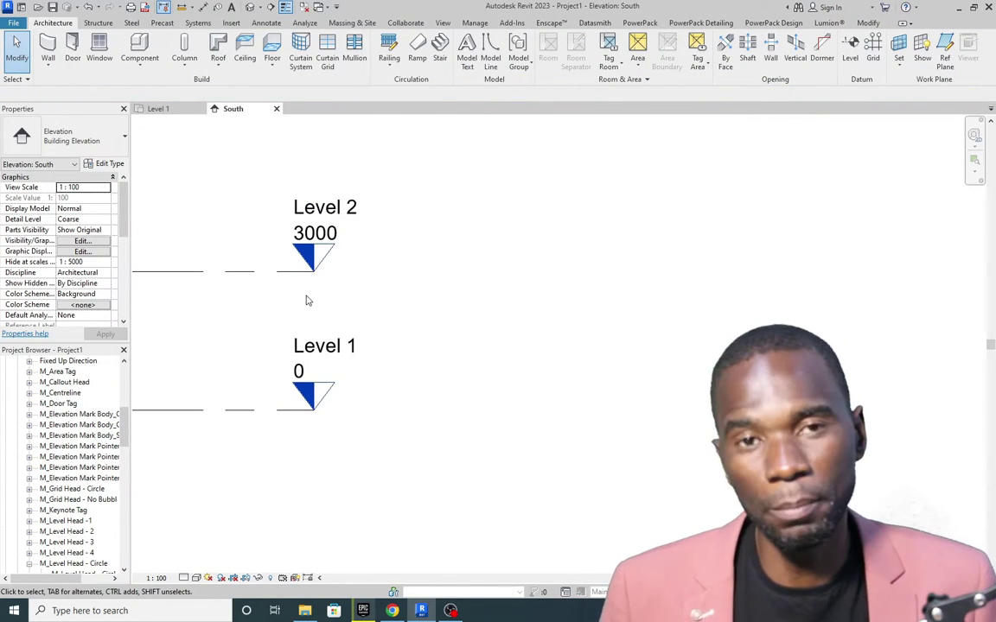
pyautogui.scroll(-1, 305, 300)
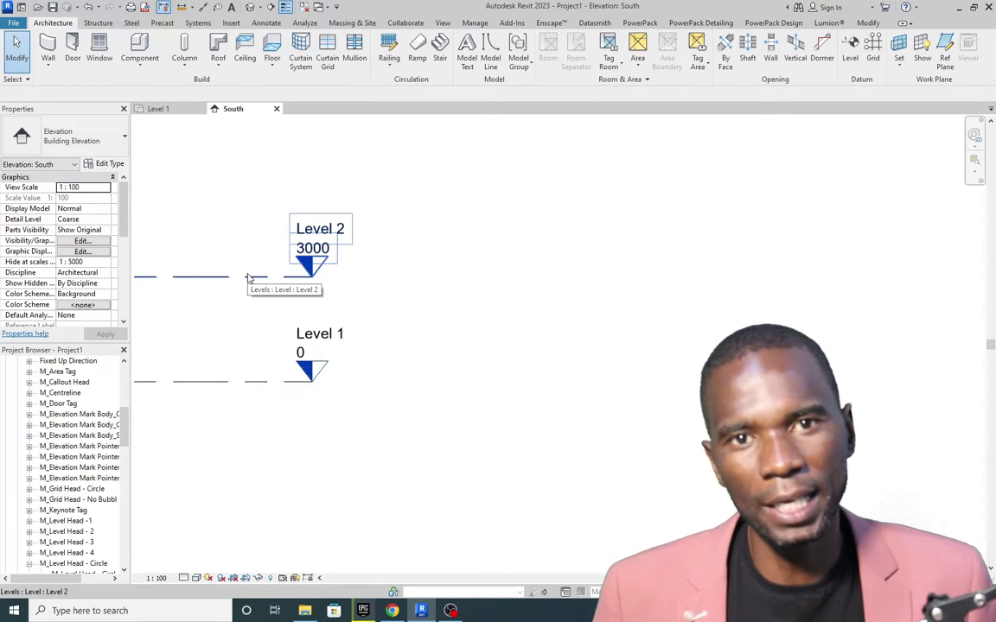
pyautogui.click(249, 277)
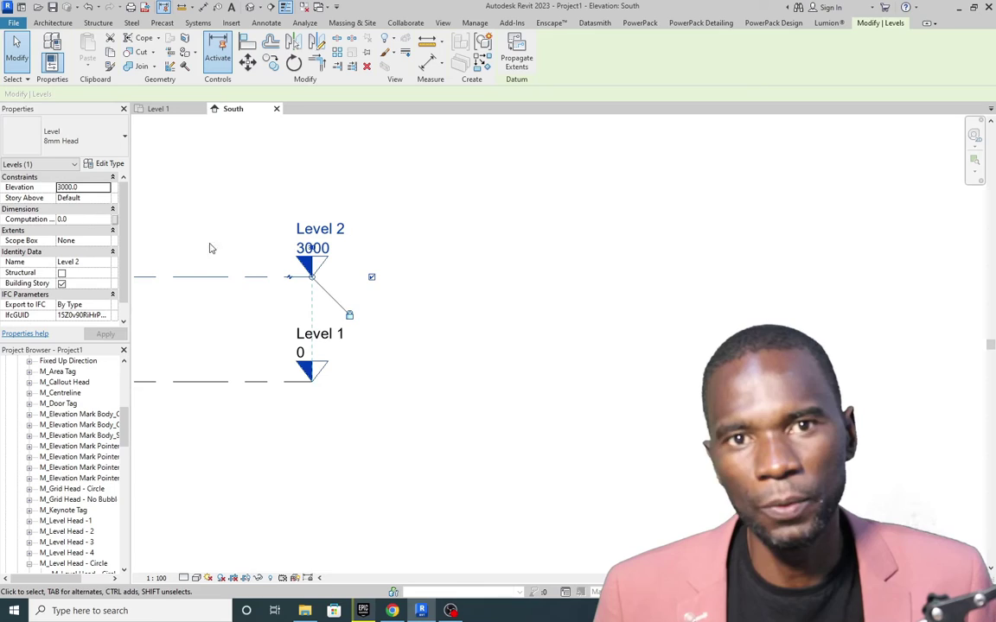
pyautogui.click(108, 164)
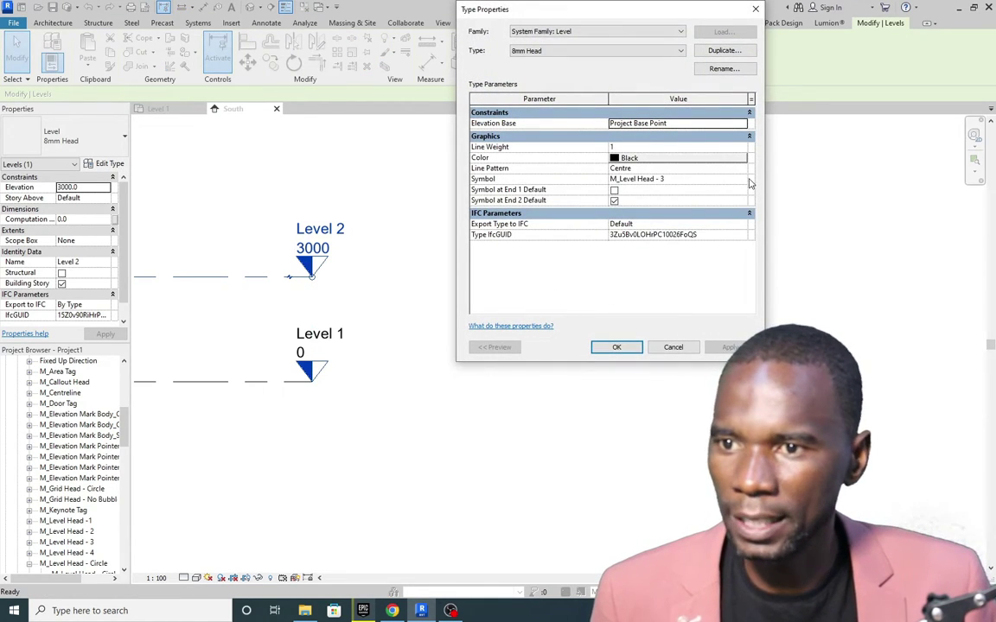
pyautogui.click(739, 179)
pyautogui.click(741, 179)
pyautogui.click(636, 199)
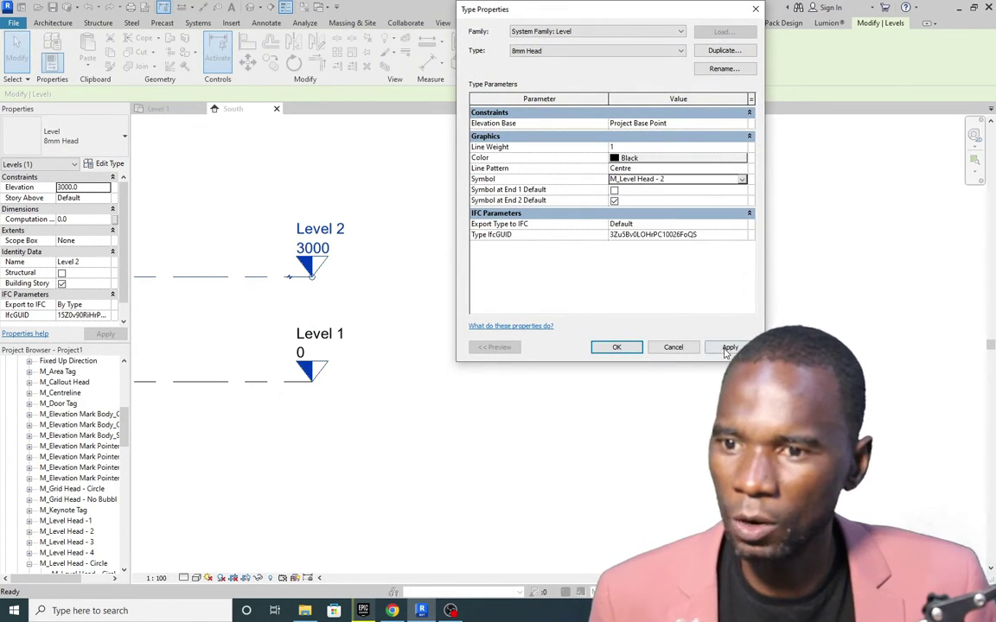
pyautogui.click(729, 348)
pyautogui.click(615, 346)
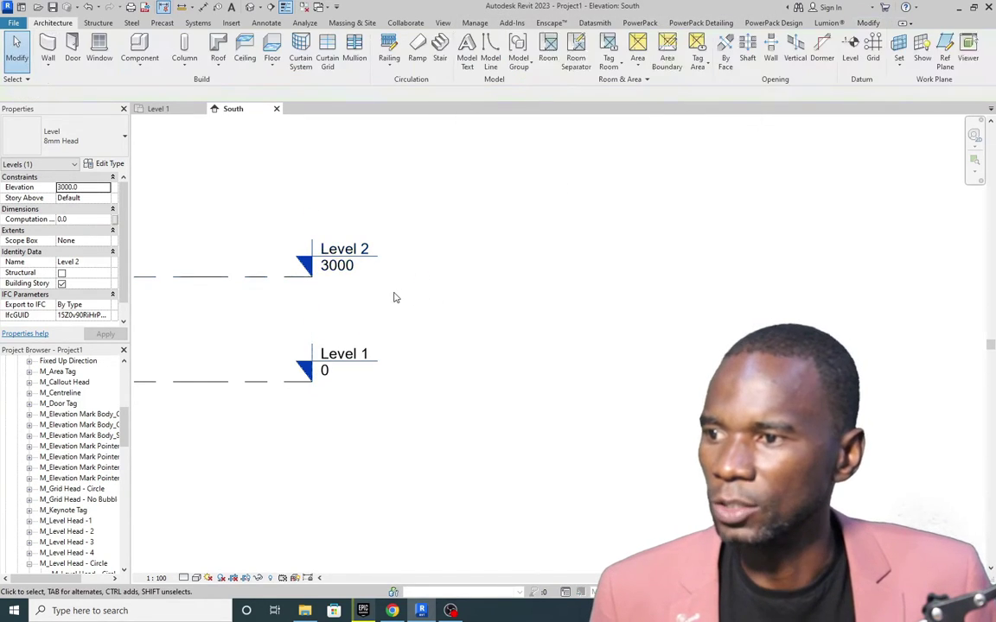
pyautogui.click(396, 295)
# Examine the level head symbols of Level 1 and Level 2 in the South elevation.
pyautogui.scroll(2, 372, 307)
pyautogui.scroll(1, 350, 307)
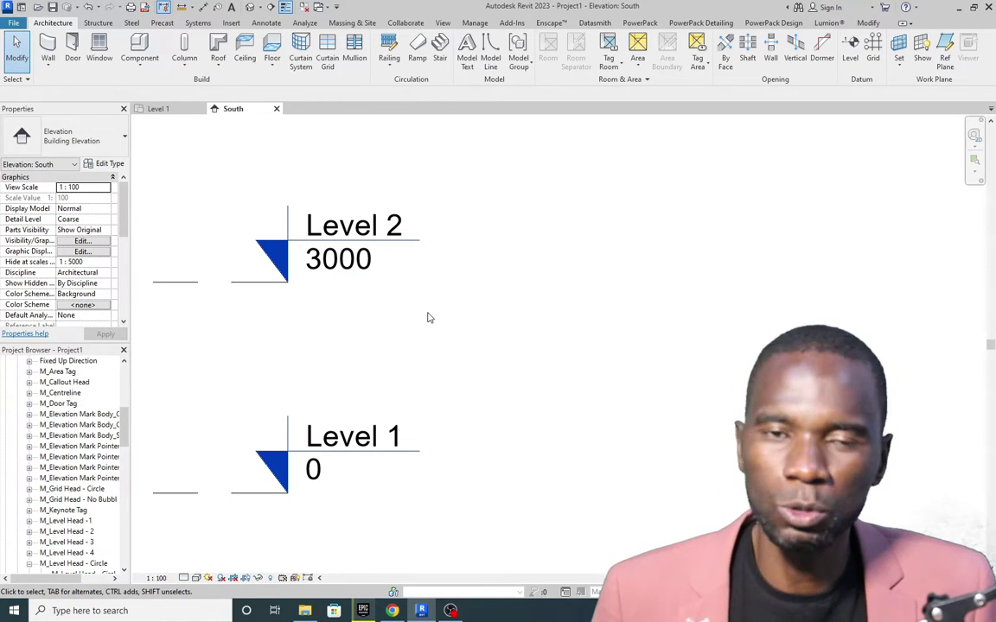
pyautogui.scroll(-1, 432, 323)
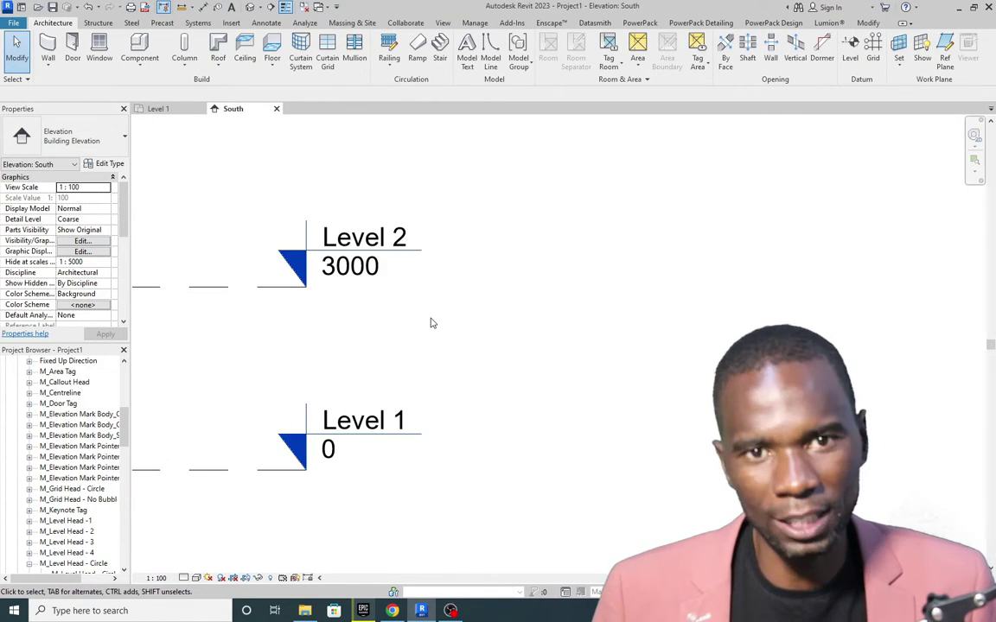
pyautogui.scroll(-1, 432, 323)
pyautogui.scroll(1, 432, 322)
pyautogui.scroll(-2, 382, 295)
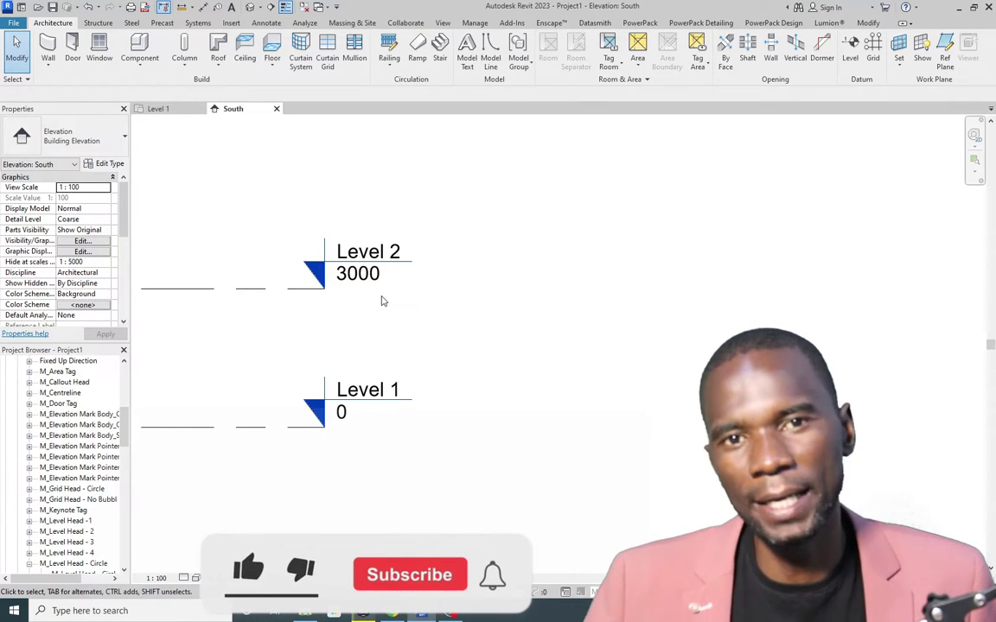
pyautogui.scroll(1, 382, 296)
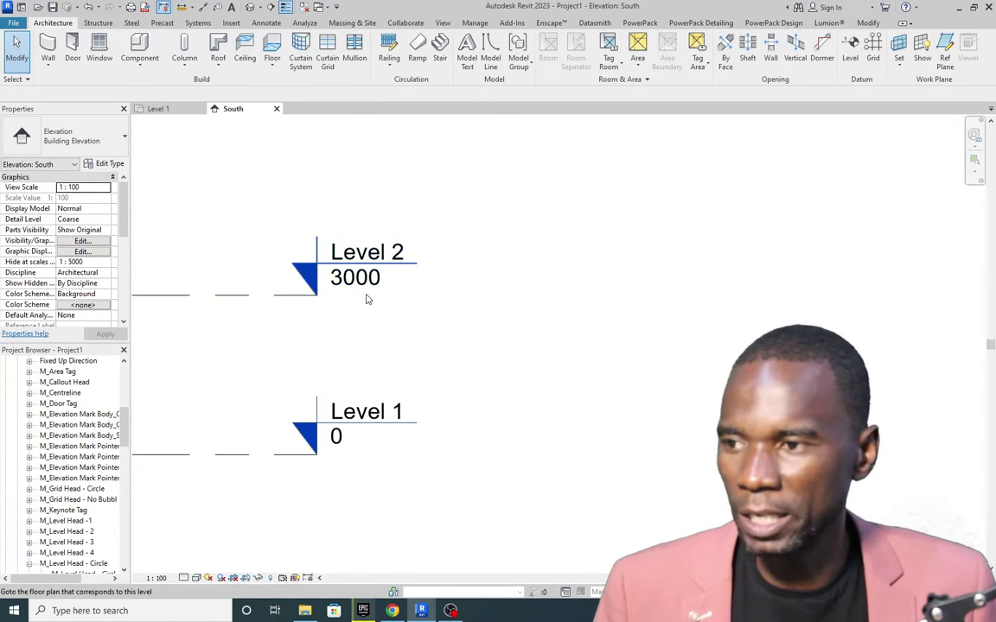
pyautogui.moveTo(351, 258); pyautogui.dragTo(356, 271, button='middle')
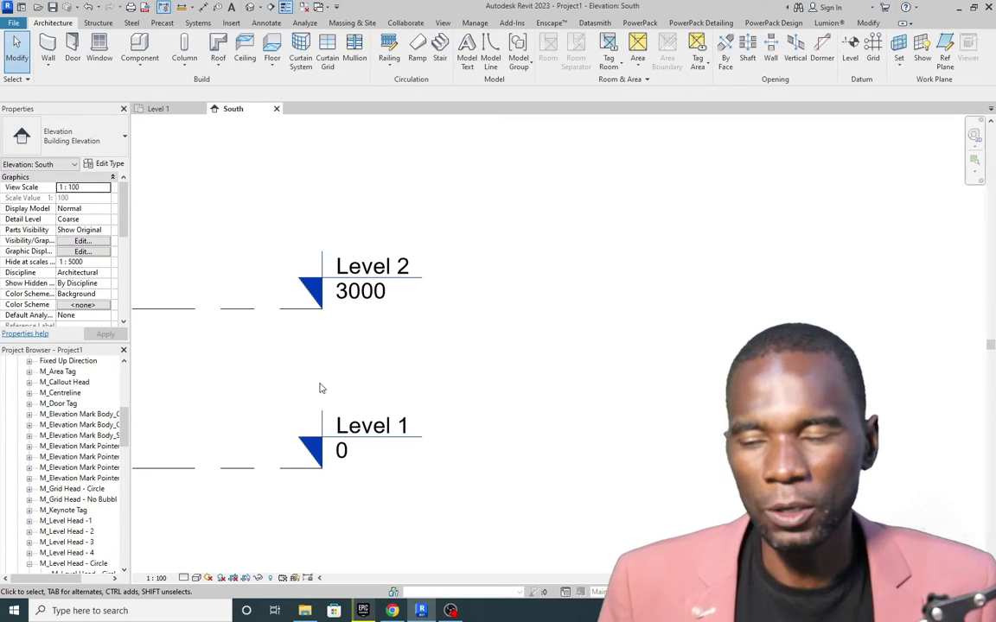
pyautogui.scroll(-2, 324, 363)
pyautogui.scroll(2, 330, 330)
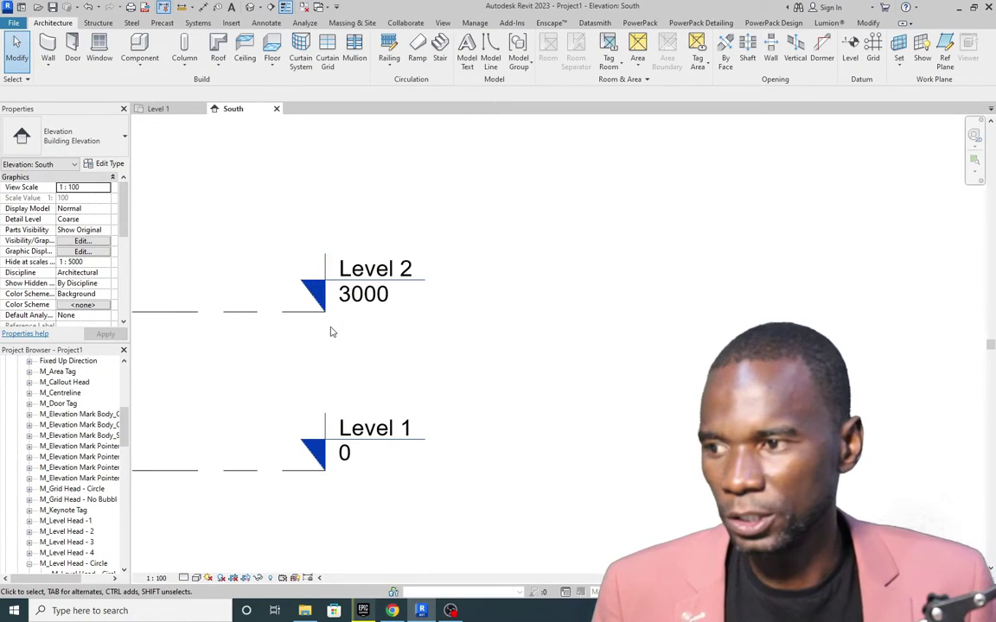
# Create a new project from the Metric-Architectural Template, dismissing the save reminder without saving.
pyautogui.click(14, 23)
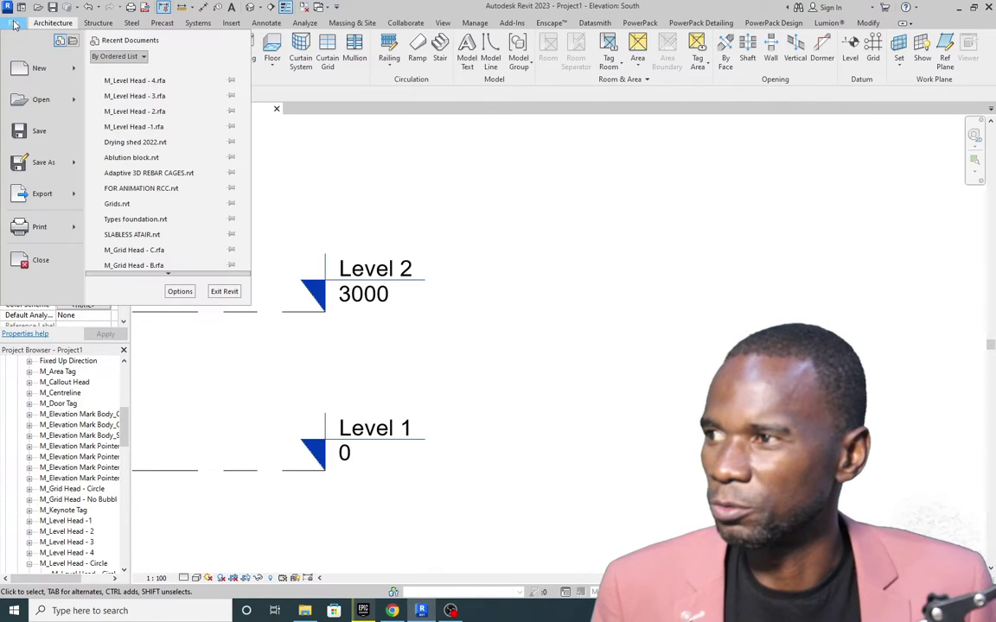
pyautogui.moveTo(73, 68)
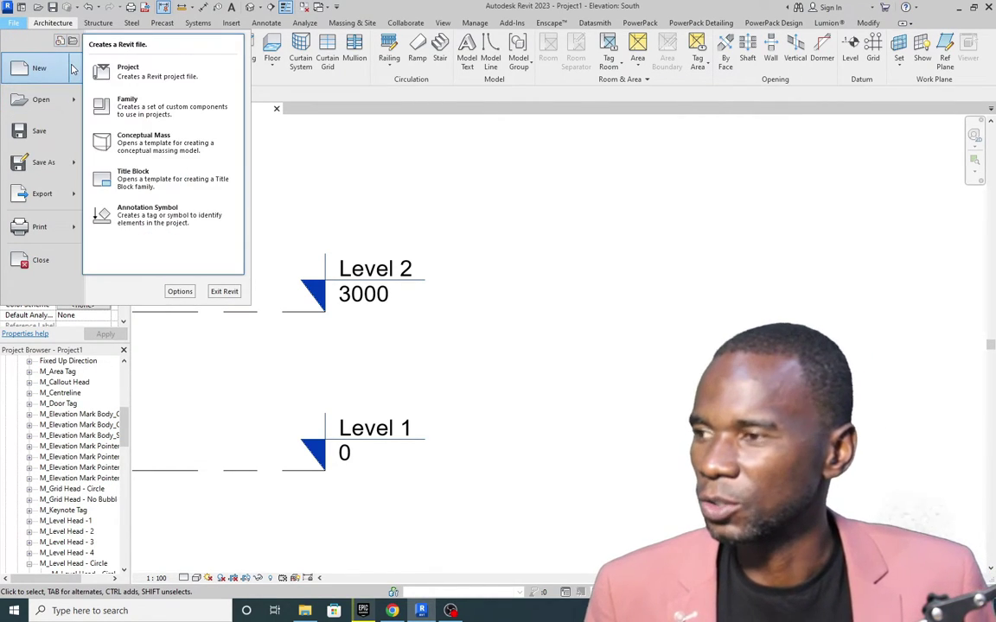
pyautogui.click(121, 69)
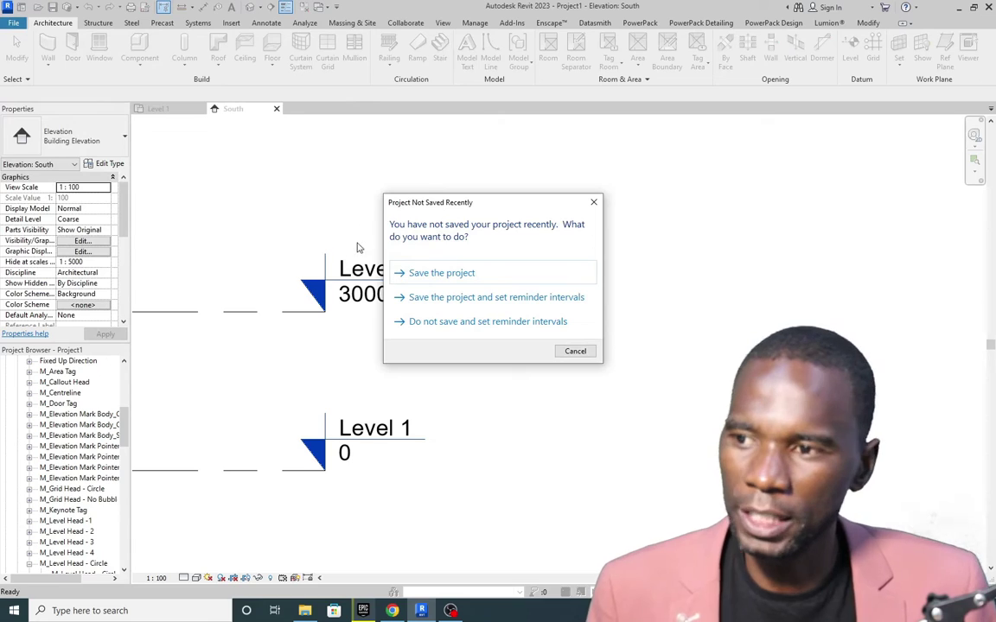
pyautogui.click(593, 203)
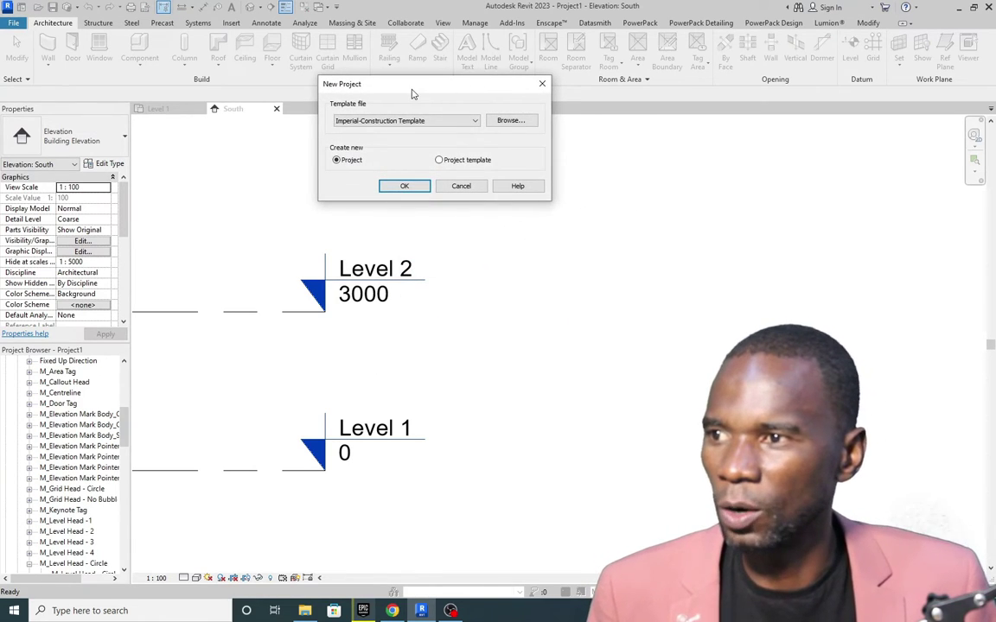
pyautogui.moveTo(416, 97)
pyautogui.mouseDown()
pyautogui.moveTo(444, 146)
pyautogui.moveTo(425, 109)
pyautogui.mouseUp()
pyautogui.click(487, 138)
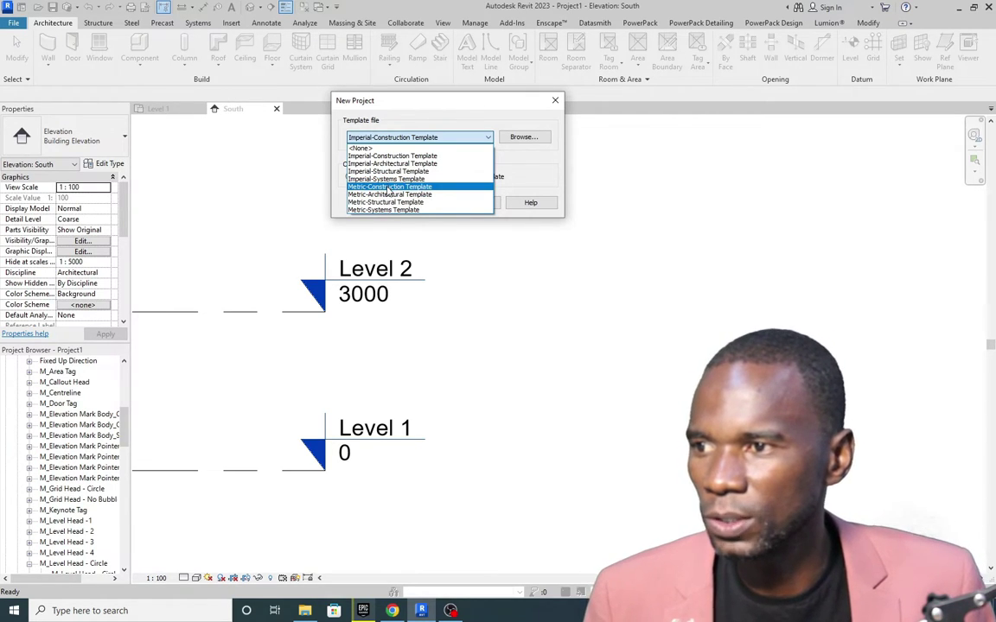
pyautogui.click(390, 194)
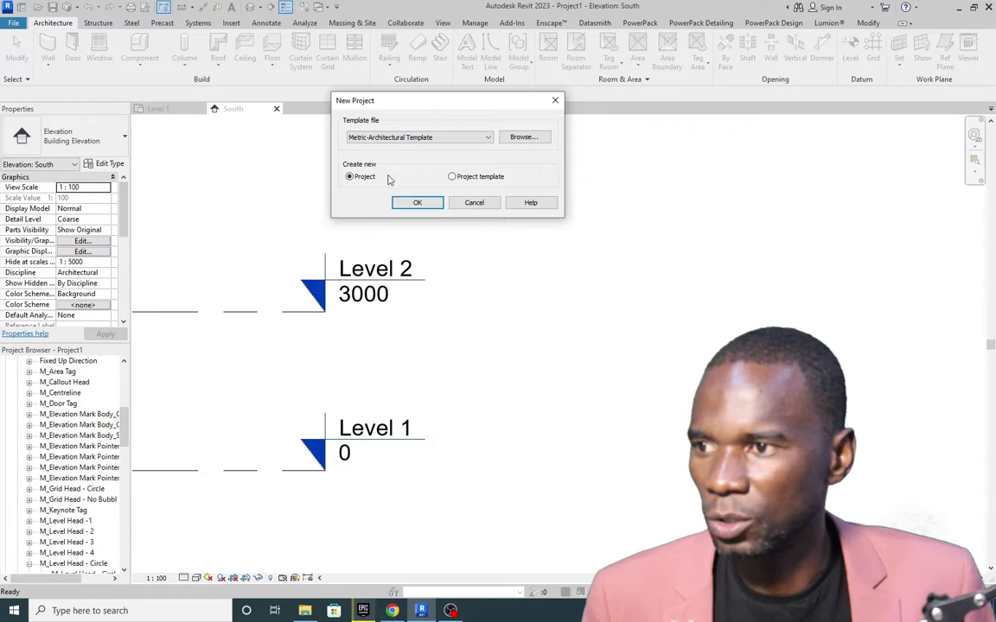
pyautogui.click(419, 203)
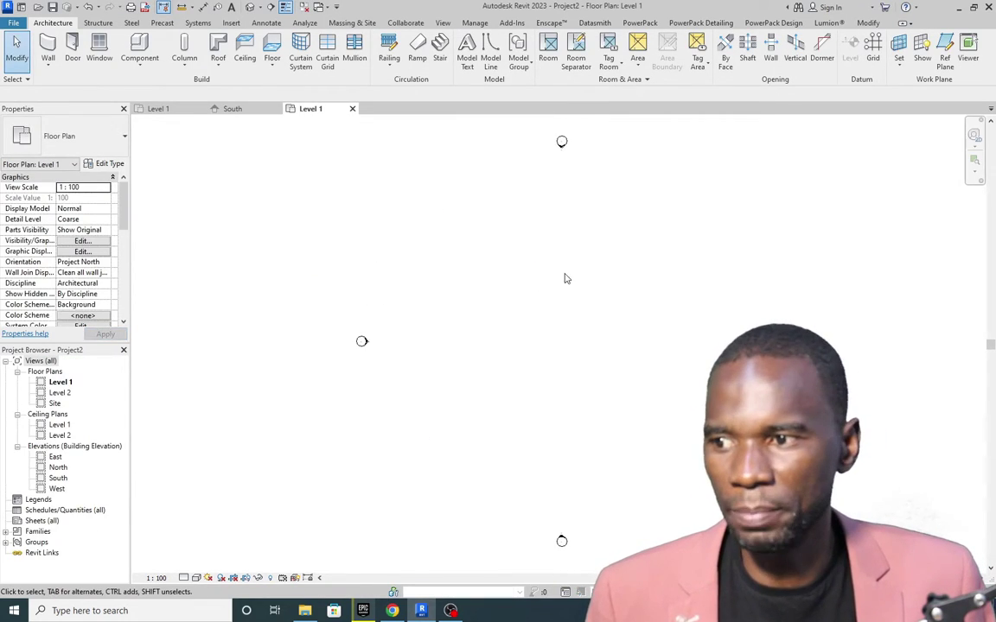
# Open the South building elevation of the new project.
pyautogui.scroll(-2, 564, 278)
pyautogui.scroll(4, 553, 246)
pyautogui.scroll(-1, 484, 220)
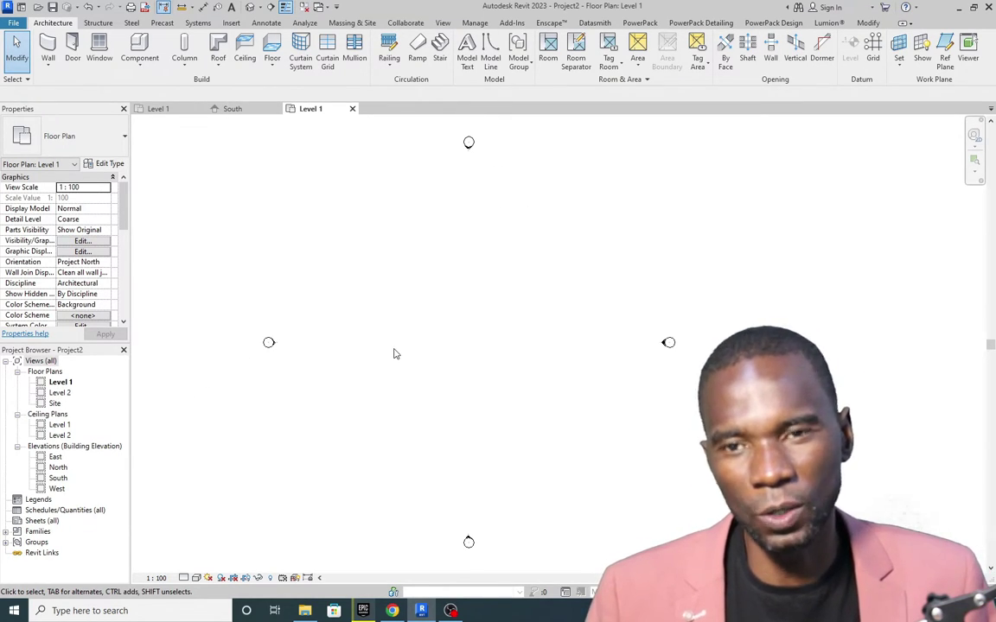
pyautogui.doubleClick(57, 478)
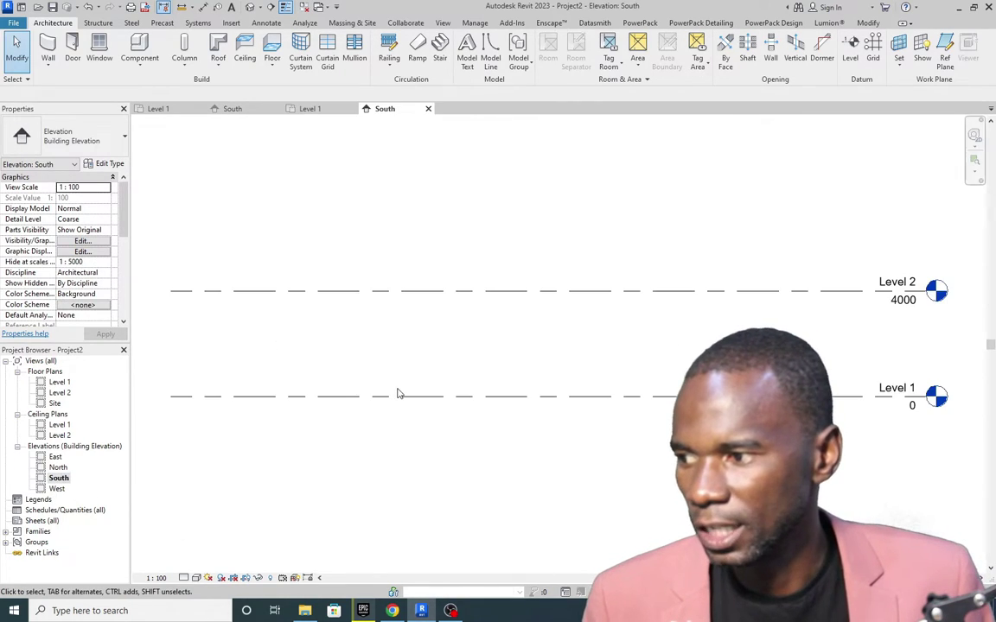
# Examine the template's default level lines and heads for Level 1 and Level 2 in the new project's elevation.
pyautogui.scroll(-4, 413, 348)
pyautogui.scroll(6, 593, 349)
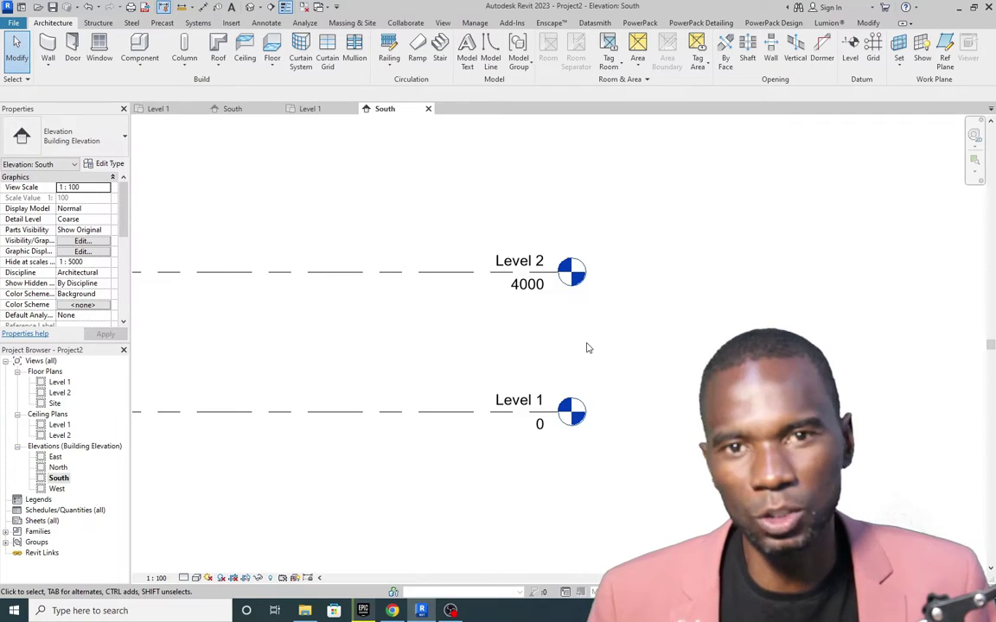
pyautogui.scroll(-2, 576, 331)
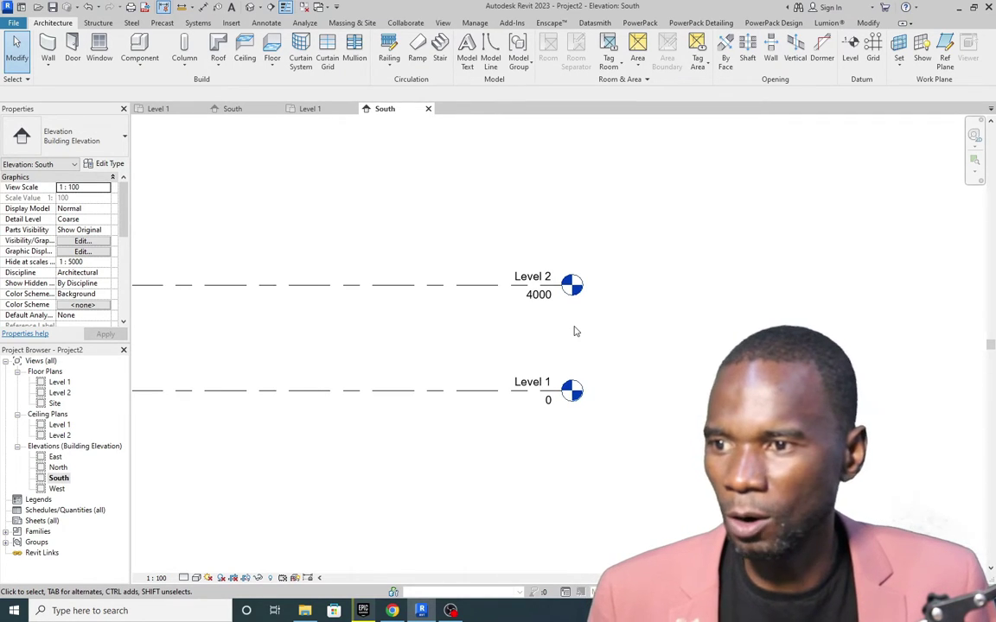
pyautogui.scroll(-2, 554, 324)
pyautogui.scroll(1, 522, 330)
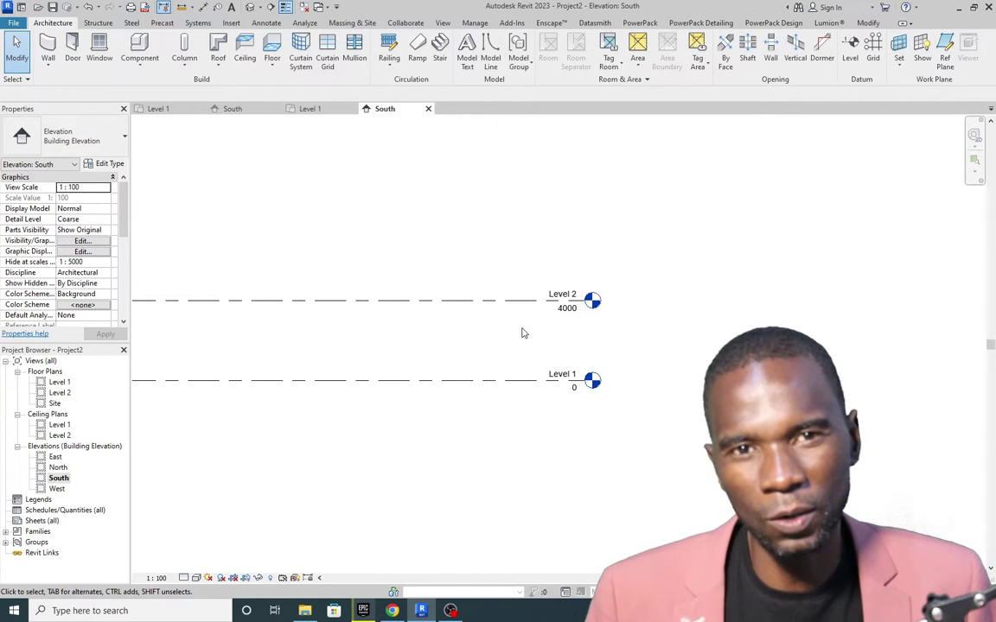
pyautogui.scroll(-2, 524, 331)
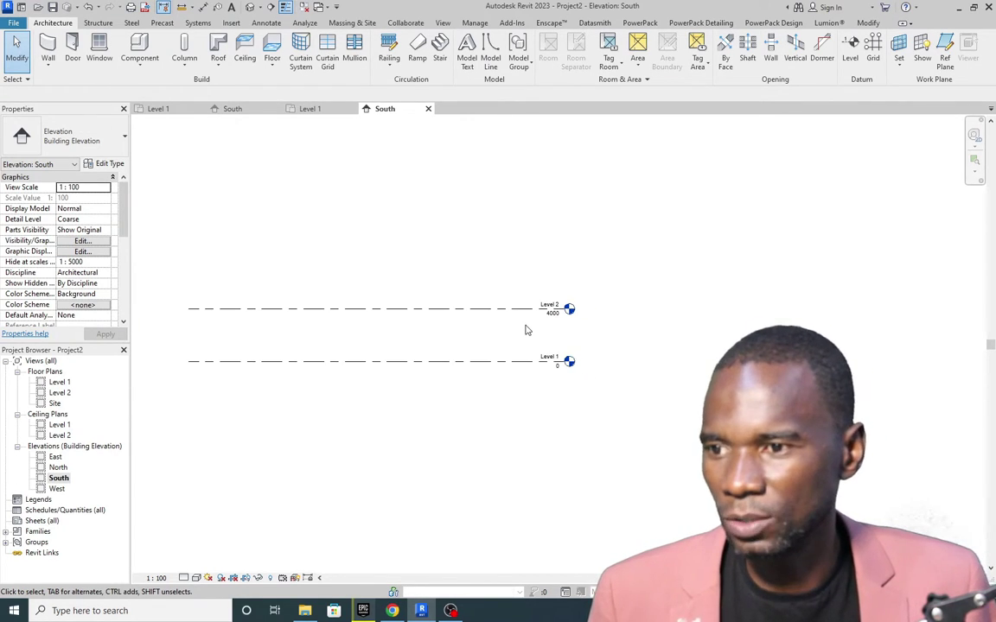
pyautogui.scroll(1, 527, 331)
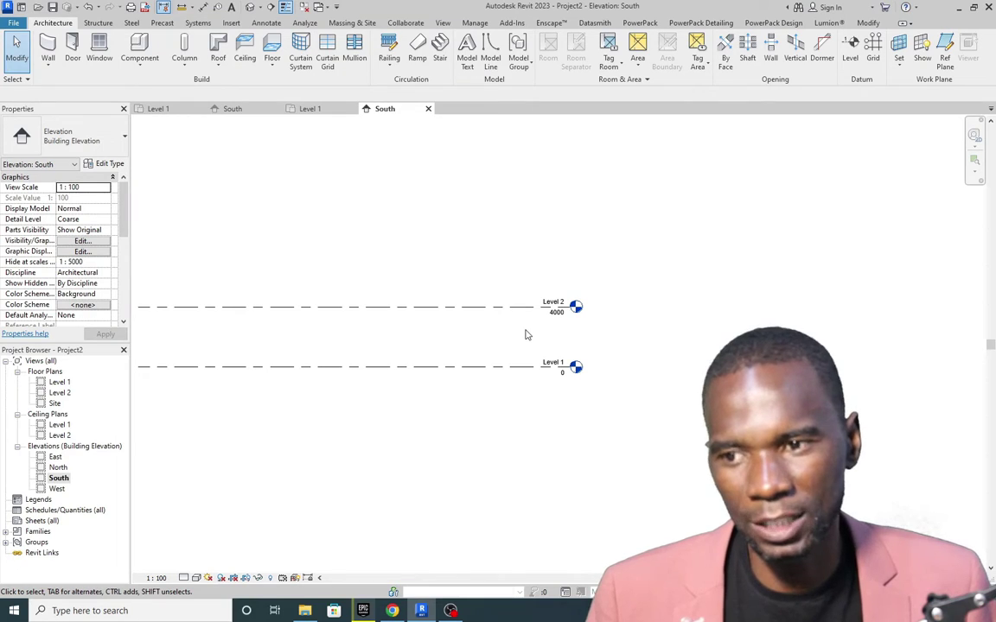
pyautogui.scroll(-2, 528, 334)
pyautogui.scroll(4, 523, 324)
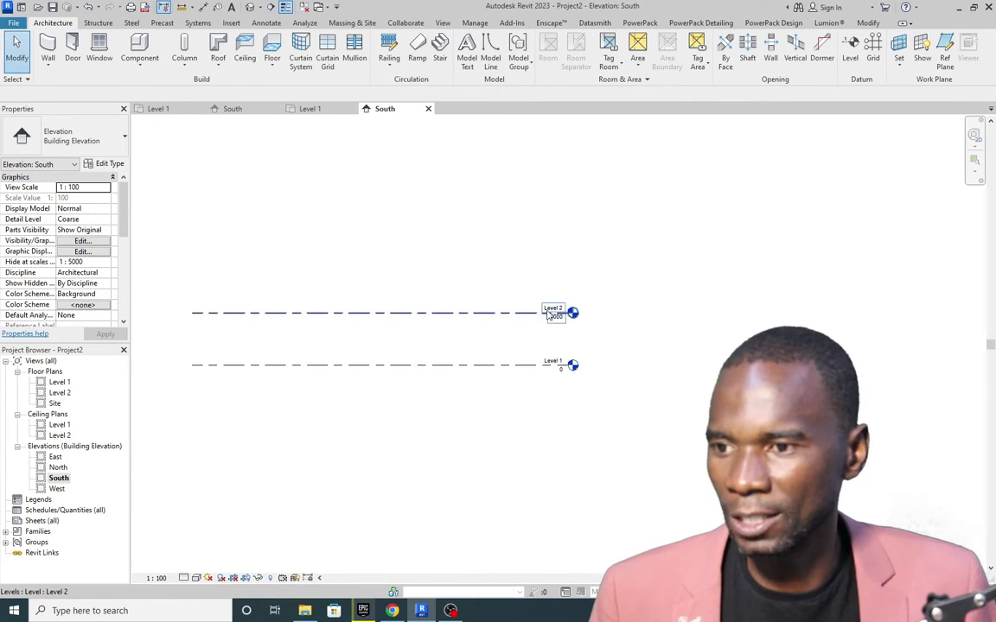
# Draw a level line about 4900 mm above Level 2, matching the existing levels' extents, with plan view creation turned off.
pyautogui.scroll(-2, 521, 317)
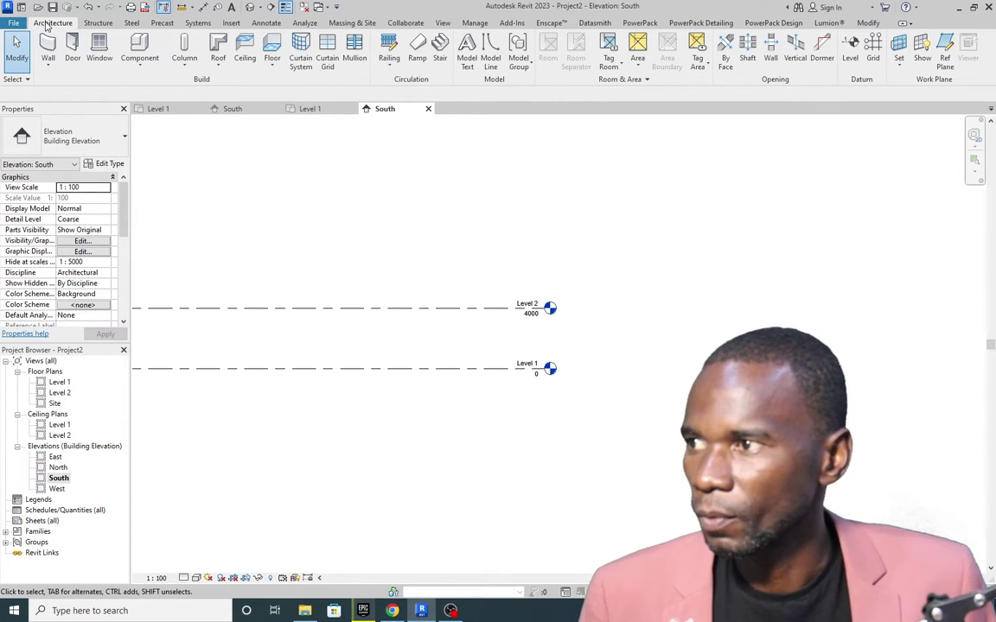
pyautogui.click(851, 45)
pyautogui.scroll(-2, 491, 337)
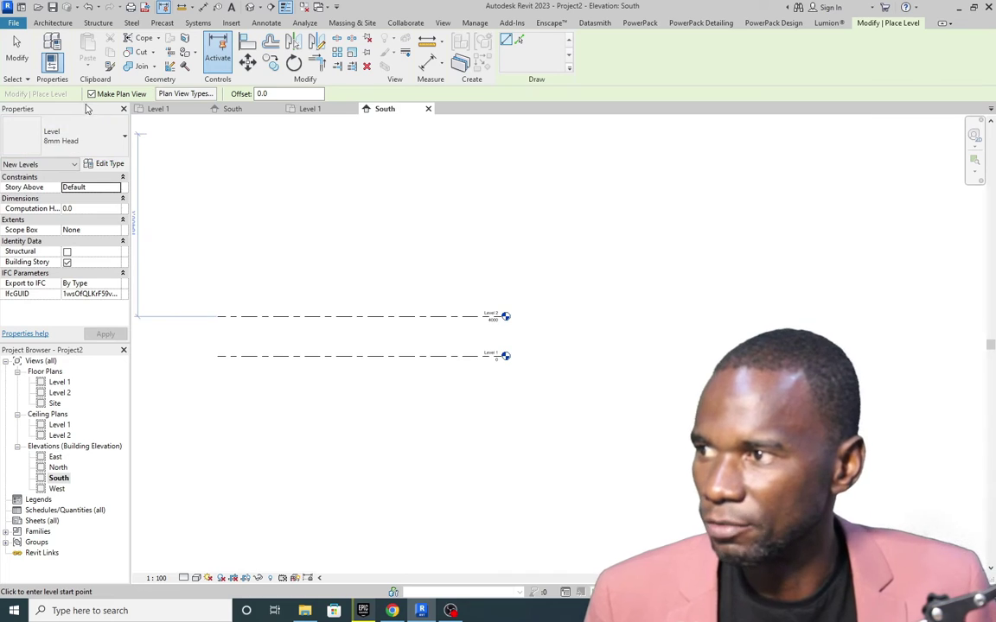
pyautogui.scroll(2, 476, 309)
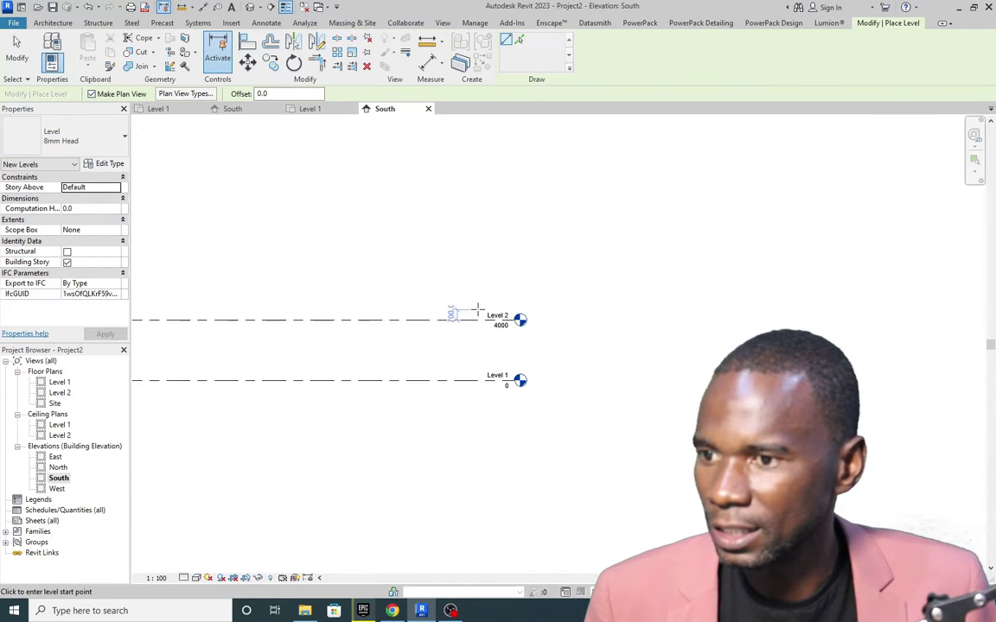
pyautogui.click(91, 95)
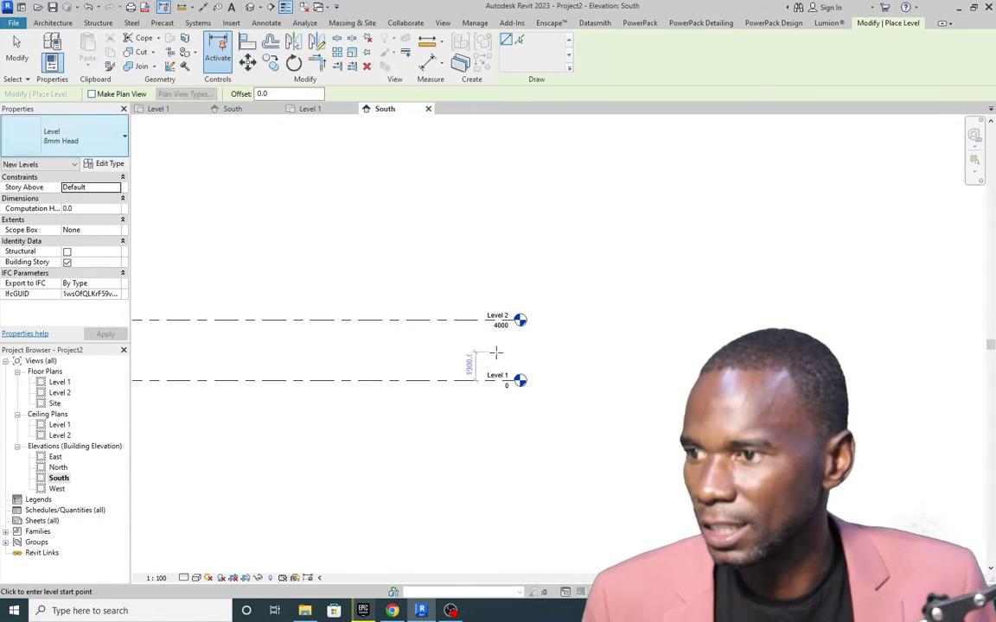
pyautogui.scroll(-2, 322, 305)
pyautogui.click(219, 272)
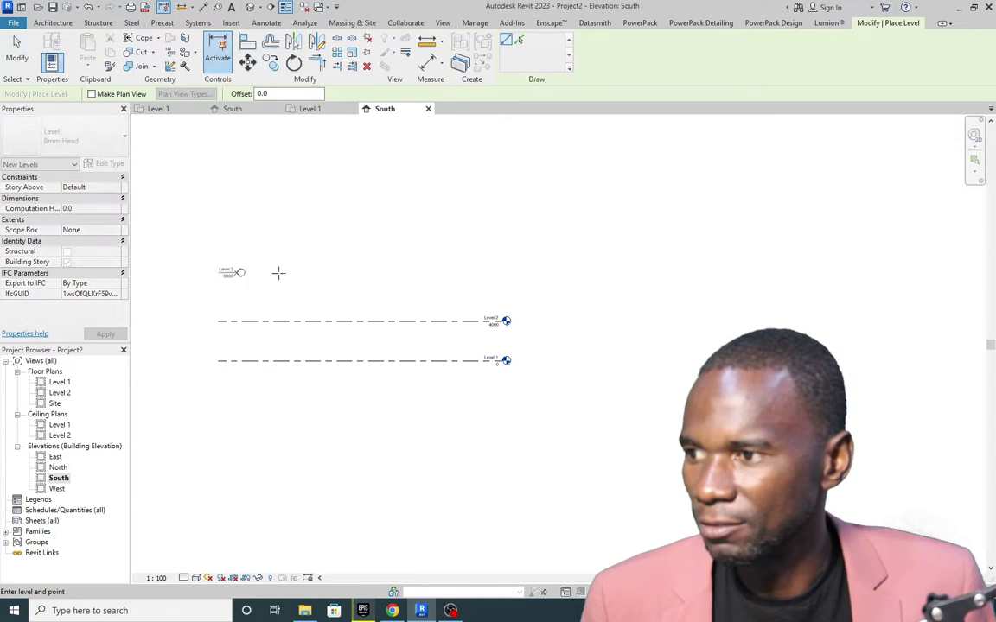
pyautogui.click(506, 275)
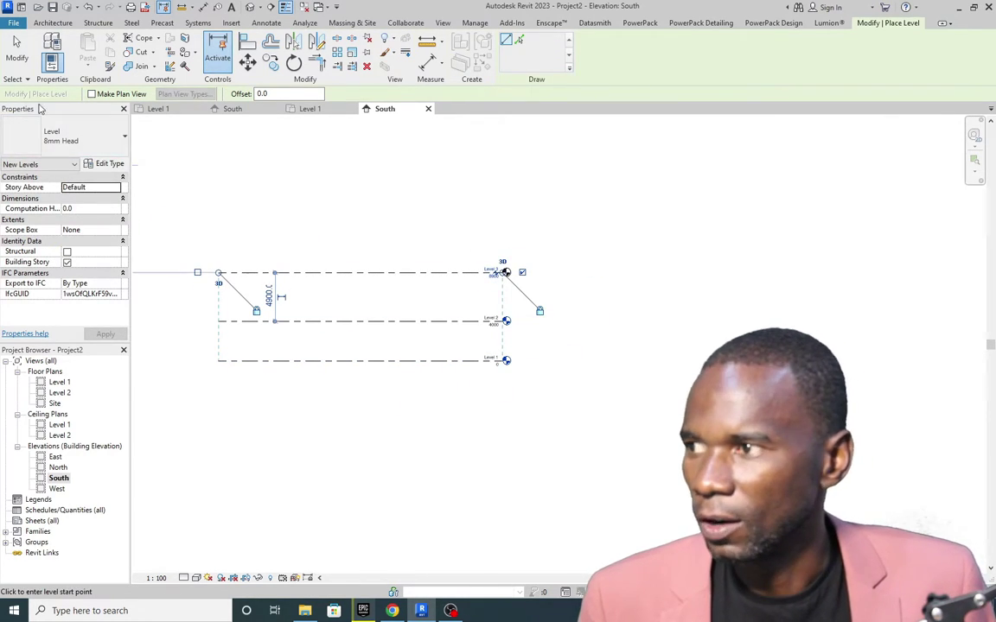
pyautogui.click(17, 50)
pyautogui.scroll(4, 506, 273)
pyautogui.scroll(3, 506, 273)
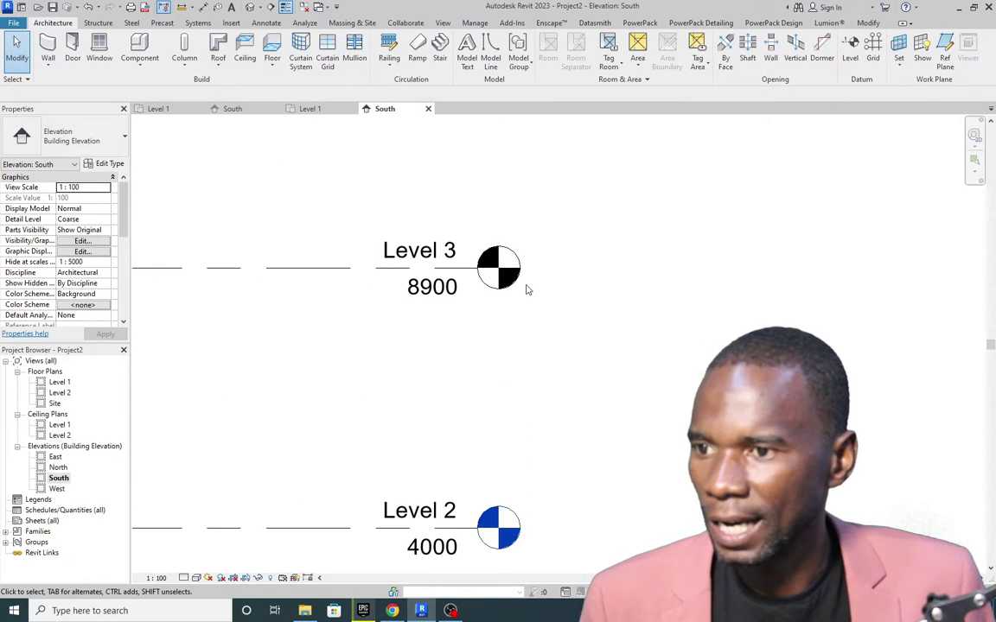
pyautogui.scroll(-1, 468, 290)
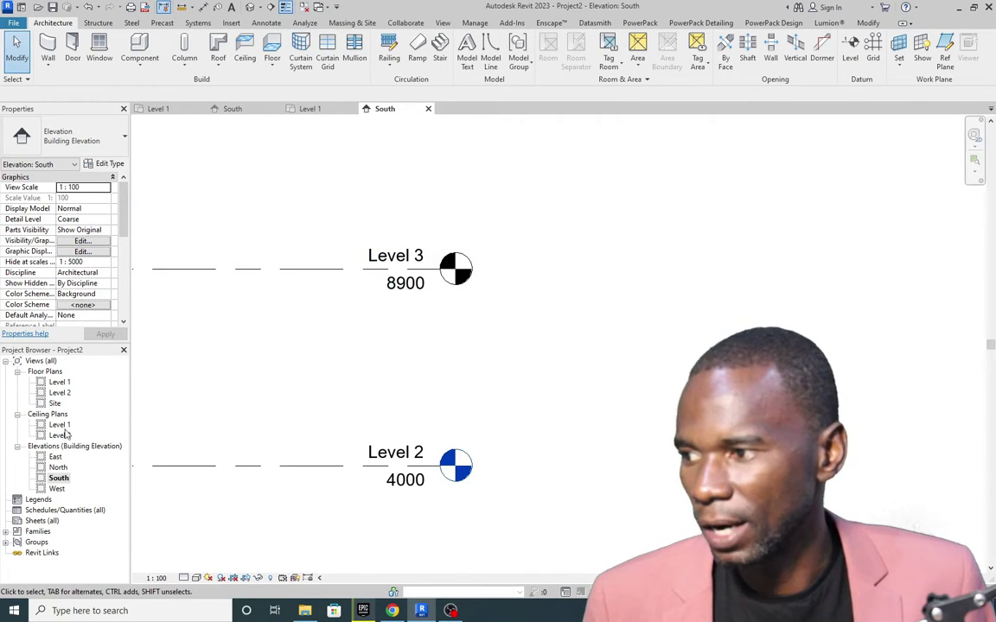
# Draw a level line about 2000 mm below Level 3, aligned with the other levels' ends, with plan view creation enabled.
pyautogui.scroll(-4, 449, 285)
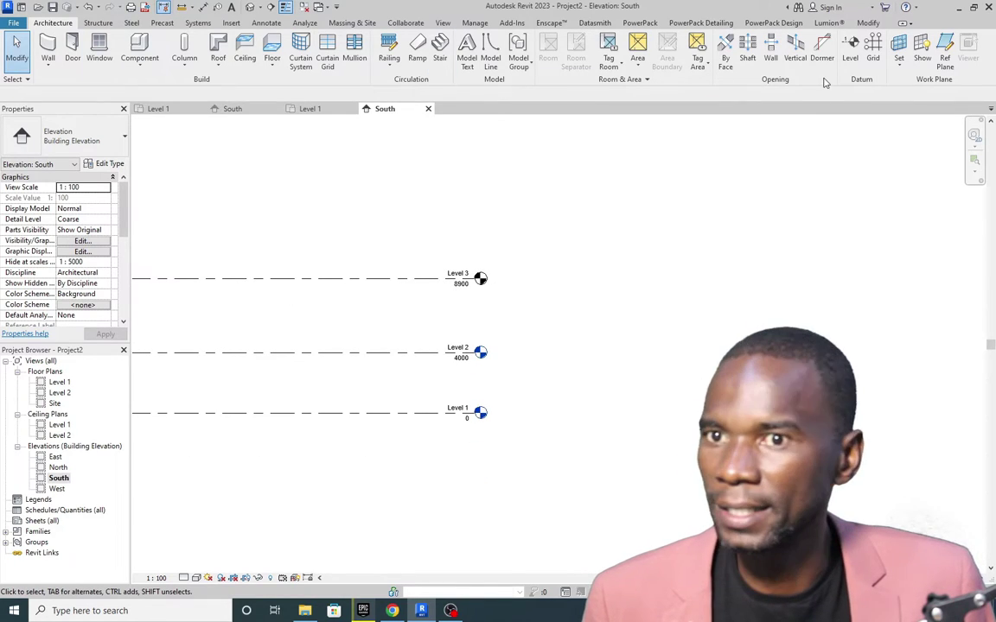
pyautogui.click(850, 48)
pyautogui.scroll(-2, 584, 261)
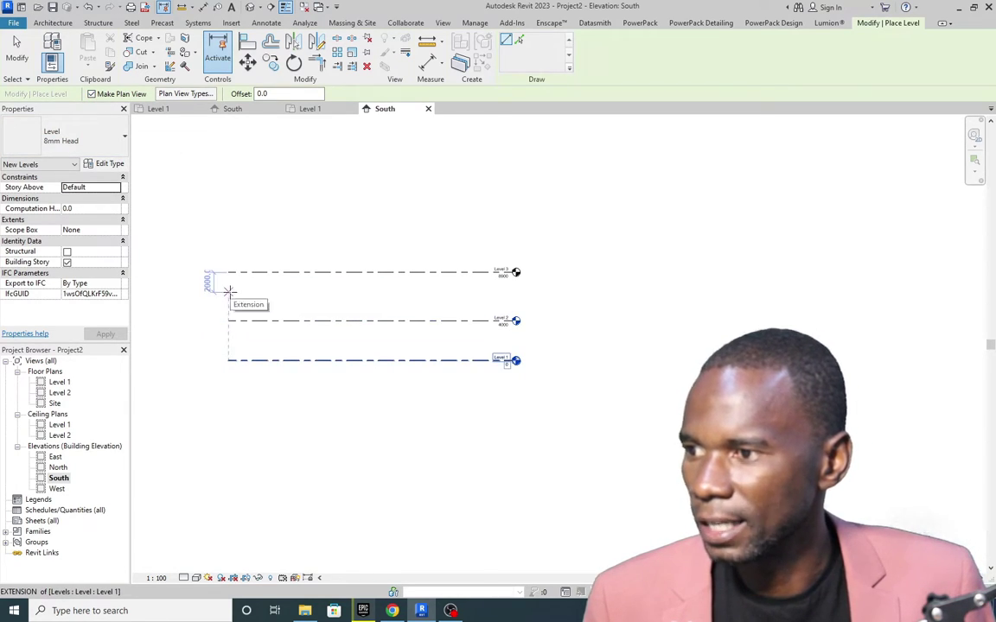
pyautogui.click(230, 292)
pyautogui.click(515, 292)
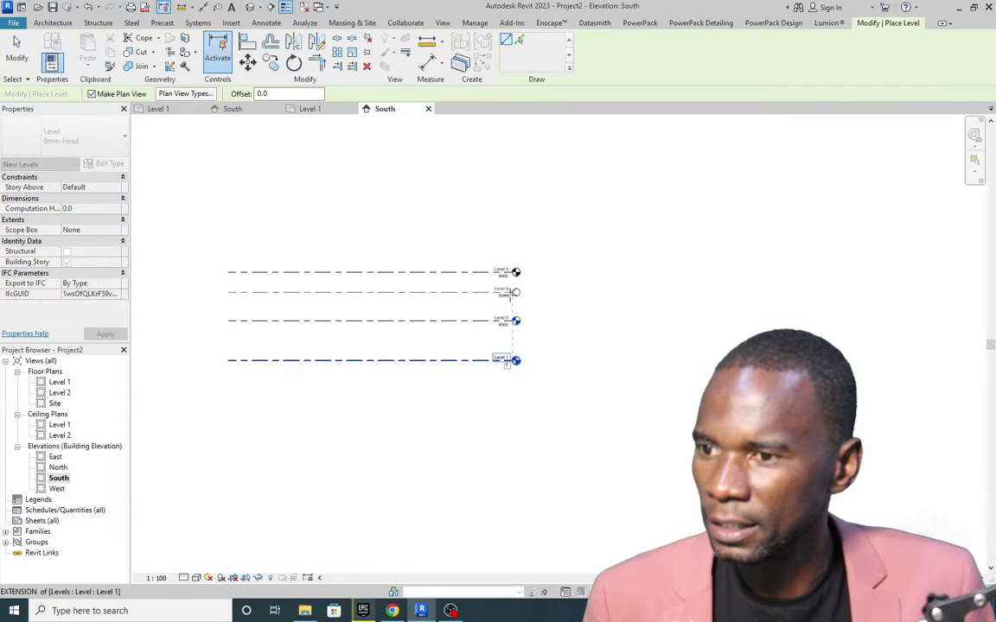
pyautogui.click(19, 54)
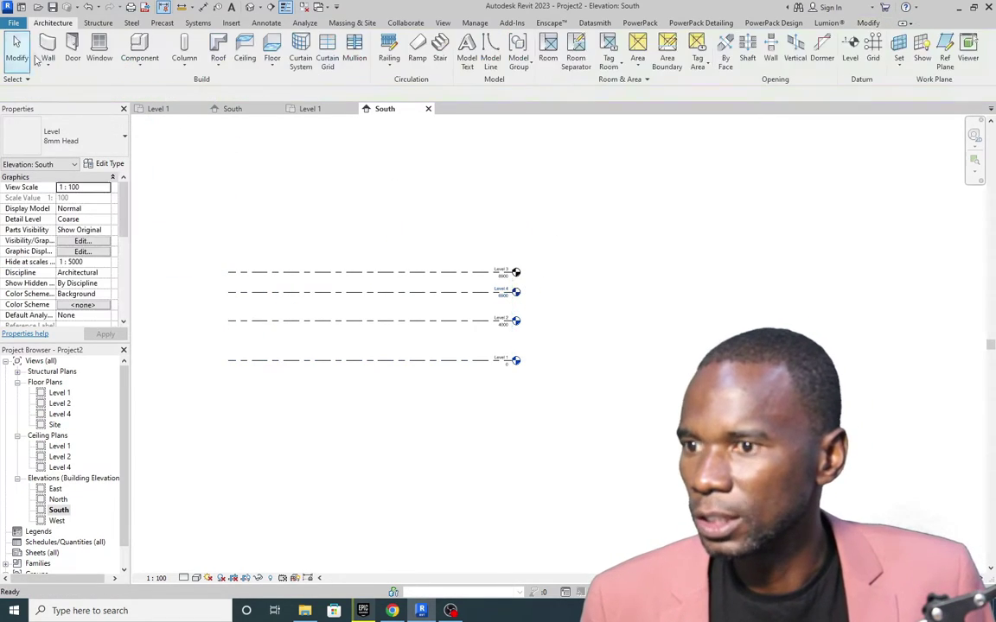
pyautogui.scroll(2, 511, 298)
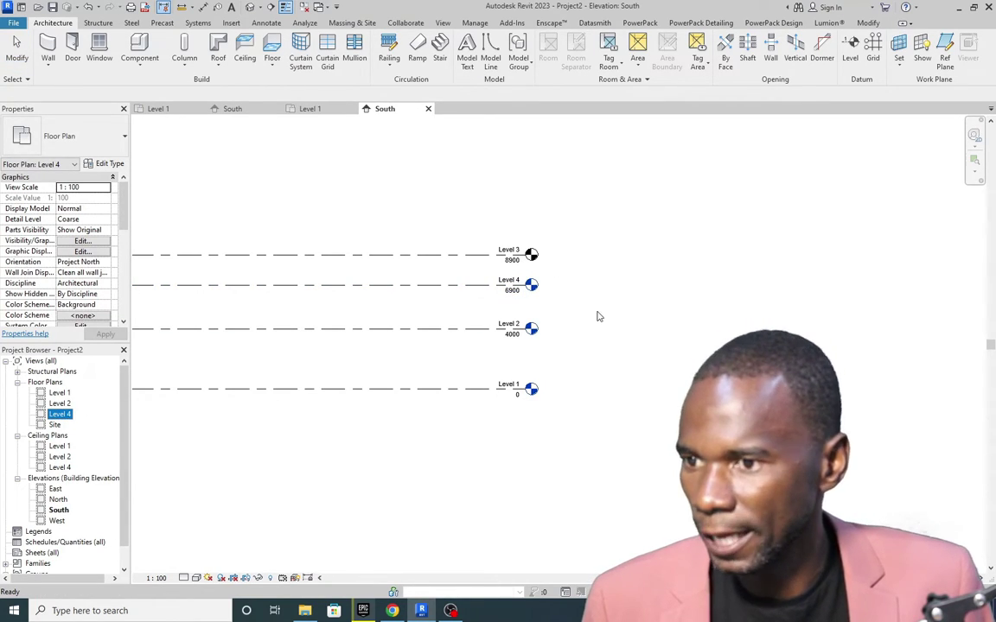
pyautogui.scroll(-2, 536, 346)
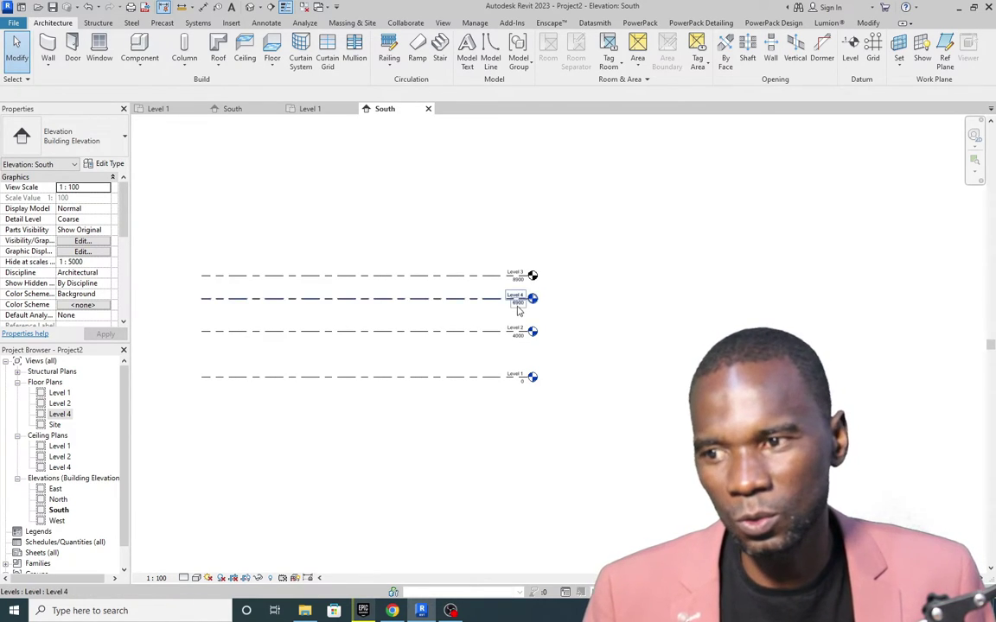
pyautogui.scroll(2, 518, 307)
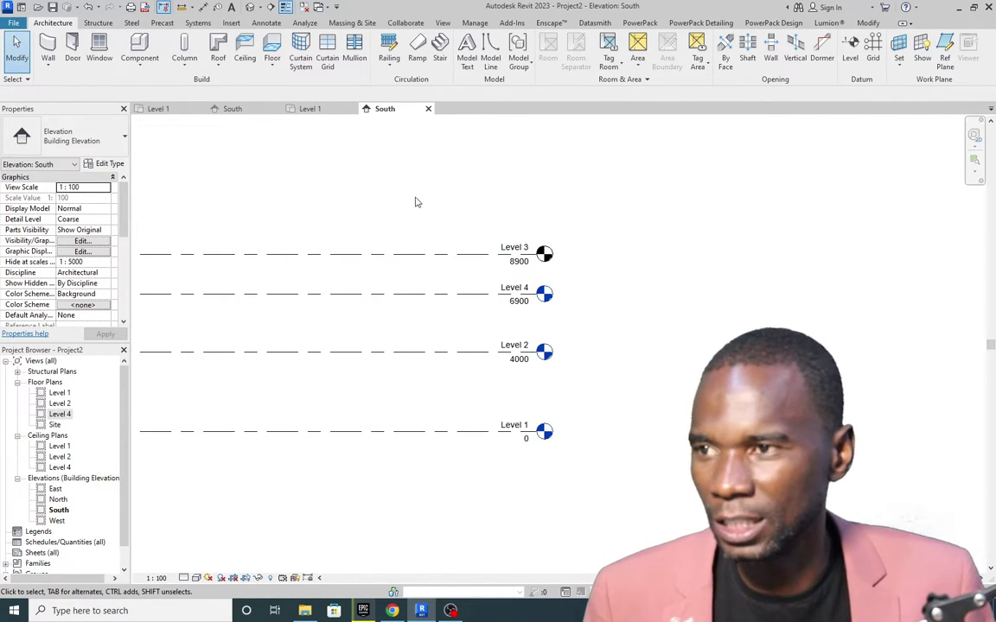
# Create a floor plan view for Level 3, the level that has no plan yet.
pyautogui.click(442, 24)
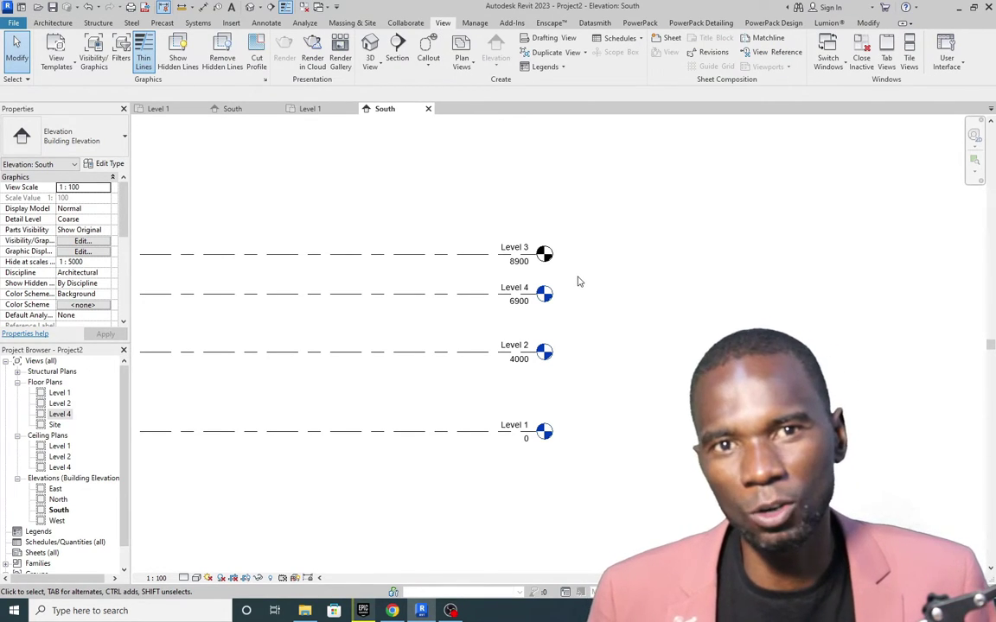
pyautogui.click(59, 414)
pyautogui.scroll(2, 570, 263)
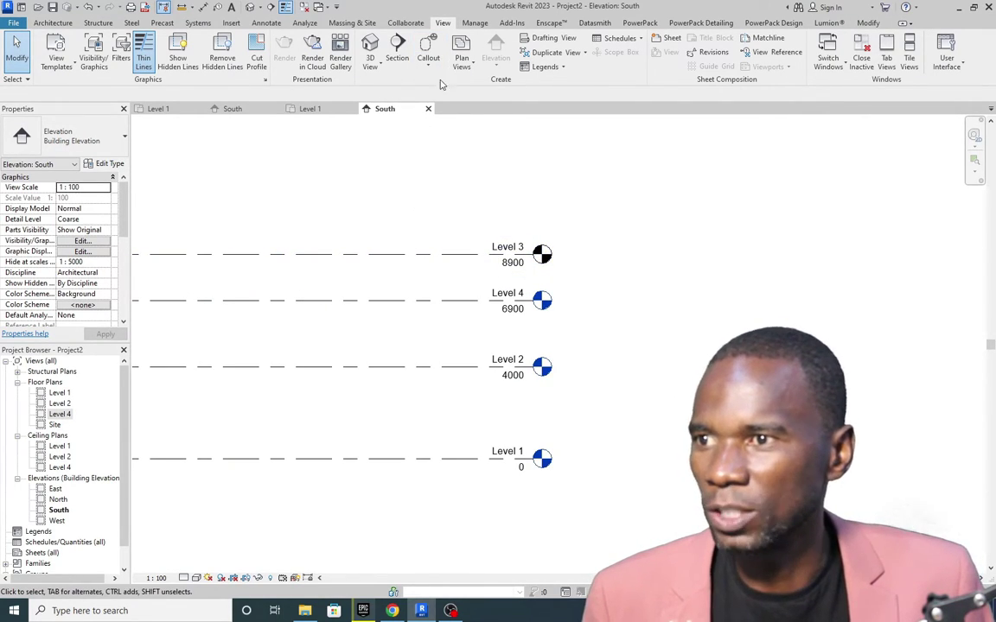
pyautogui.click(463, 65)
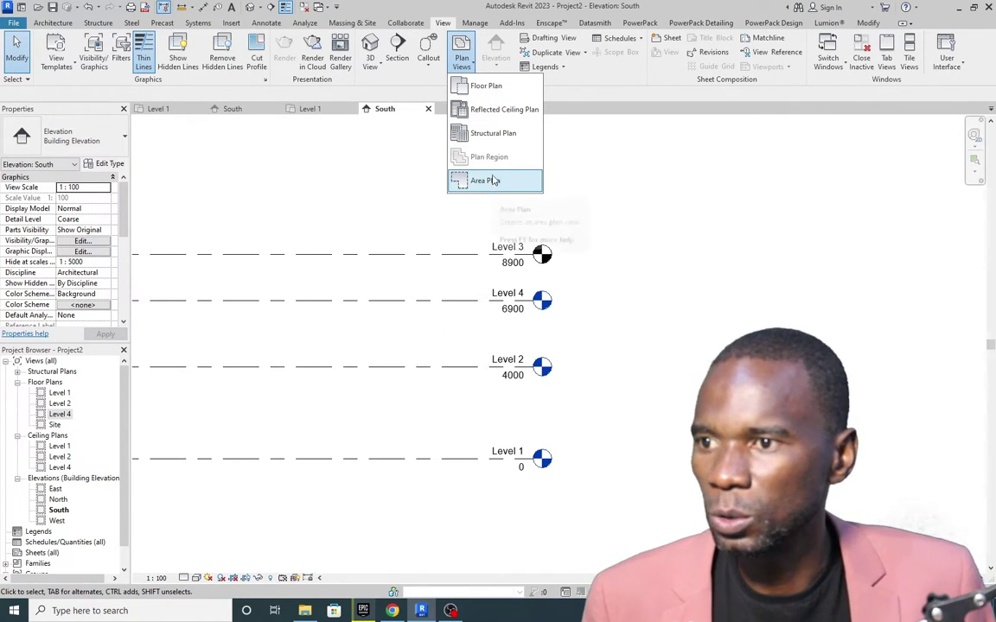
pyautogui.click(484, 85)
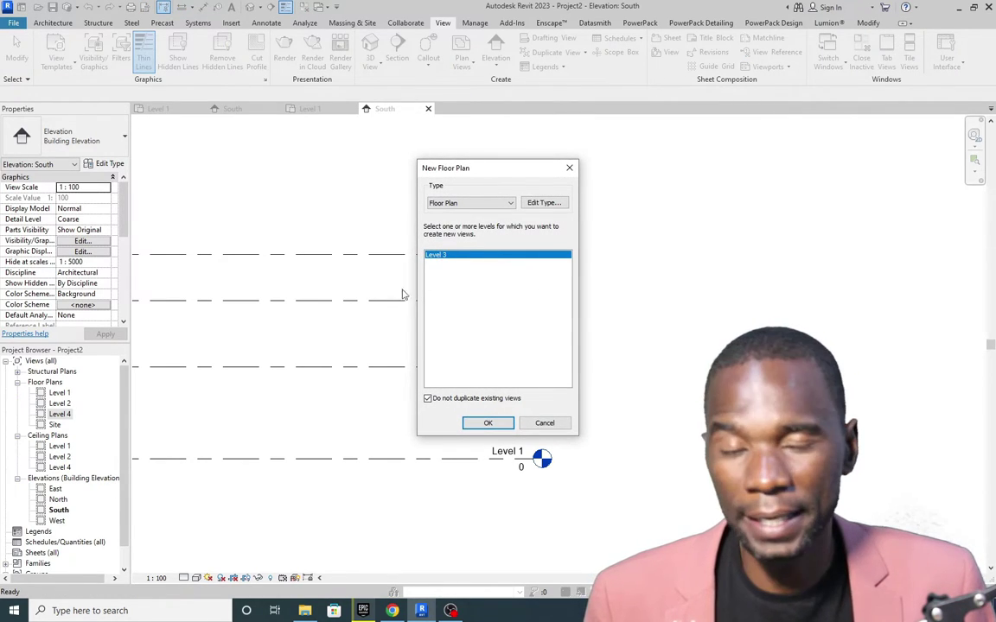
pyautogui.click(488, 423)
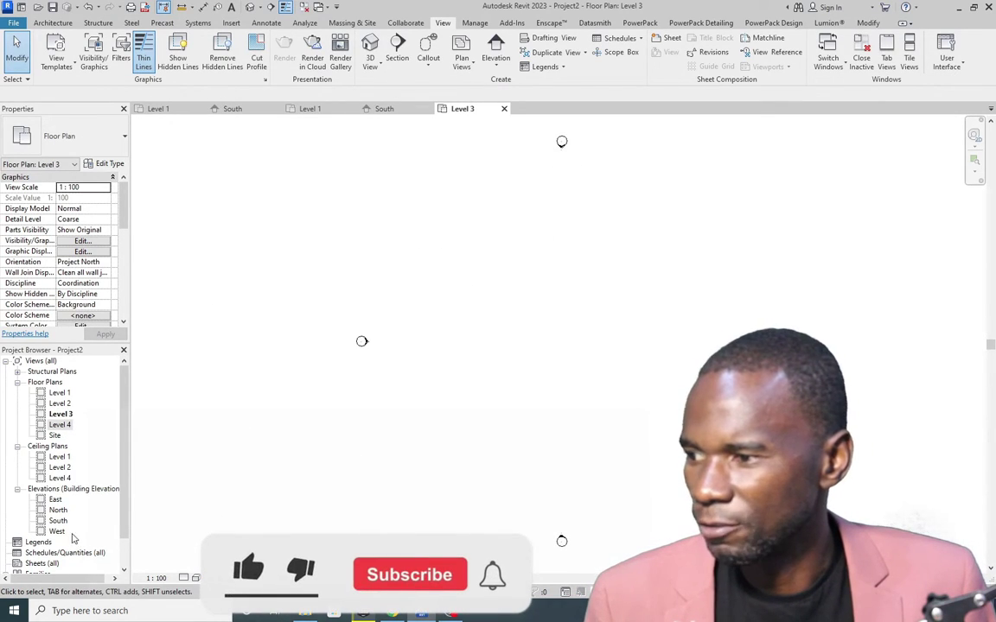
# Return to the South elevation and examine the level heads and spacing of all the levels.
pyautogui.doubleClick(57, 521)
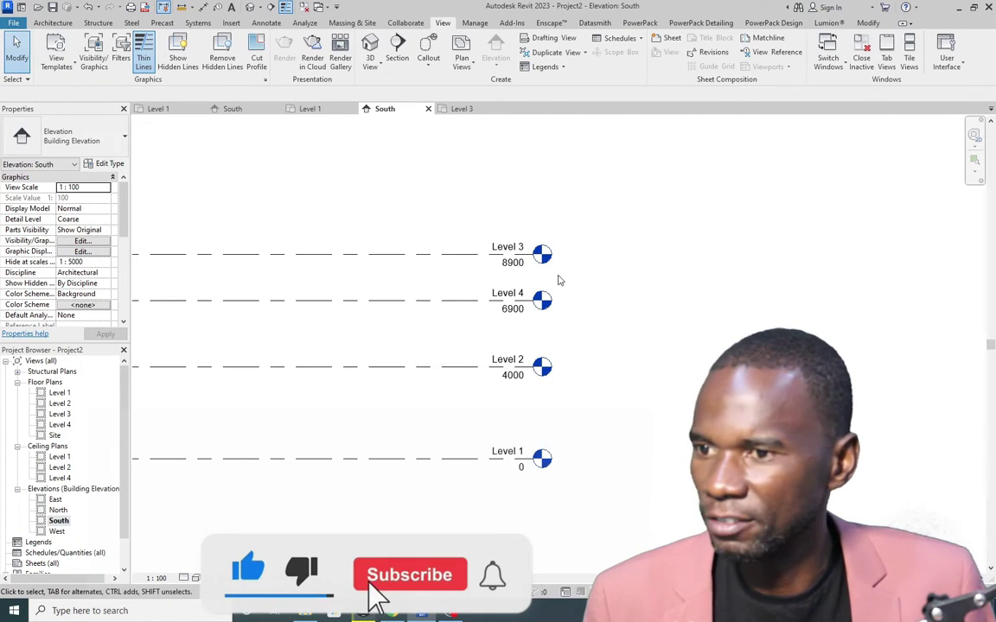
pyautogui.scroll(-4, 559, 282)
pyautogui.scroll(4, 557, 288)
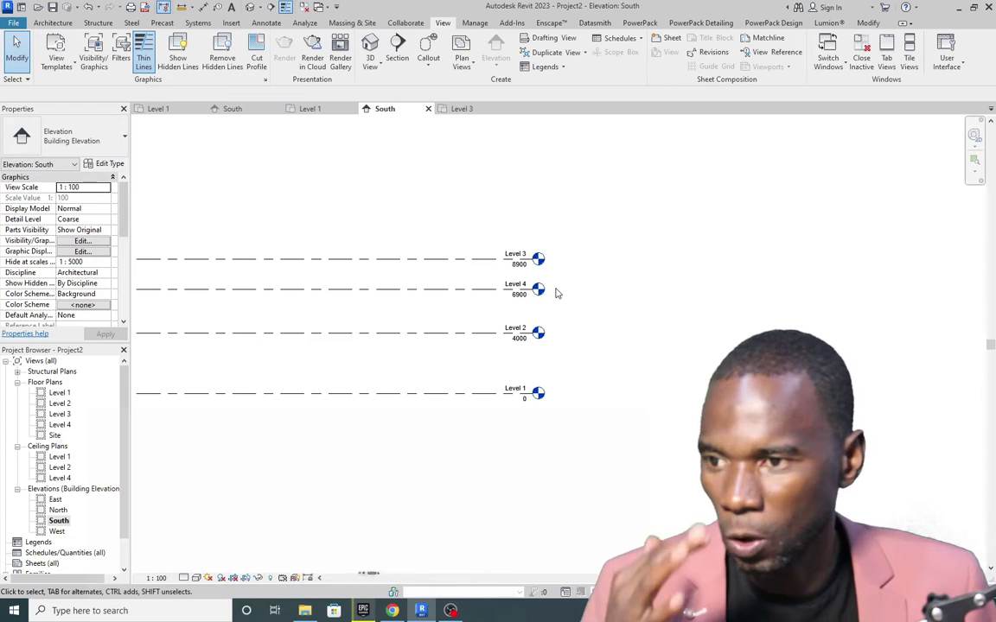
pyautogui.scroll(-2, 554, 298)
pyautogui.scroll(2, 471, 291)
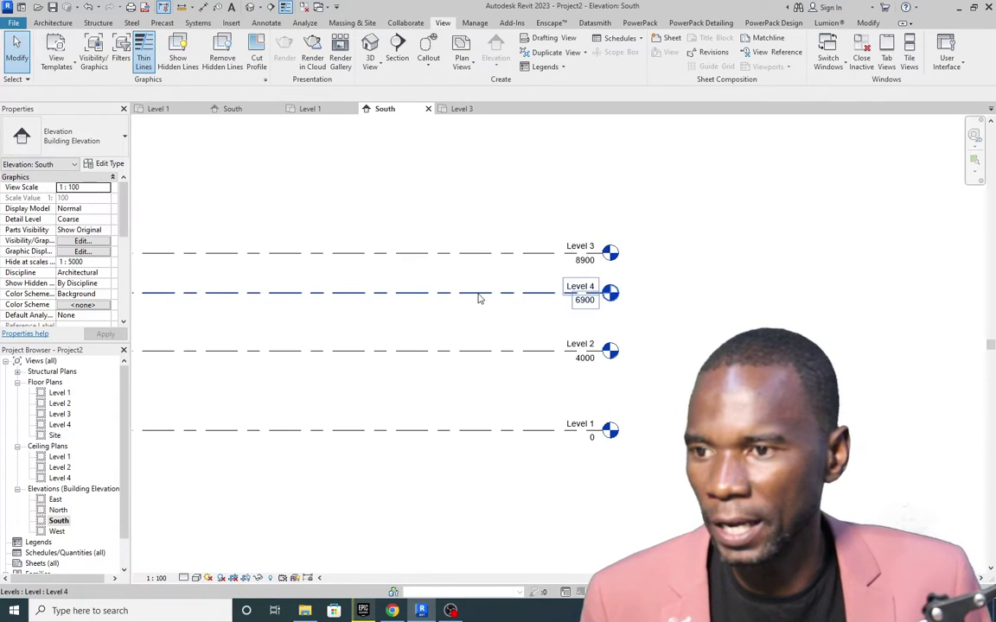
pyautogui.scroll(-1, 436, 327)
pyautogui.scroll(1, 342, 309)
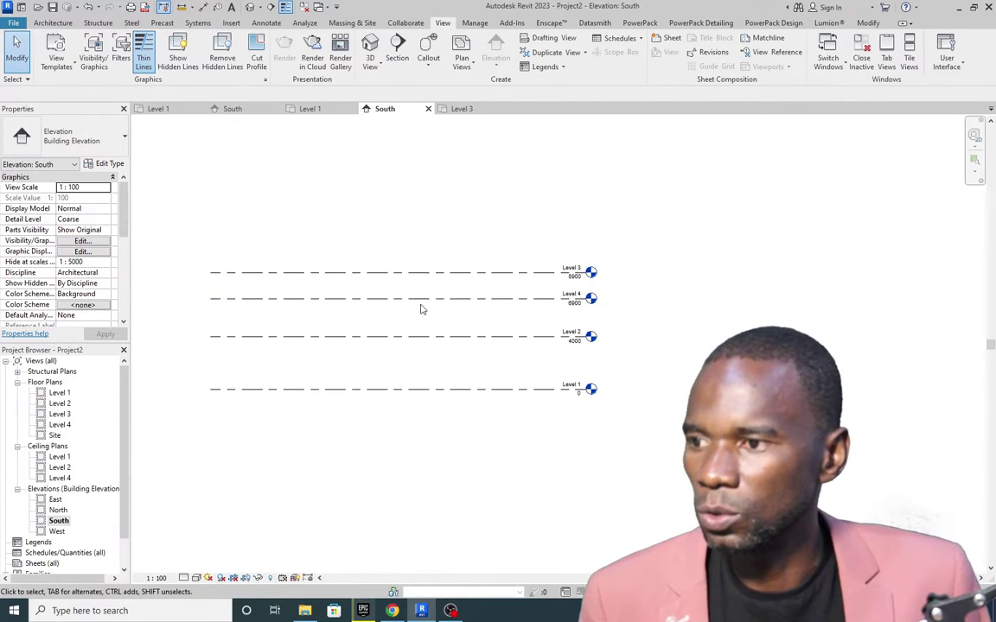
pyautogui.scroll(1, 415, 303)
pyautogui.scroll(-1, 390, 288)
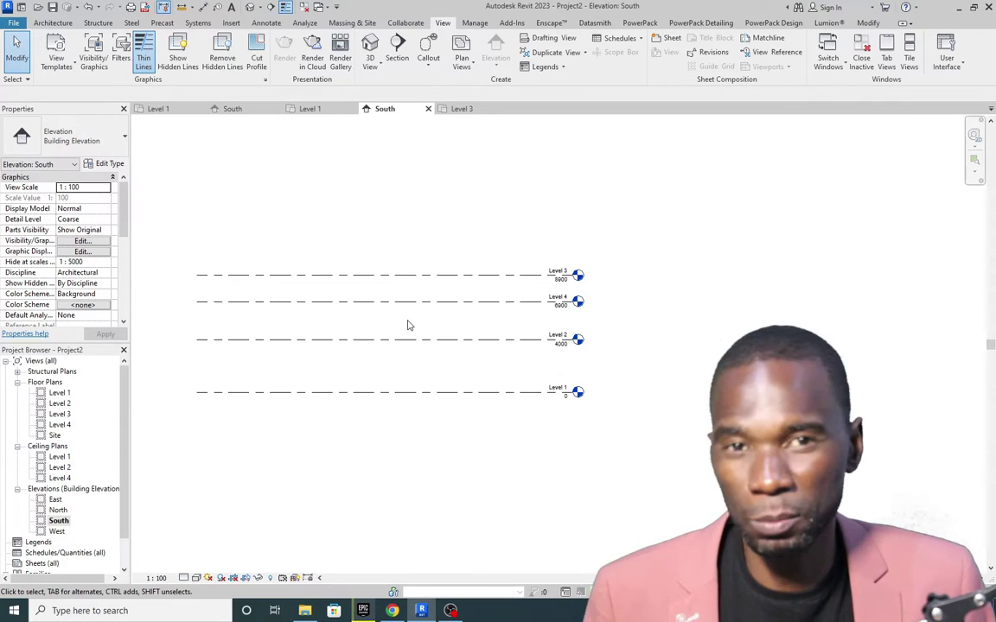
pyautogui.scroll(-1, 356, 308)
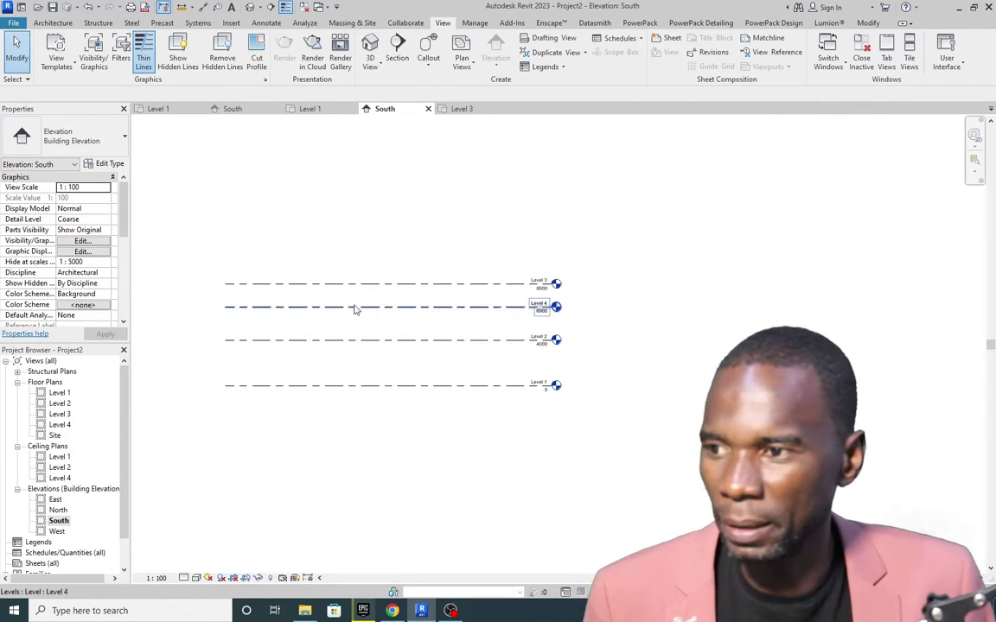
# Set the distance between Level 1 and Level 2 to 3000 mm by moving Level 2.
pyautogui.click(317, 340)
pyautogui.scroll(3, 294, 348)
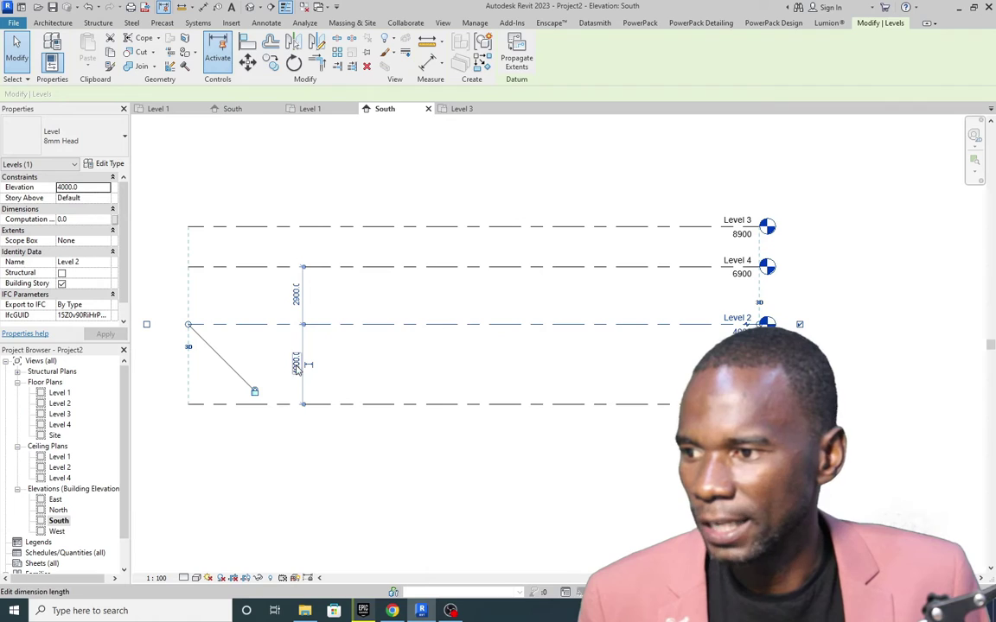
pyautogui.click(297, 363)
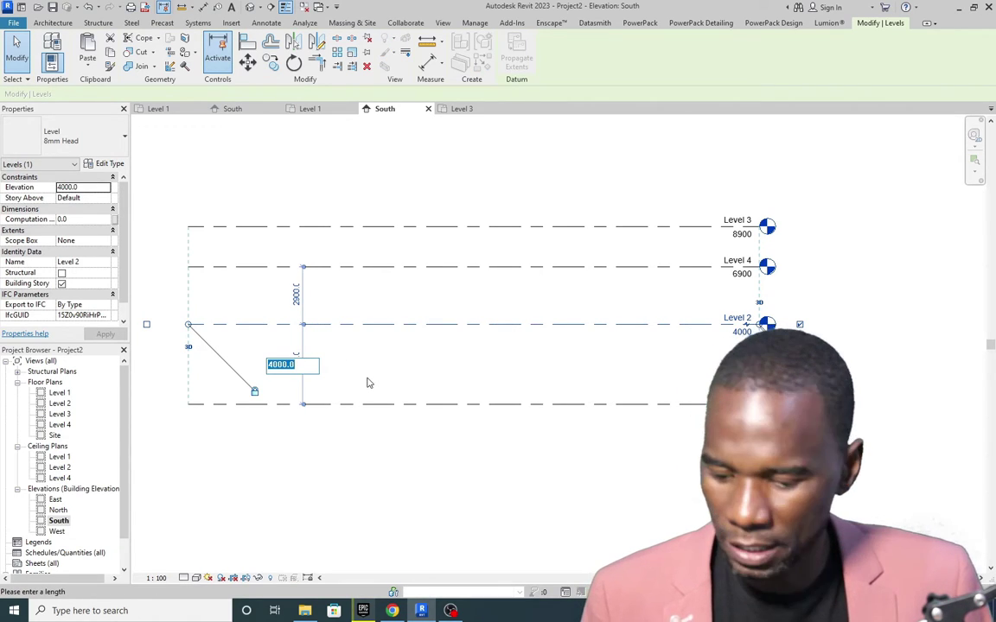
pyautogui.write('3000')
pyautogui.press('Return')
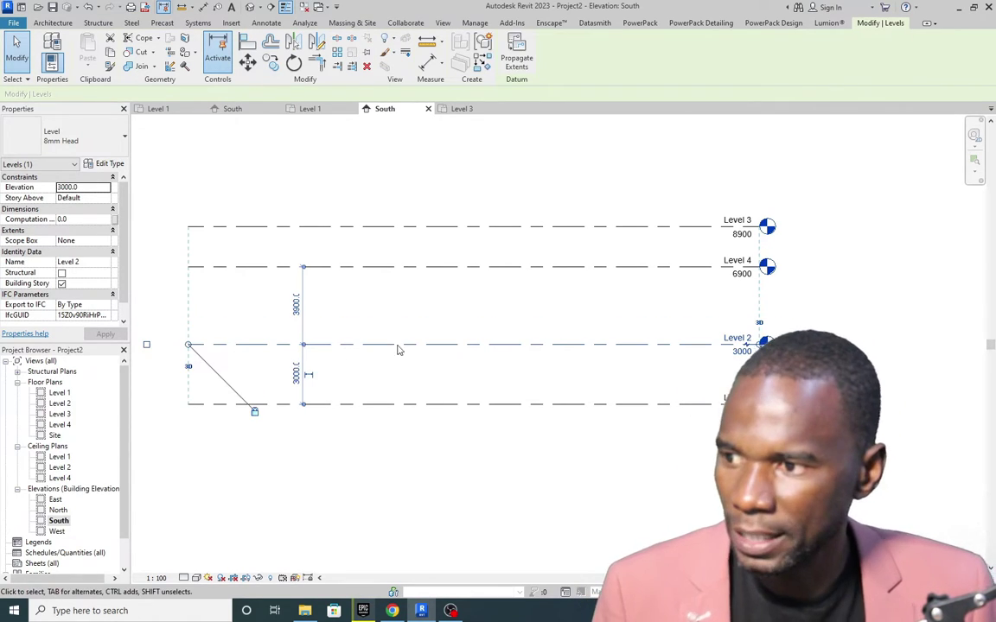
pyautogui.click(387, 307)
pyautogui.click(386, 344)
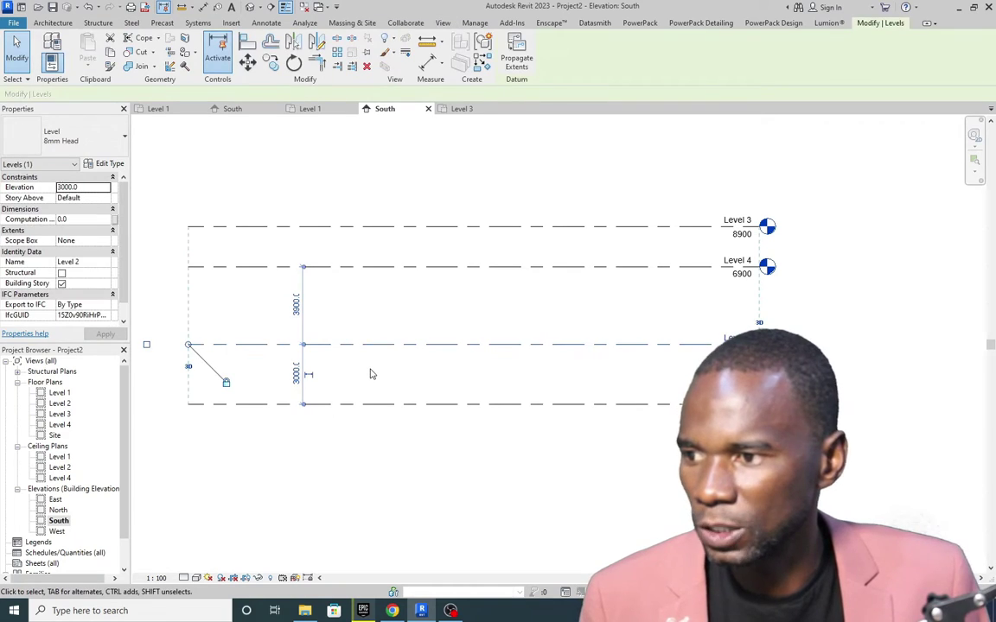
# Set the distance between Level 2 and Level 4 to 3000 mm by moving Level 4.
pyautogui.click(350, 268)
pyautogui.click(385, 285)
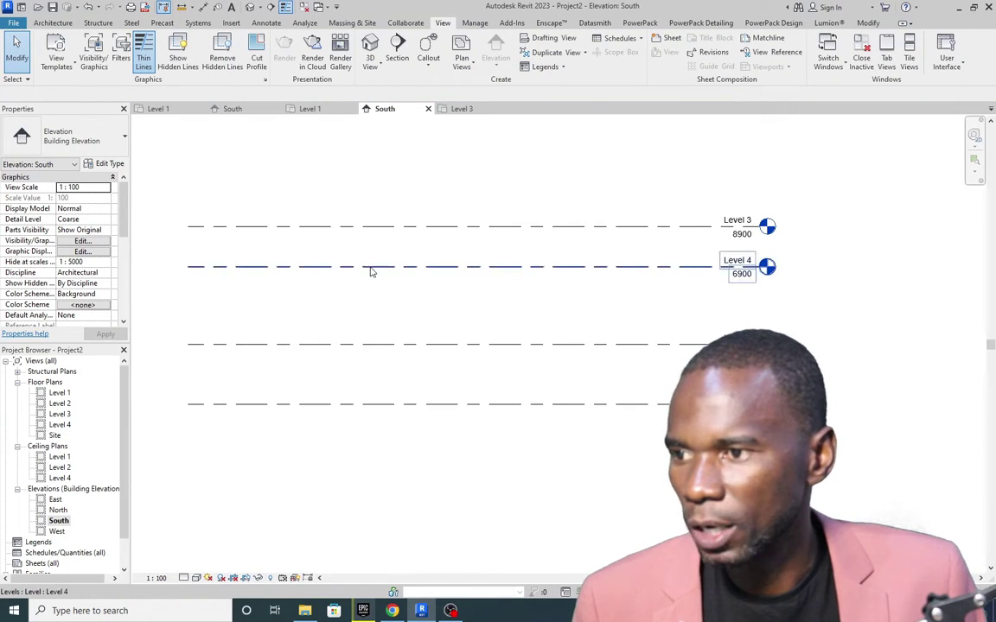
pyautogui.click(371, 268)
pyautogui.click(297, 313)
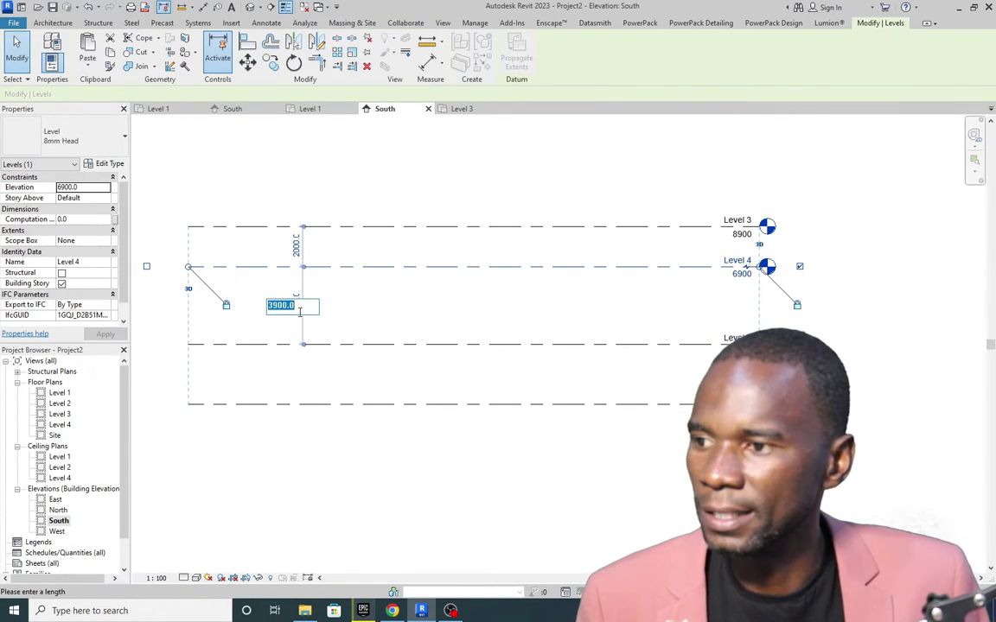
pyautogui.write('3000')
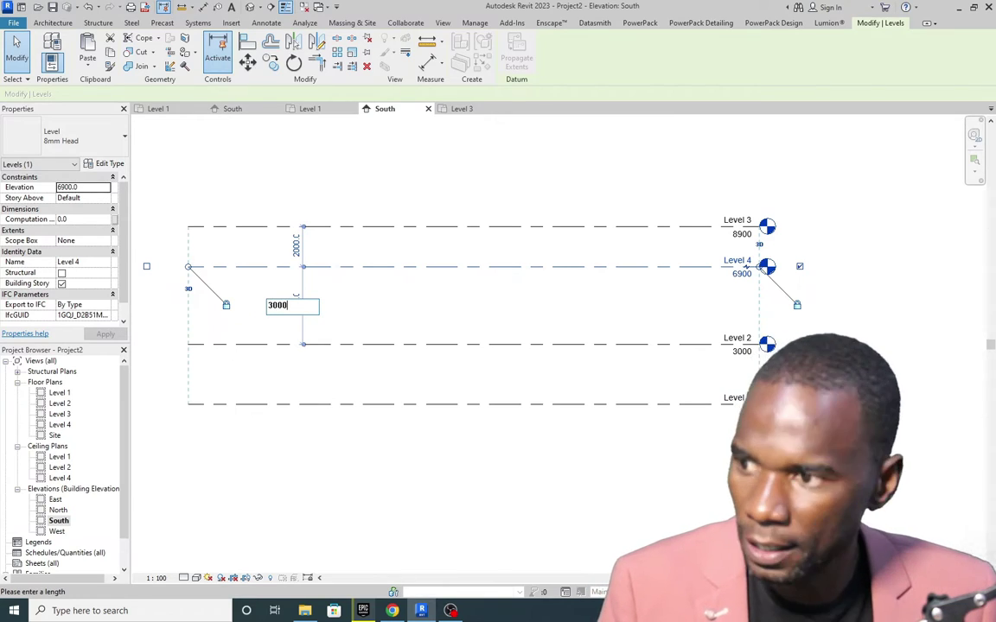
pyautogui.press('Return')
pyautogui.click(384, 258)
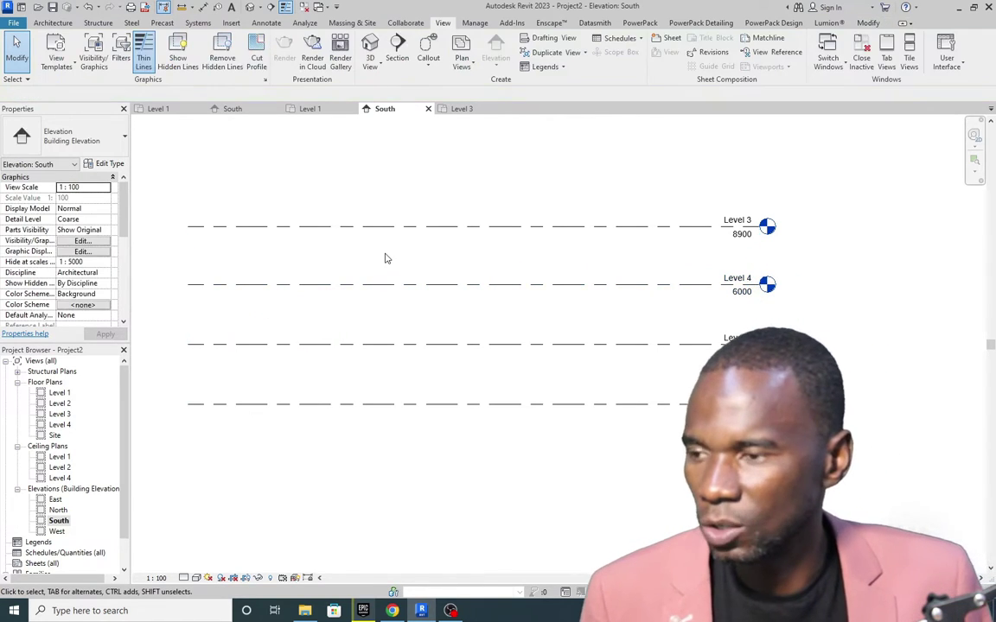
# Set the distance between Level 4 and Level 3 to 2.5 m by moving Level 3.
pyautogui.click(476, 229)
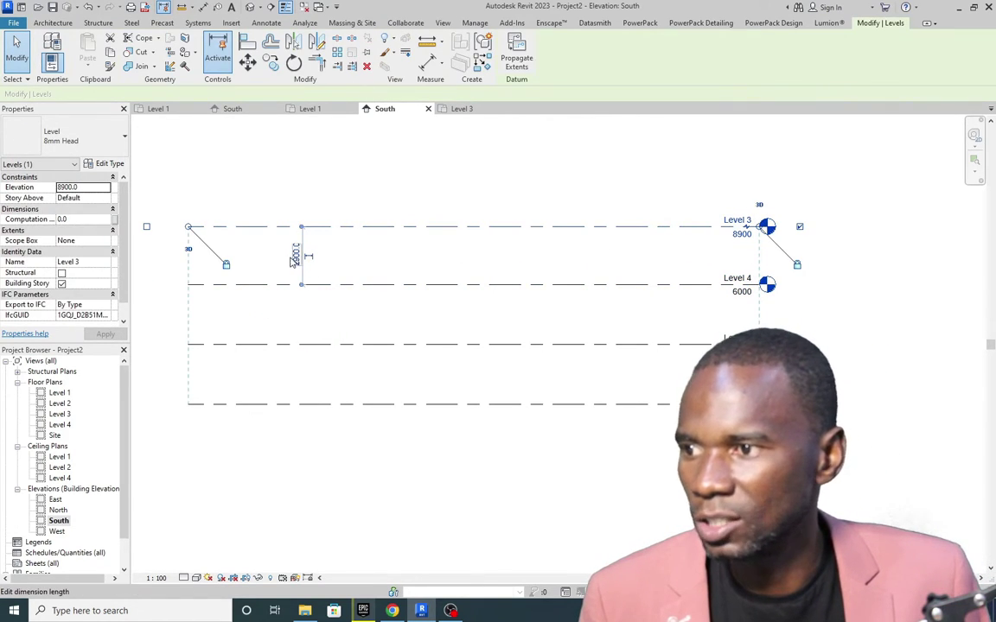
pyautogui.click(298, 256)
pyautogui.write('2.5m')
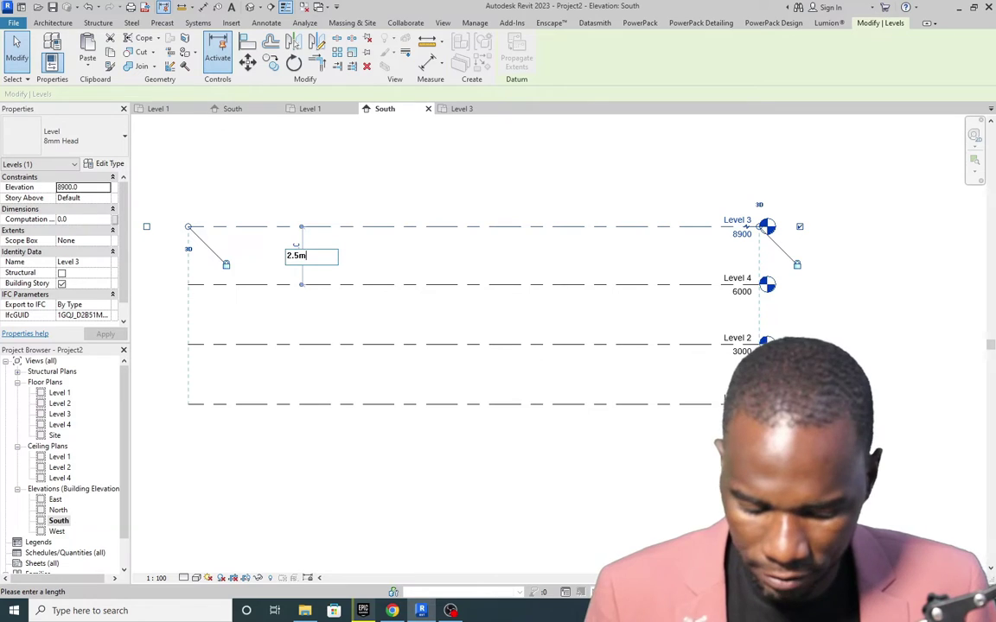
pyautogui.press('Return')
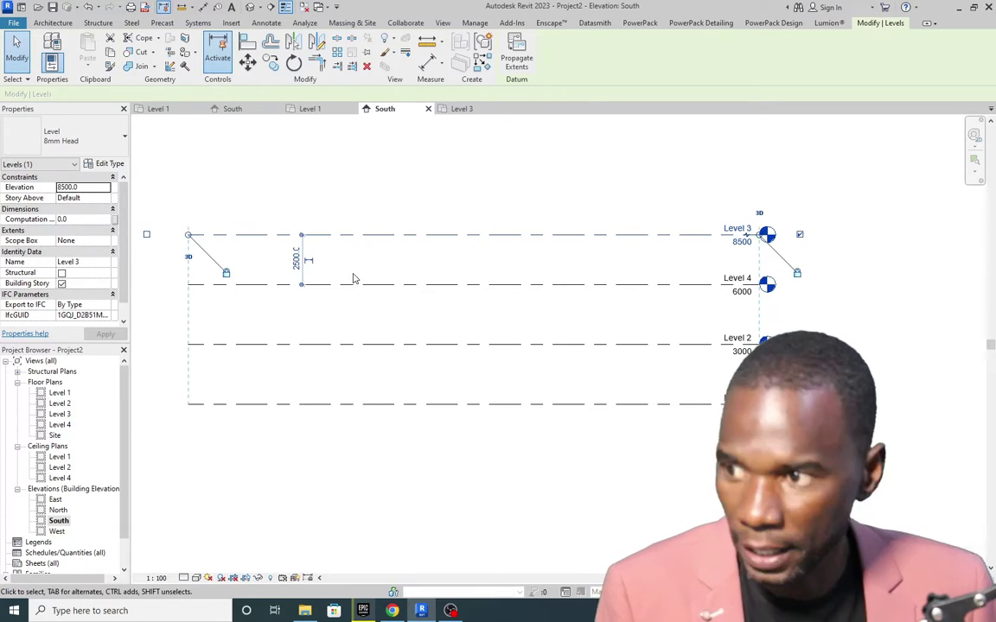
pyautogui.click(427, 184)
pyautogui.scroll(-2, 432, 190)
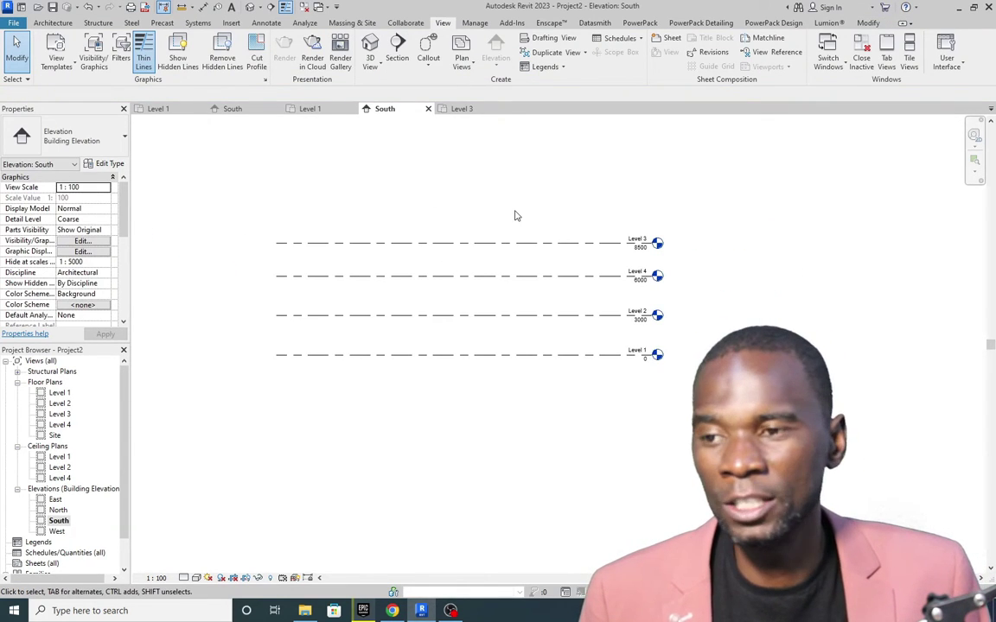
pyautogui.scroll(2, 514, 215)
pyautogui.scroll(-1, 486, 315)
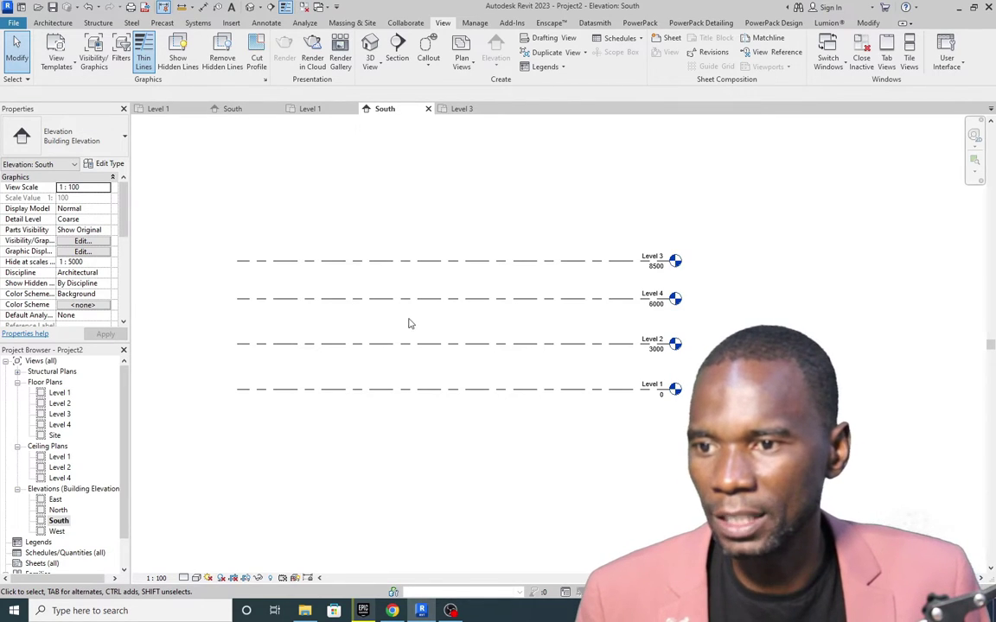
# Try hiding the level head at the right end of Level 3 and show it again.
pyautogui.click(361, 268)
pyautogui.scroll(-1, 471, 300)
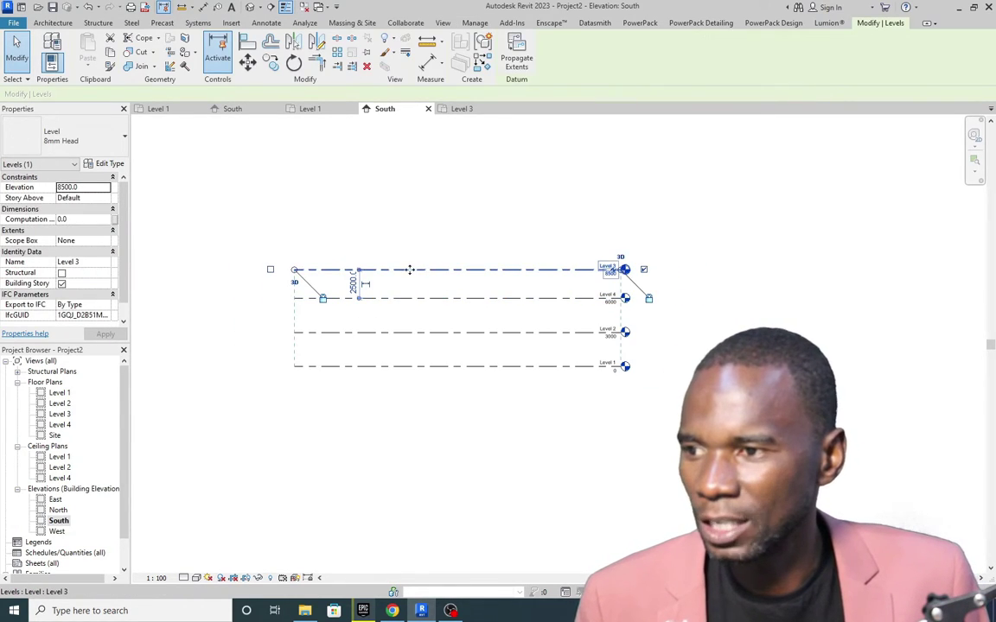
pyautogui.scroll(3, 583, 283)
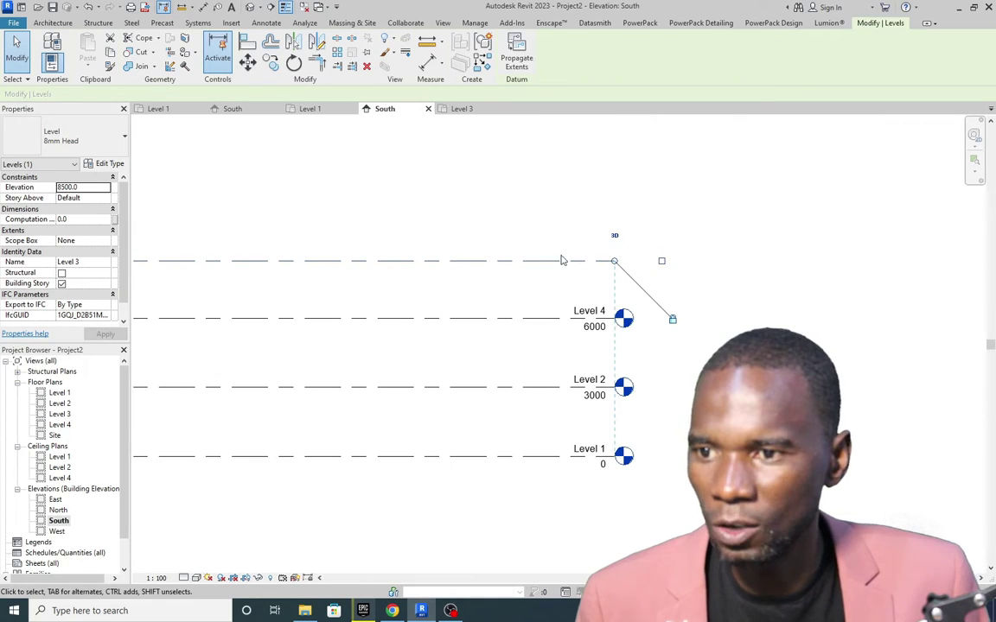
pyautogui.click(651, 211)
pyautogui.scroll(-2, 537, 263)
# Show additional level heads at the left ends of Levels 3, 4, 2 and 1.
pyautogui.click(409, 264)
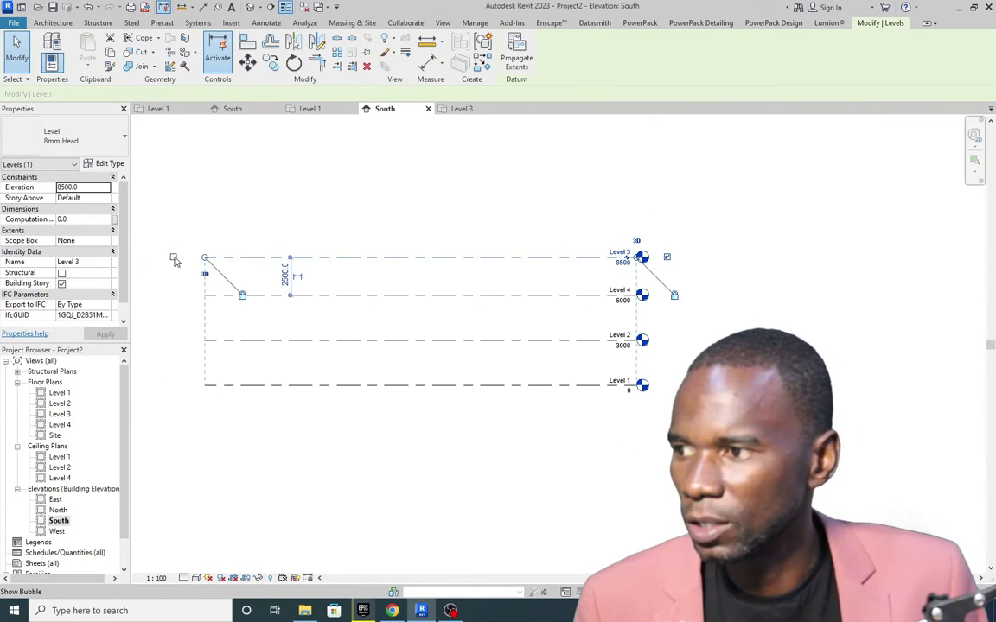
pyautogui.click(198, 251)
pyautogui.click(359, 270)
pyautogui.click(382, 296)
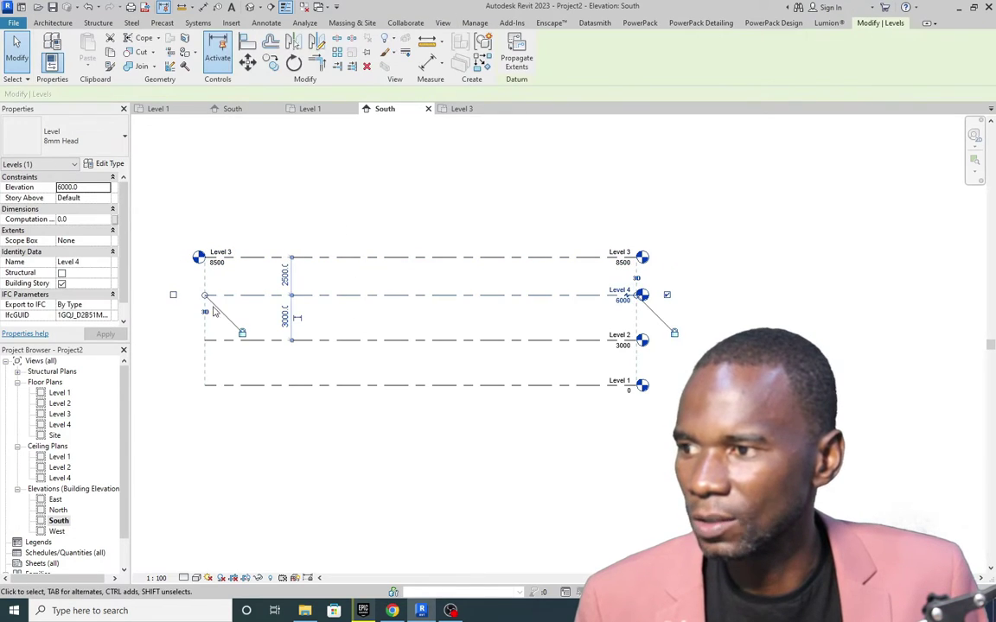
pyautogui.click(173, 295)
pyautogui.click(168, 332)
pyautogui.click(380, 340)
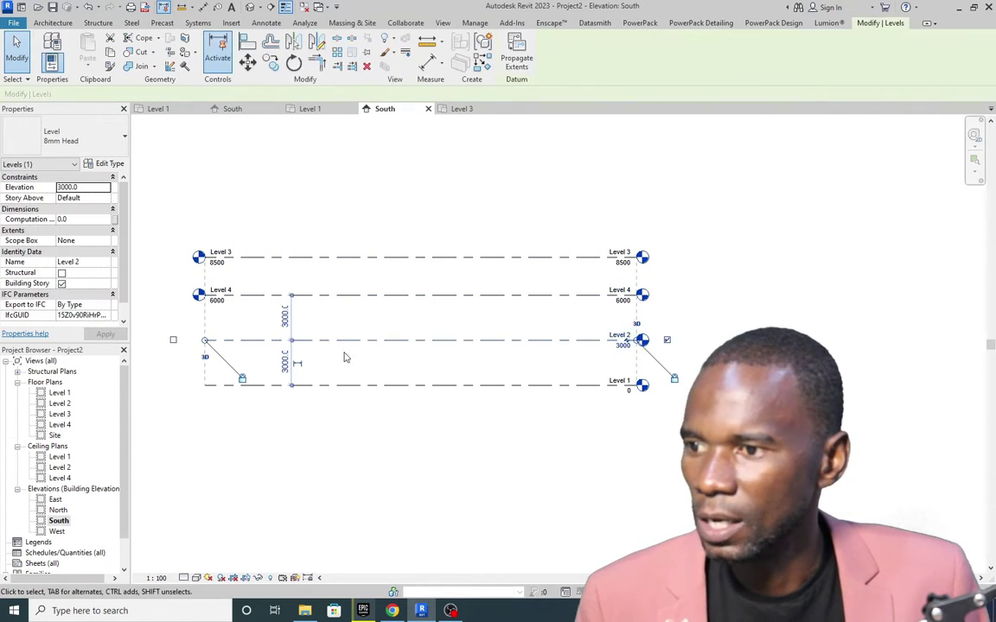
pyautogui.click(180, 400)
pyautogui.click(245, 340)
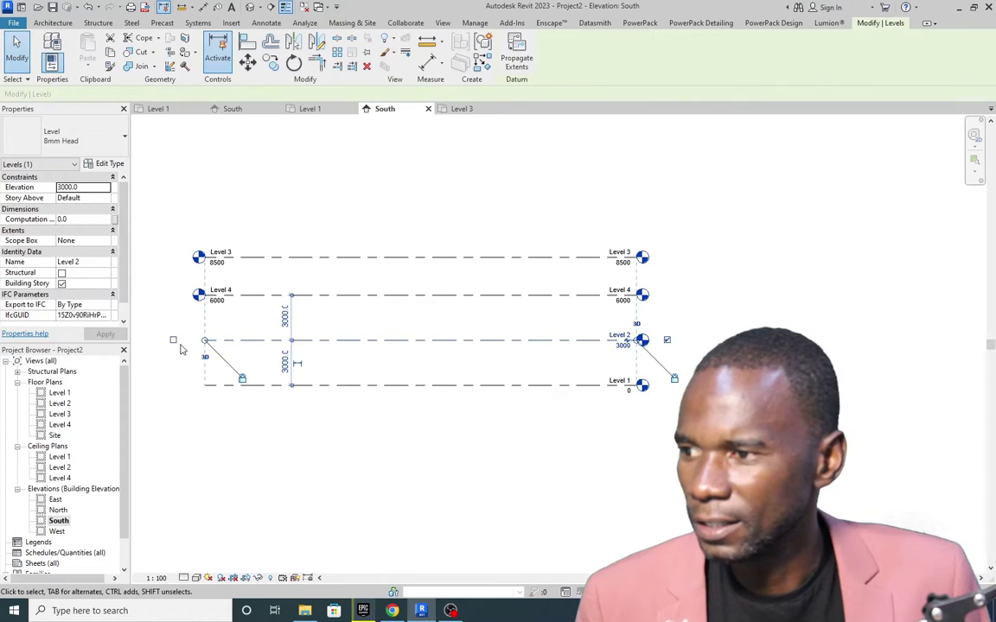
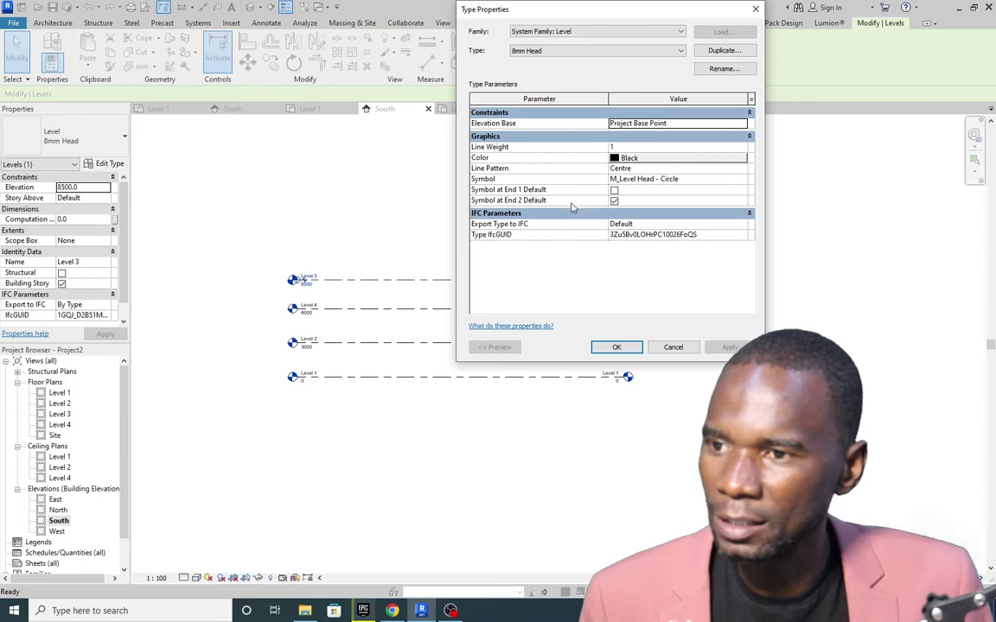
# Try enabling Symbol at End 1 Default for the 8mm Head level type and switch it back off.
pyautogui.click(614, 190)
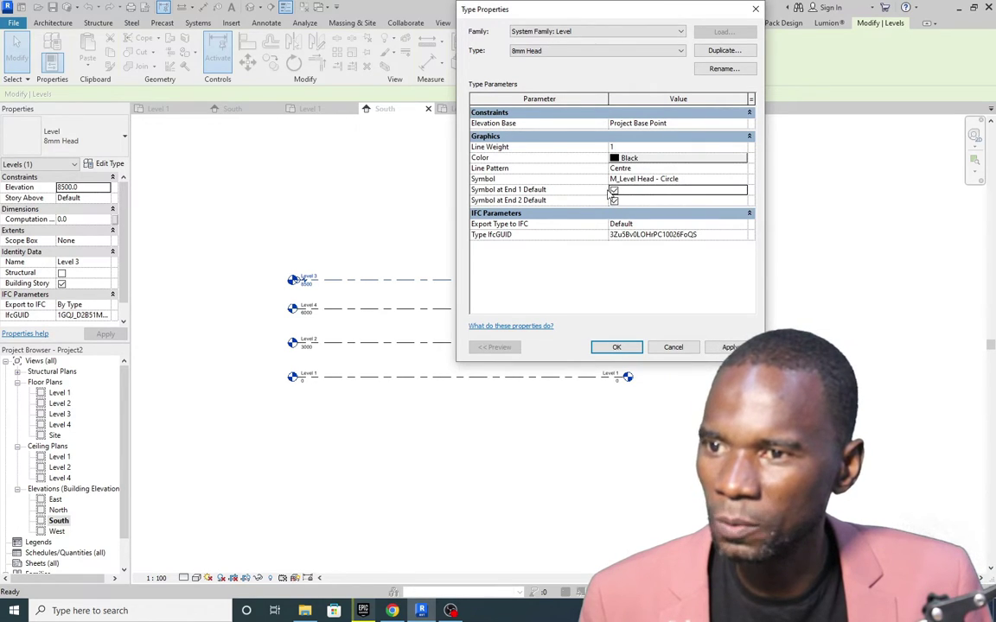
pyautogui.click(730, 347)
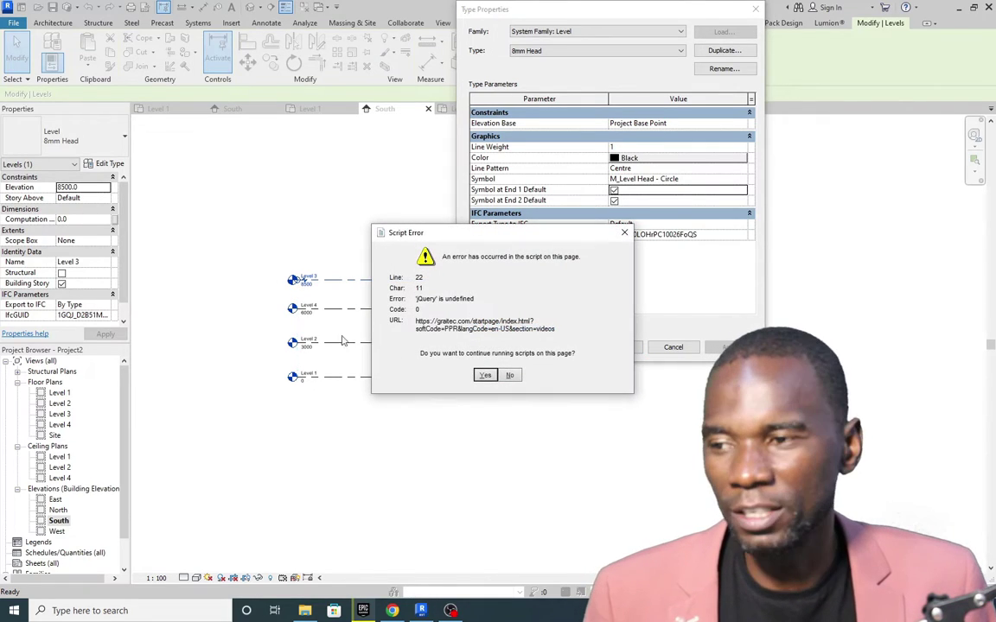
pyautogui.press('Return')
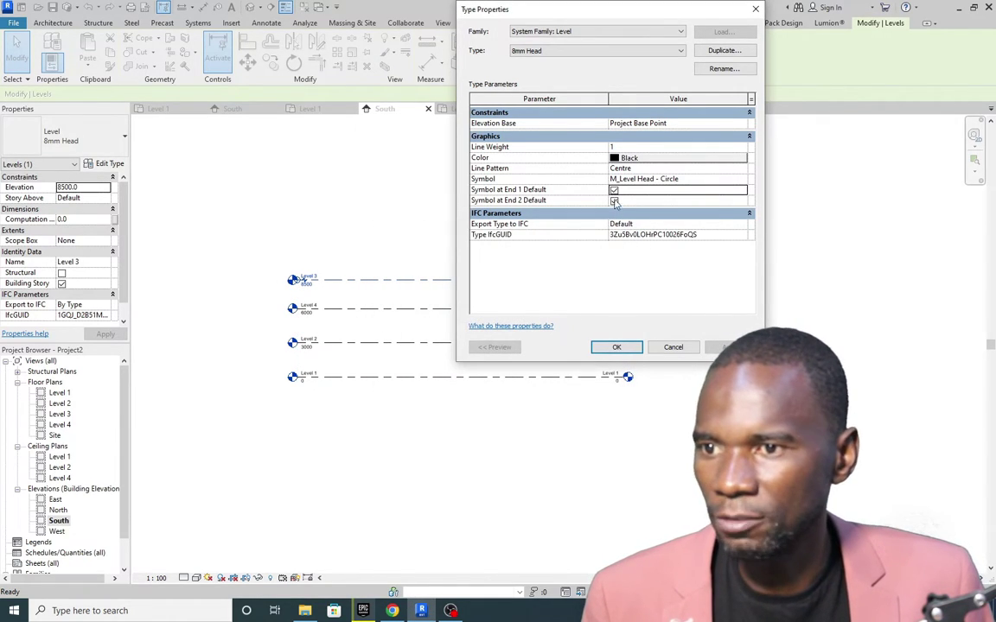
pyautogui.click(613, 190)
pyautogui.click(724, 346)
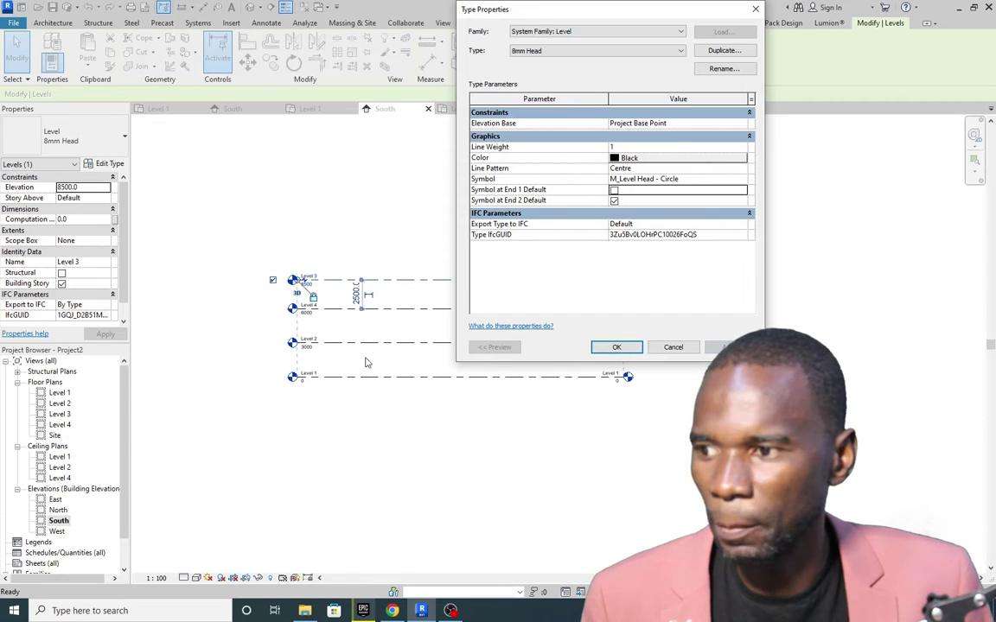
pyautogui.click(617, 346)
pyautogui.click(742, 316)
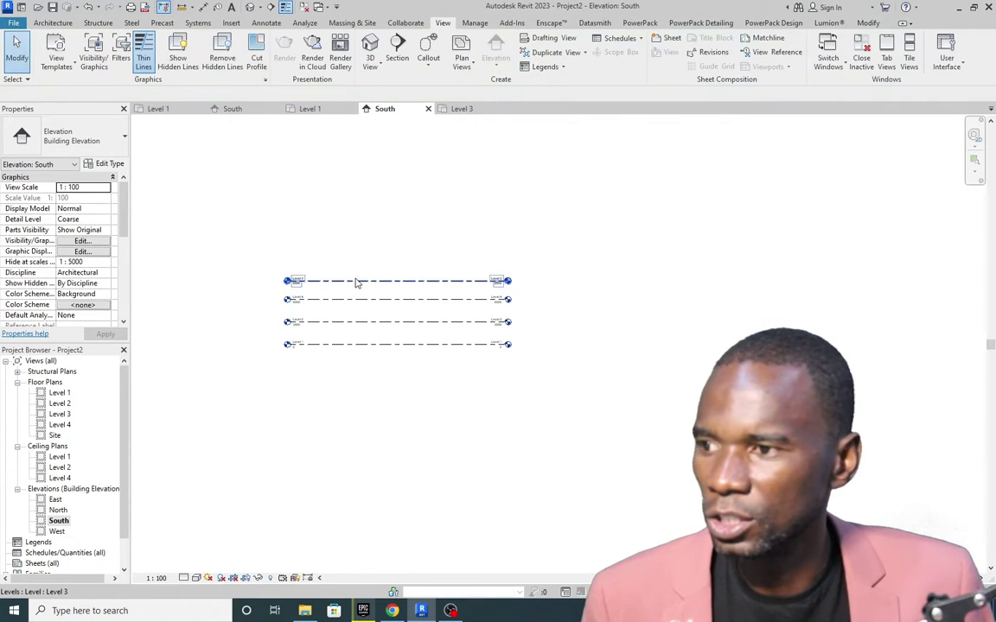
# Enable Symbol at End 1 Default and disable Symbol at End 2 Default for the 8mm Head level type.
pyautogui.click(354, 281)
pyautogui.click(109, 164)
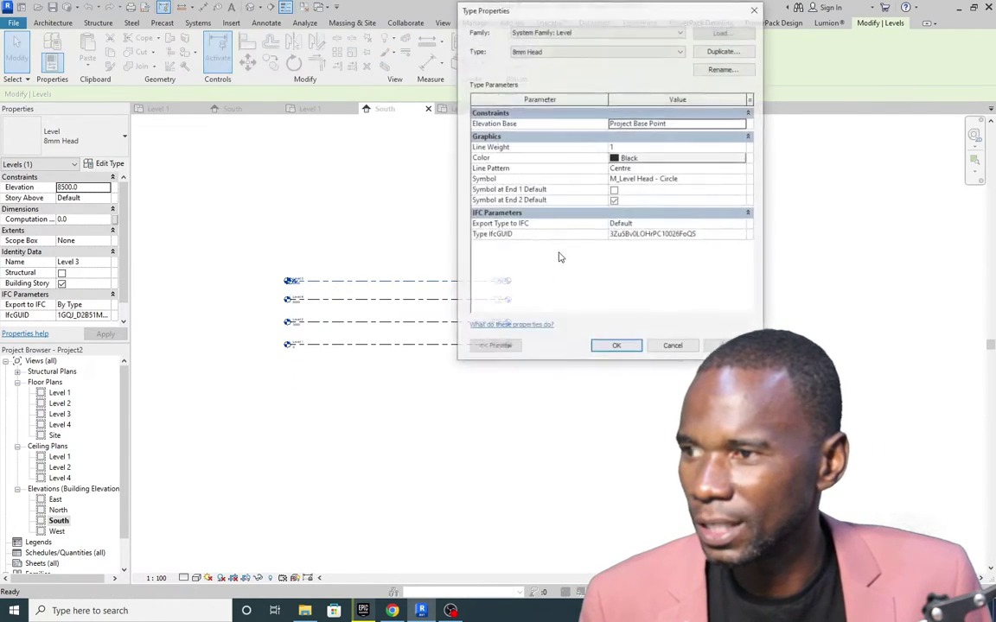
pyautogui.click(614, 201)
pyautogui.click(614, 189)
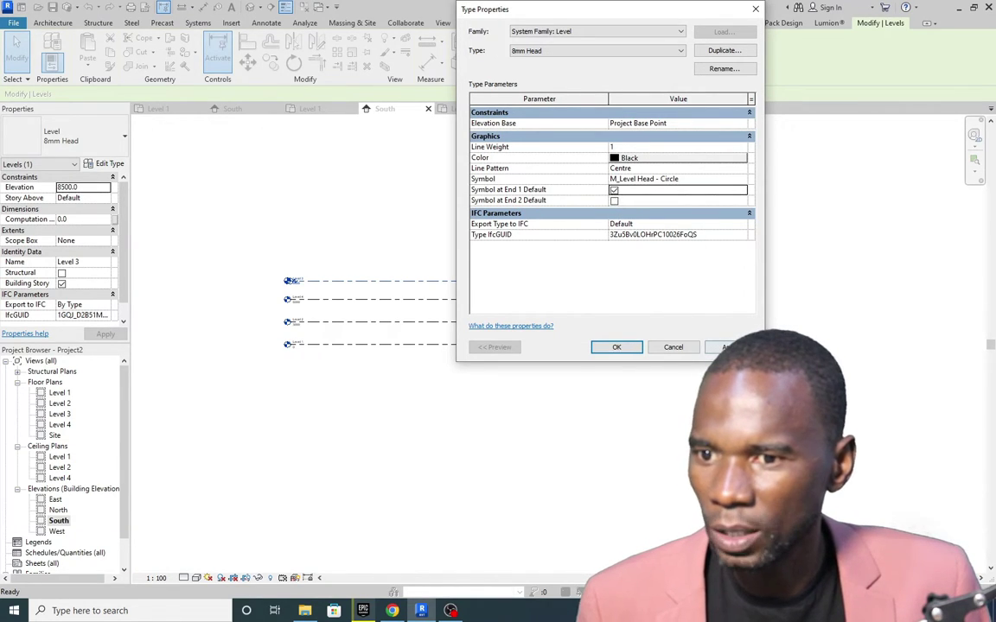
pyautogui.click(610, 347)
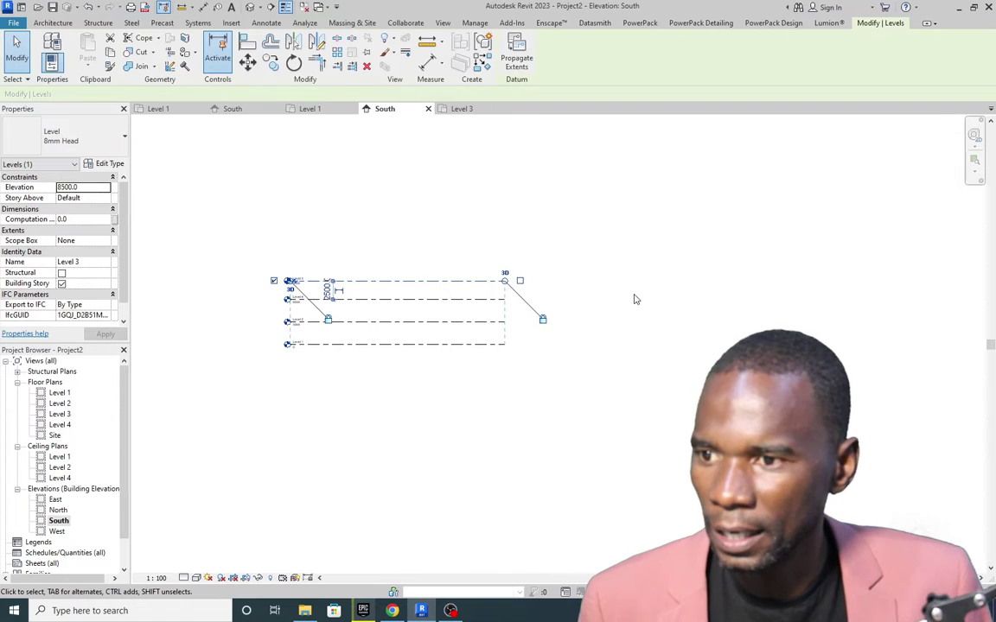
pyautogui.click(634, 300)
pyautogui.scroll(5, 541, 285)
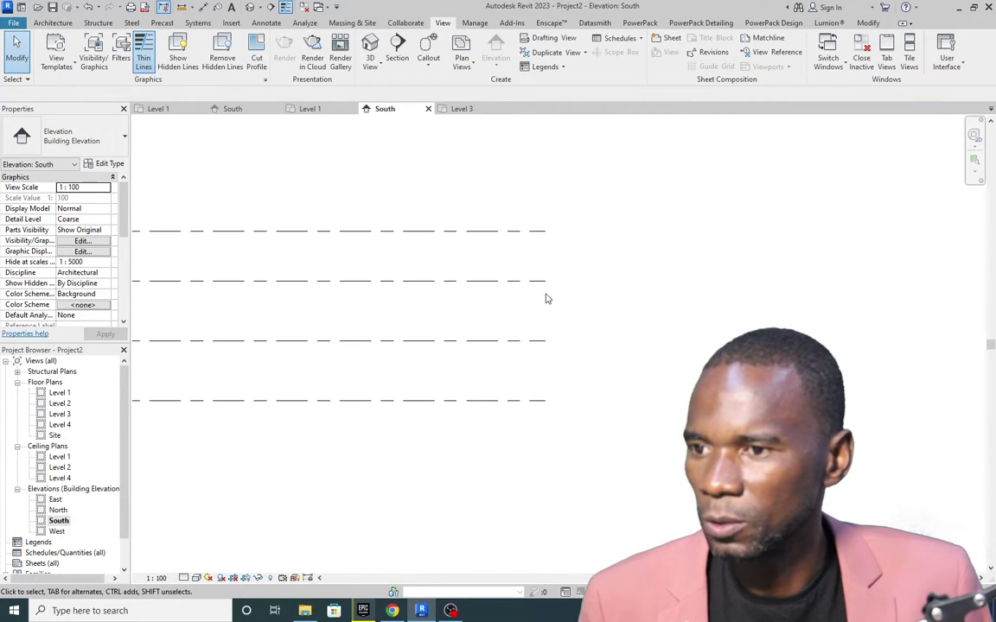
pyautogui.scroll(-2, 556, 323)
pyautogui.scroll(1, 404, 303)
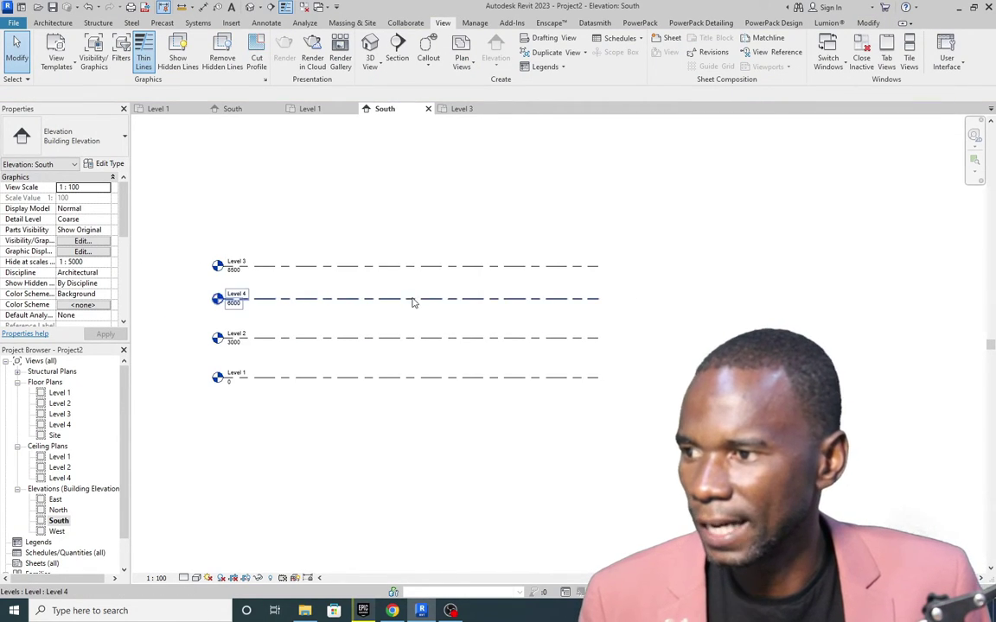
# Move Level 3 down to just above Level 4, at an elevation of about 6800 mm.
pyautogui.click(429, 267)
pyautogui.scroll(3, 248, 275)
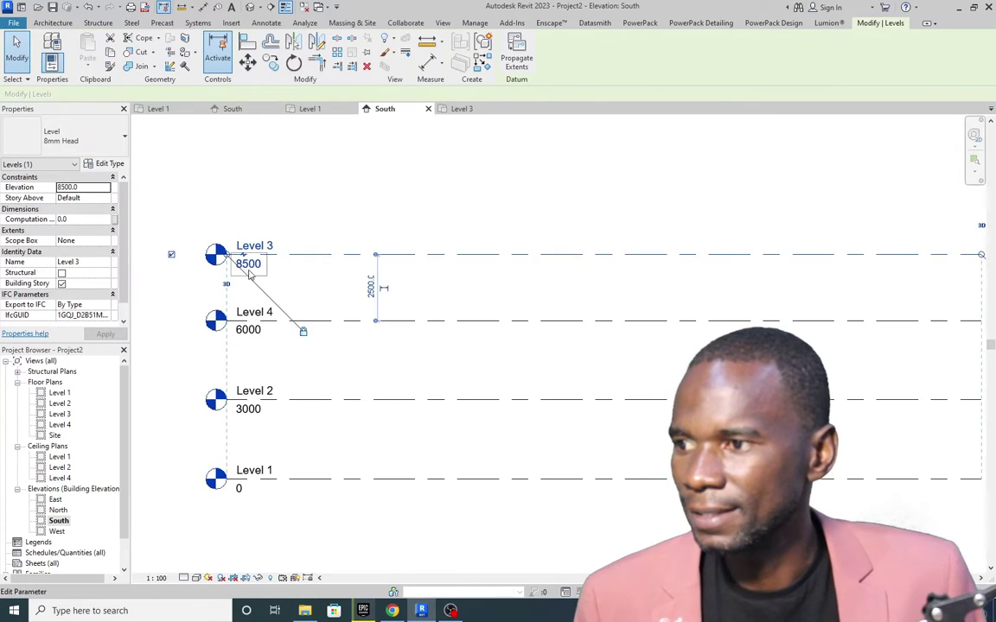
pyautogui.scroll(-3, 260, 260)
pyautogui.click(294, 242)
pyautogui.scroll(1, 320, 258)
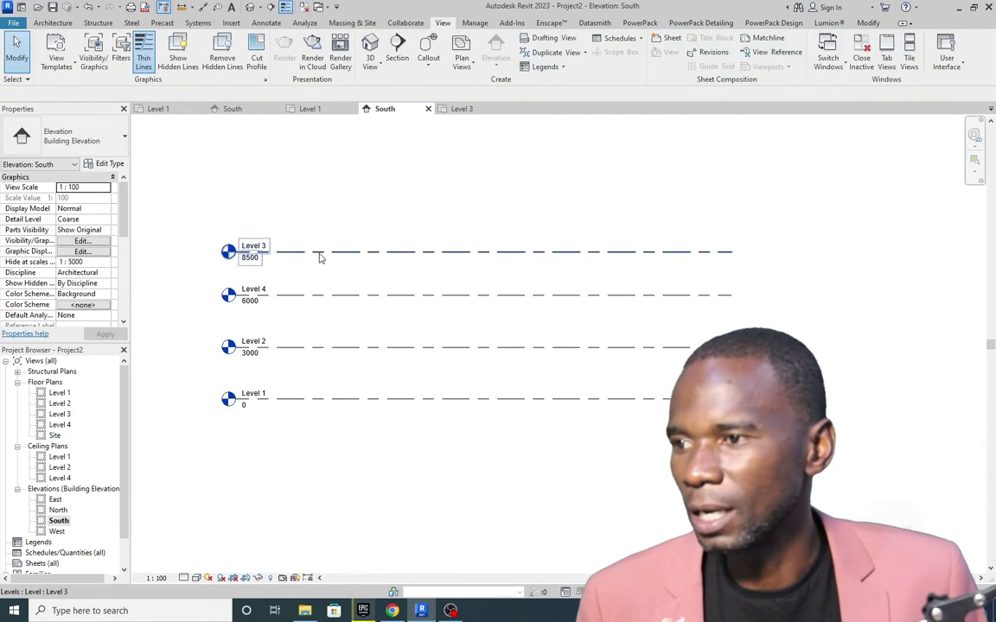
pyautogui.click(320, 253)
pyautogui.moveTo(373, 256); pyautogui.dragTo(379, 285)
pyautogui.click(461, 238)
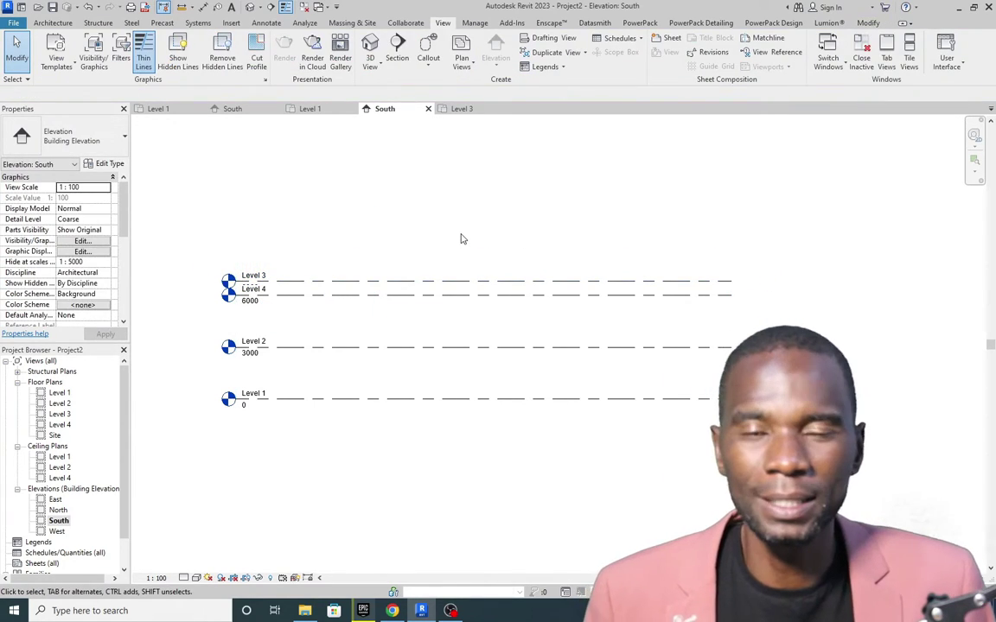
# Add an elbow to the level head at the left end of Level 3.
pyautogui.scroll(-1, 460, 238)
pyautogui.scroll(2, 345, 261)
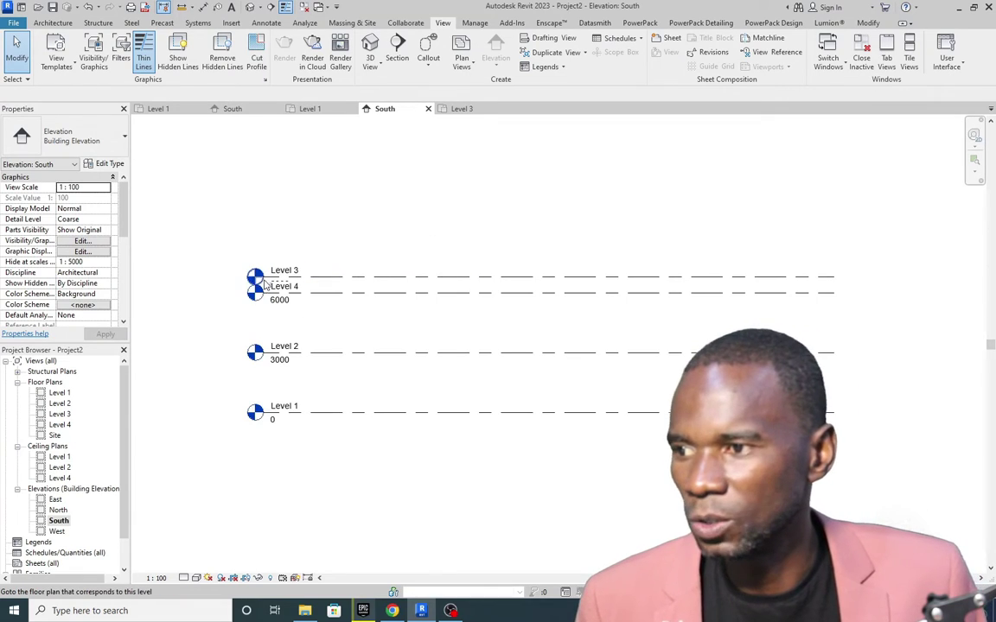
pyautogui.scroll(2, 265, 285)
pyautogui.scroll(-1, 279, 287)
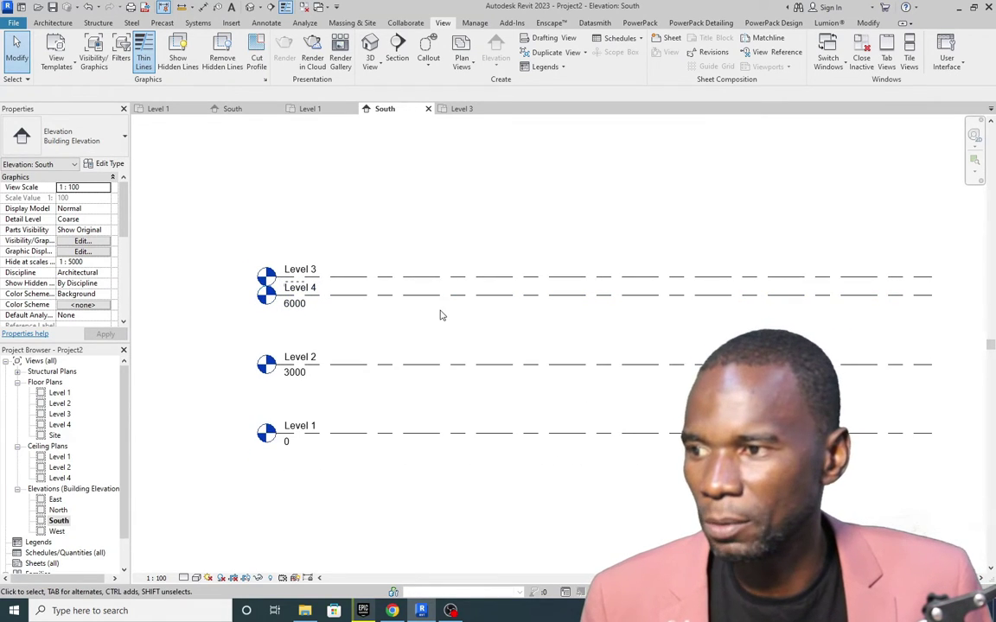
pyautogui.scroll(1, 439, 314)
pyautogui.click(364, 268)
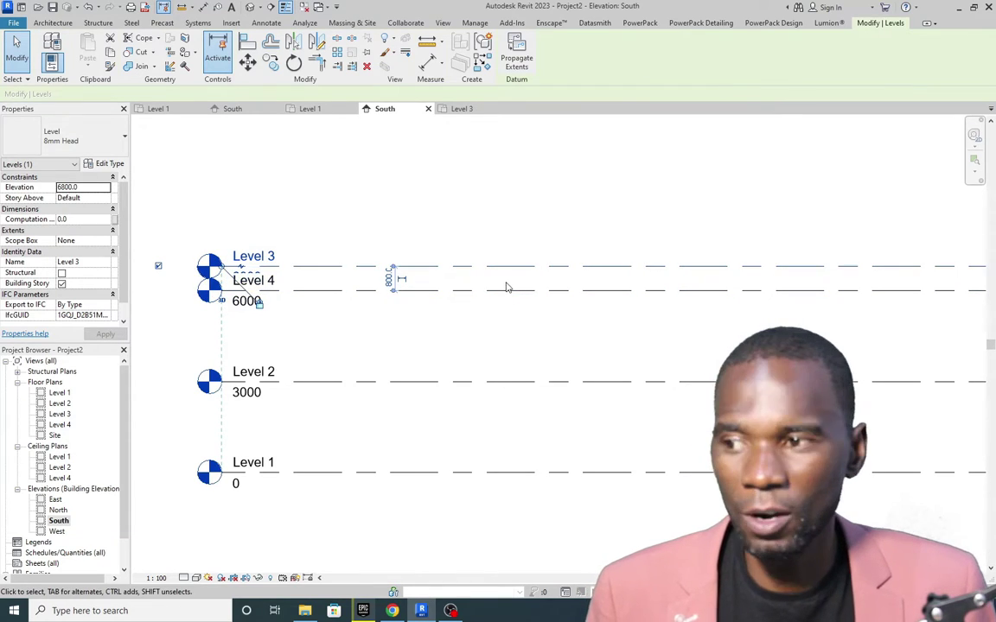
pyautogui.scroll(5, 234, 255)
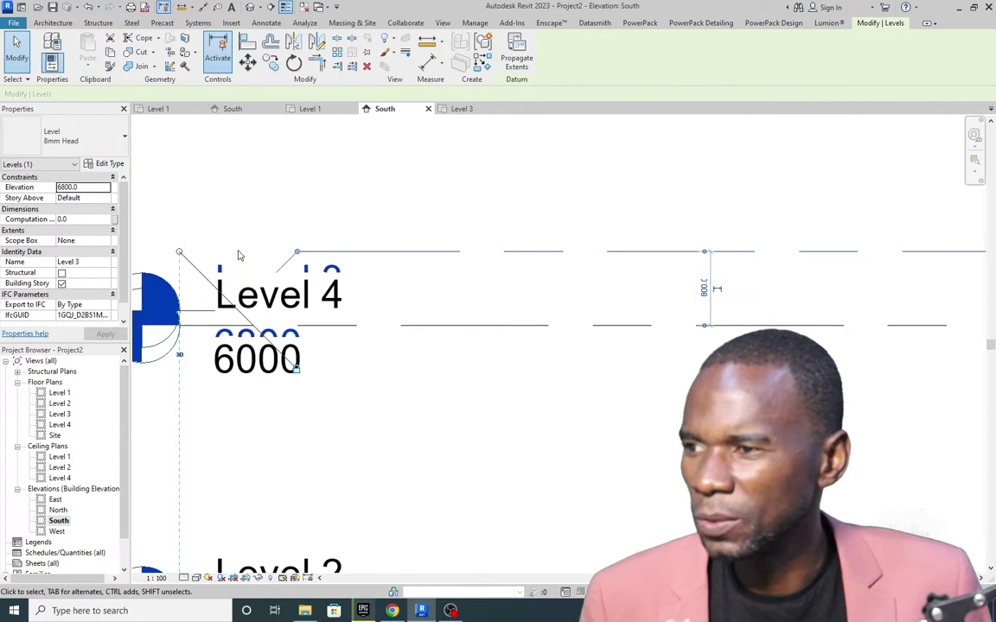
pyautogui.scroll(-5, 207, 260)
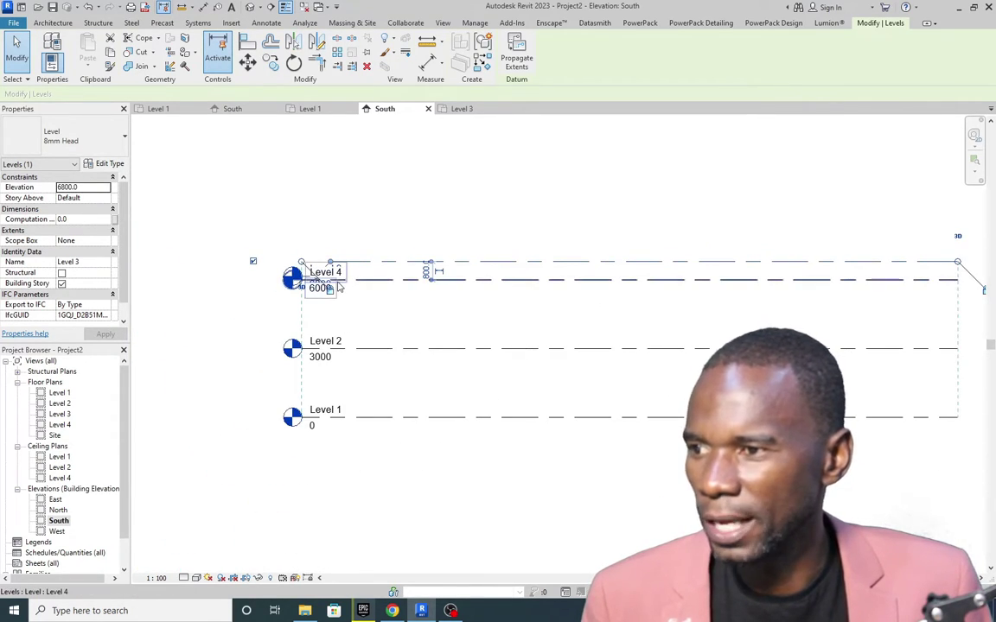
pyautogui.scroll(2, 338, 294)
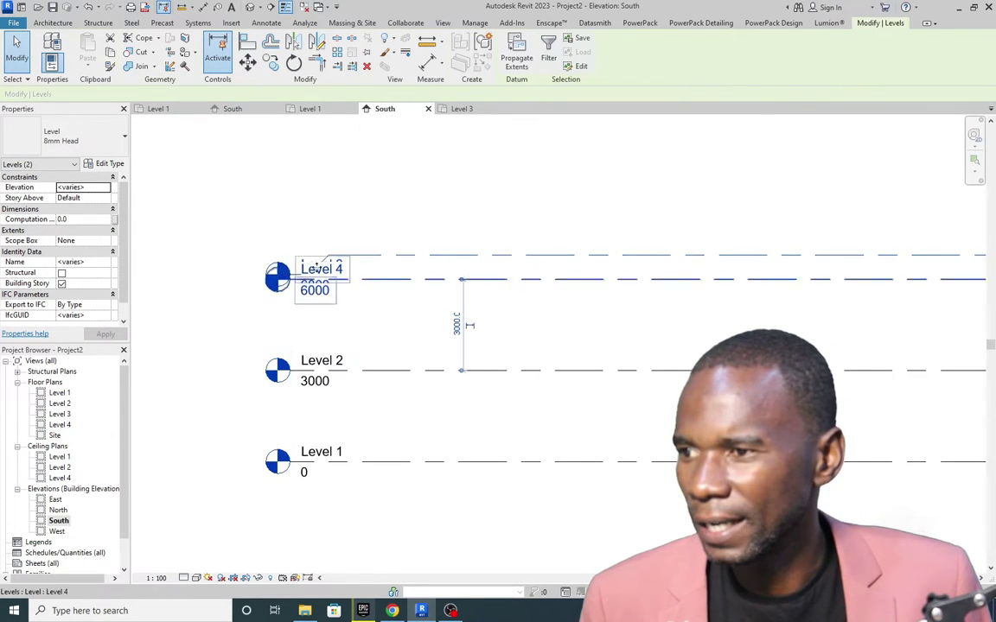
# Reshape the elbow of Level 3 to place its head above the line, clear of the Level 4 head.
pyautogui.click(407, 211)
pyautogui.click(377, 257)
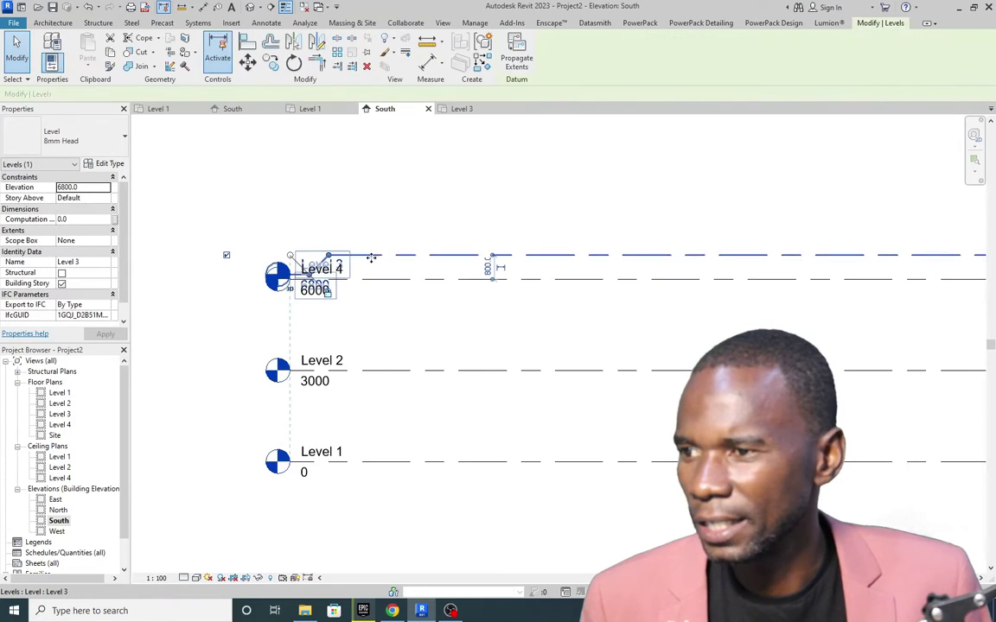
pyautogui.scroll(2, 294, 290)
pyautogui.scroll(1, 296, 301)
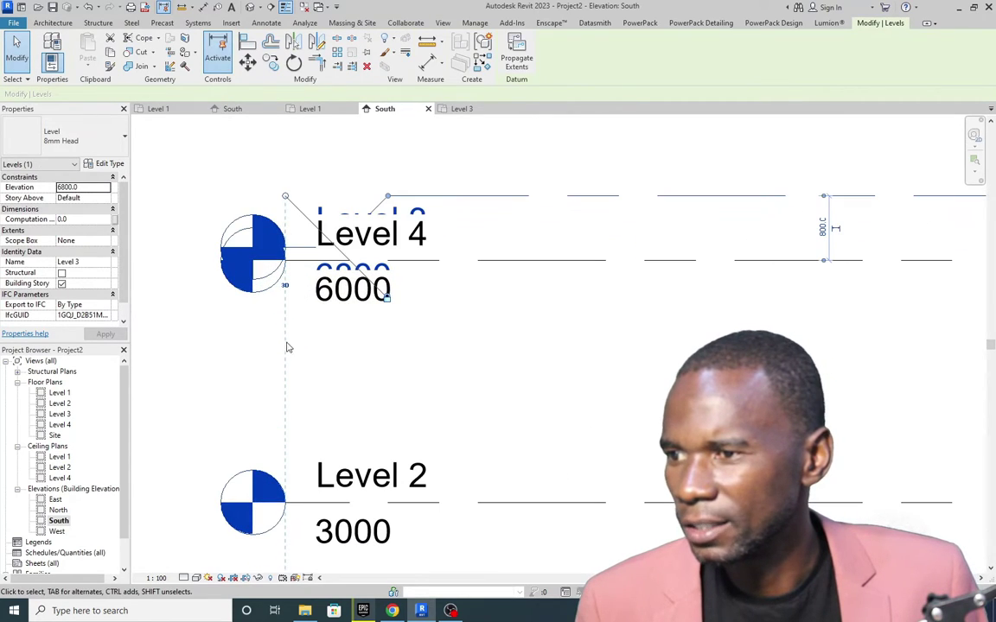
pyautogui.scroll(-1, 284, 323)
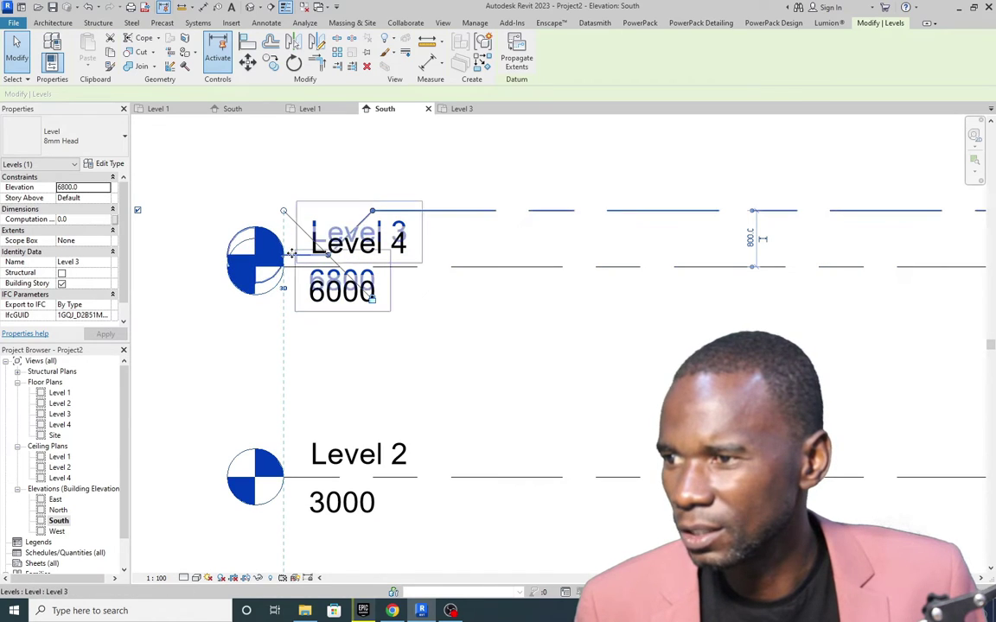
pyautogui.moveTo(291, 252); pyautogui.dragTo(407, 173)
pyautogui.press('Escape')
pyautogui.scroll(-3, 361, 291)
pyautogui.scroll(-2, 349, 262)
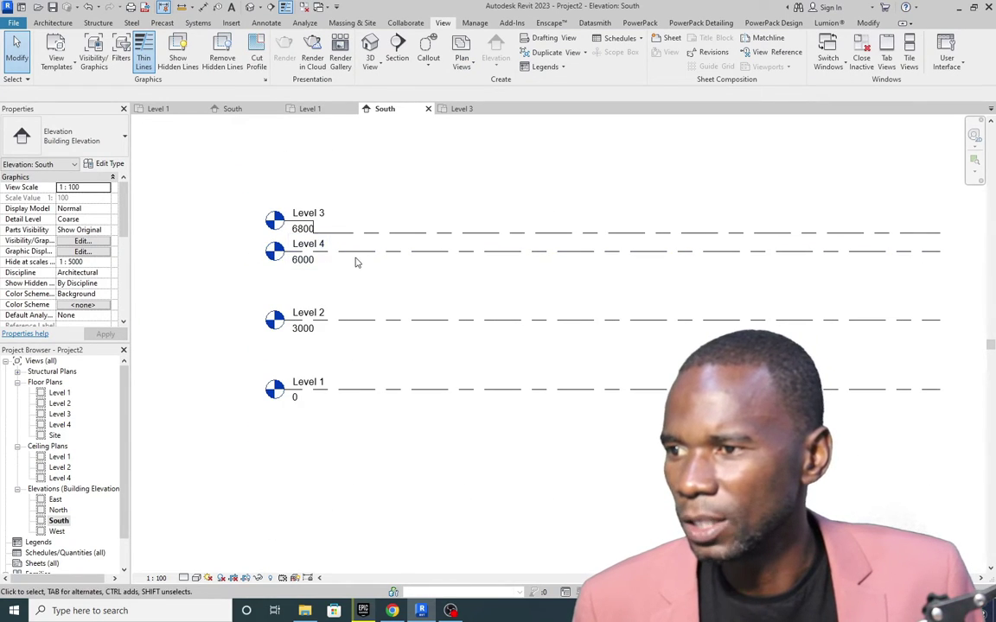
# Add an elbow to the left level head of Level 4 to offset it below its line.
pyautogui.click(360, 261)
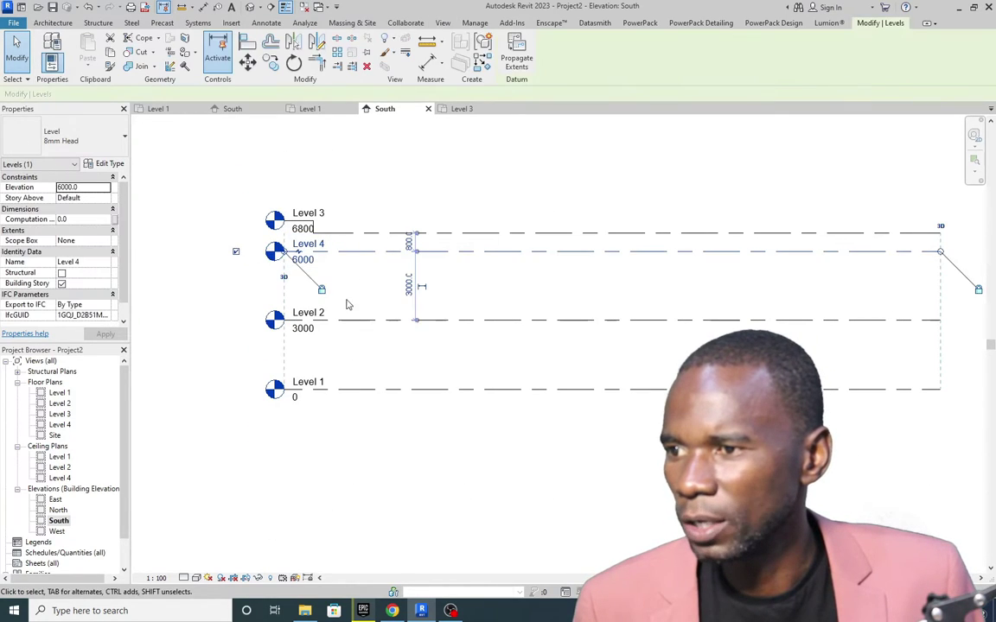
pyautogui.click(299, 253)
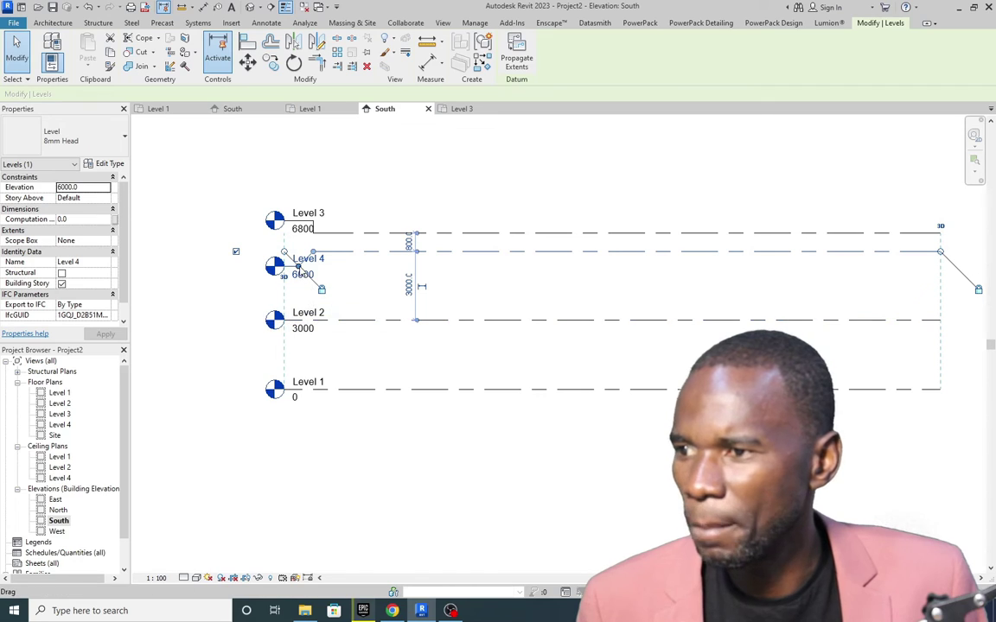
pyautogui.click(360, 284)
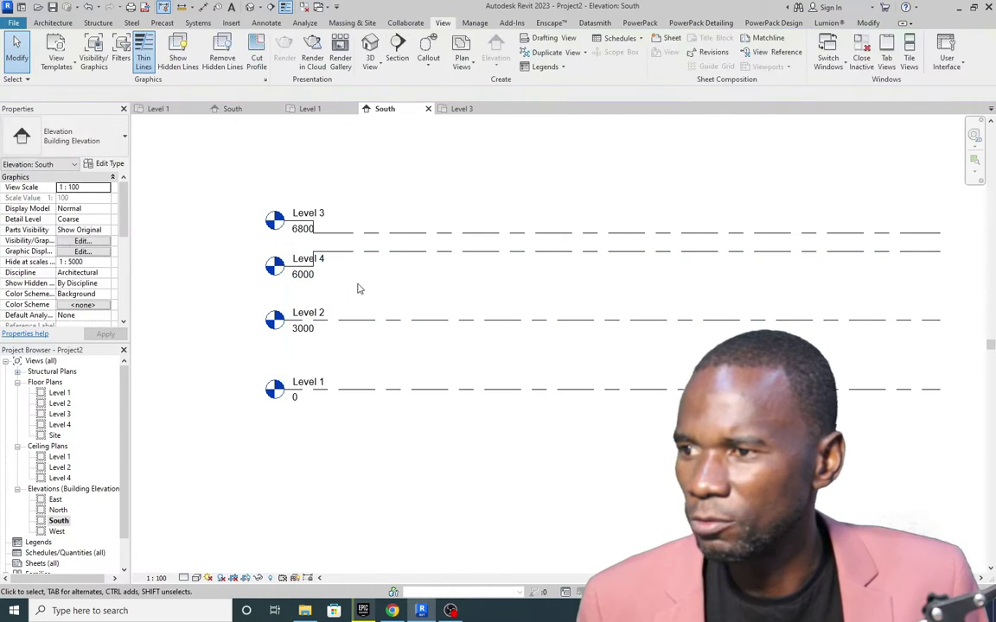
pyautogui.scroll(1, 295, 276)
pyautogui.scroll(-2, 225, 293)
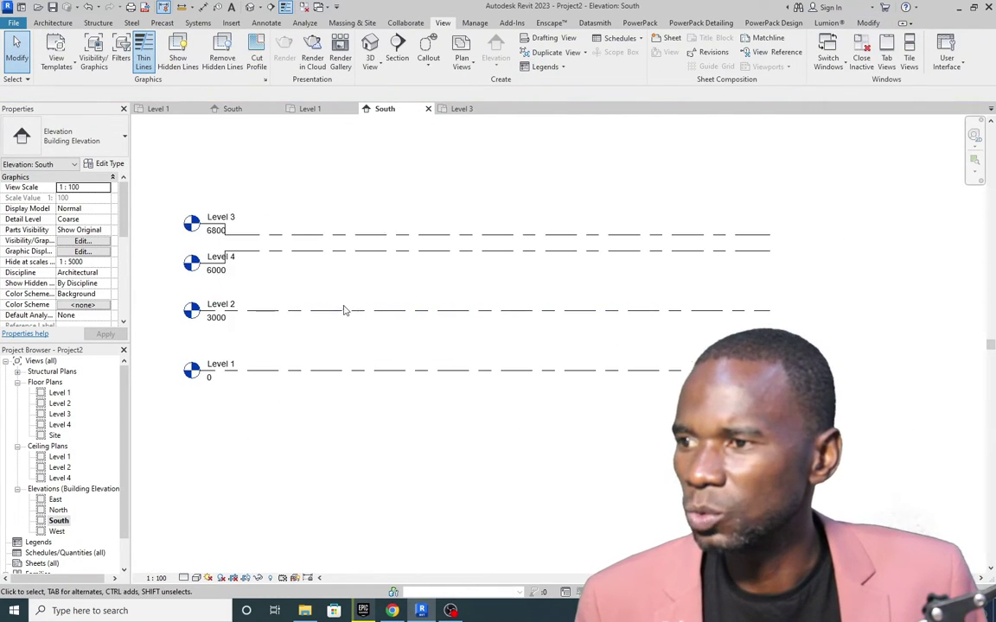
pyautogui.scroll(-2, 345, 288)
pyautogui.scroll(2, 485, 285)
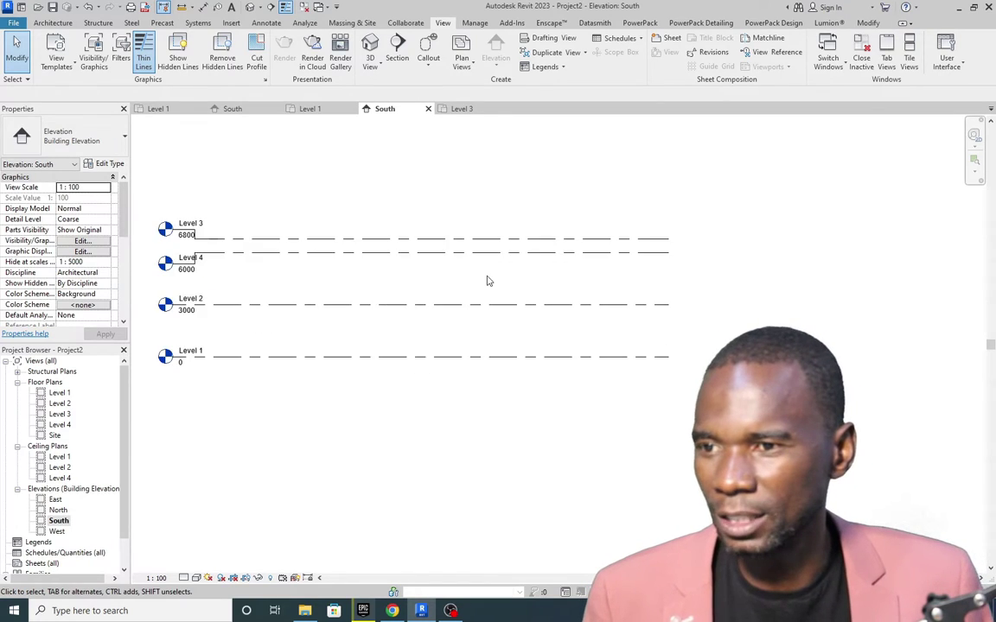
pyautogui.scroll(-1, 475, 294)
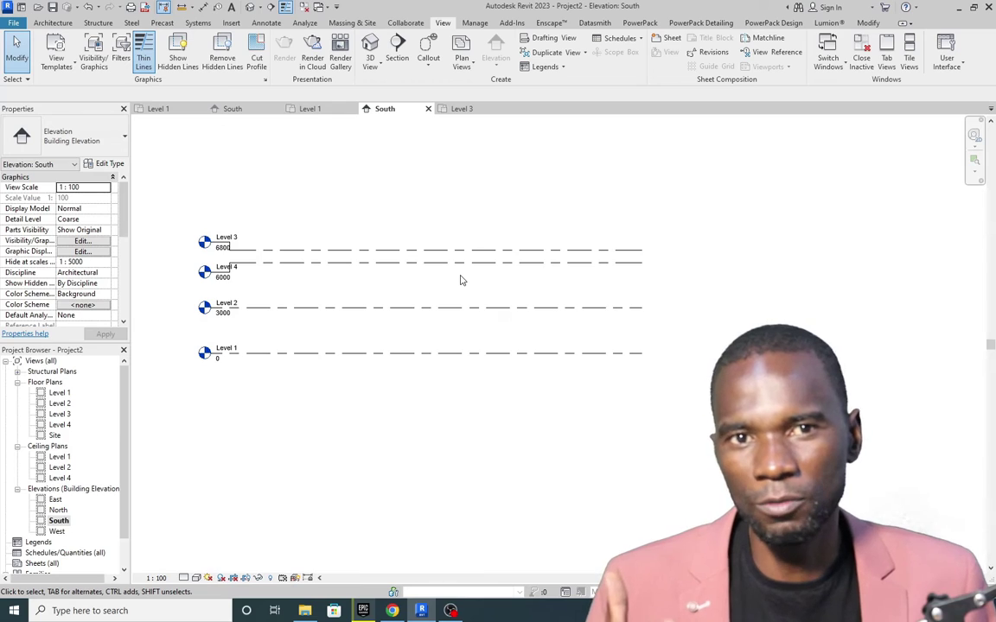
pyautogui.scroll(-1, 461, 279)
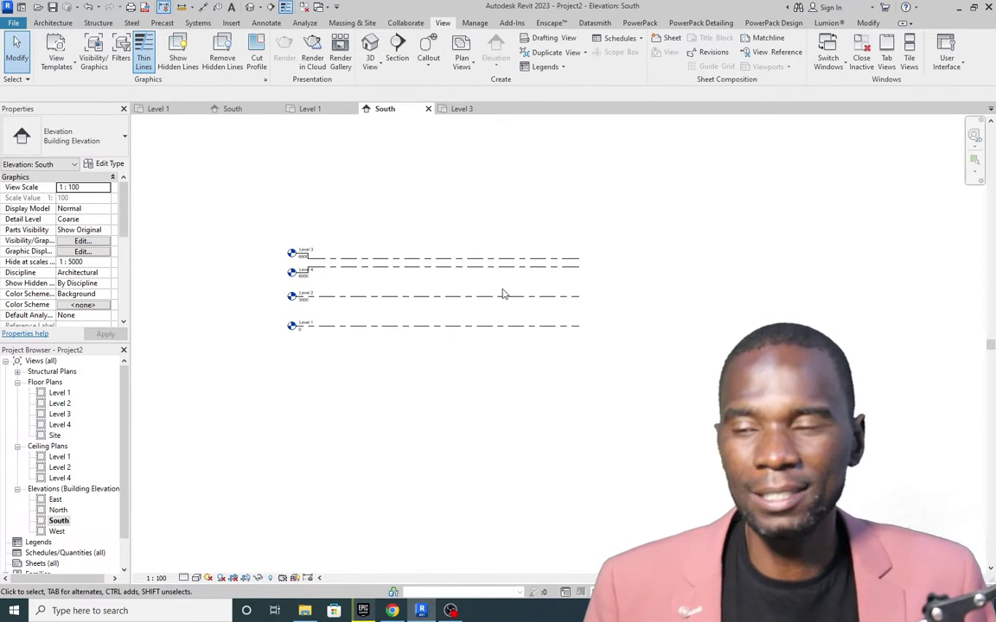
pyautogui.scroll(1, 504, 296)
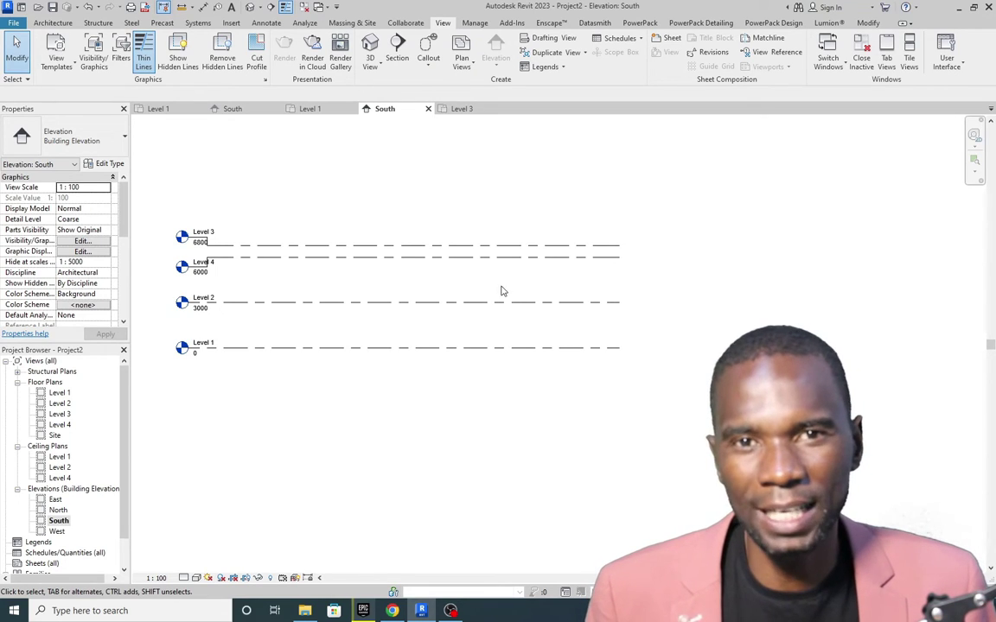
pyautogui.scroll(-1, 463, 294)
pyautogui.scroll(1, 286, 260)
pyautogui.scroll(-1, 315, 258)
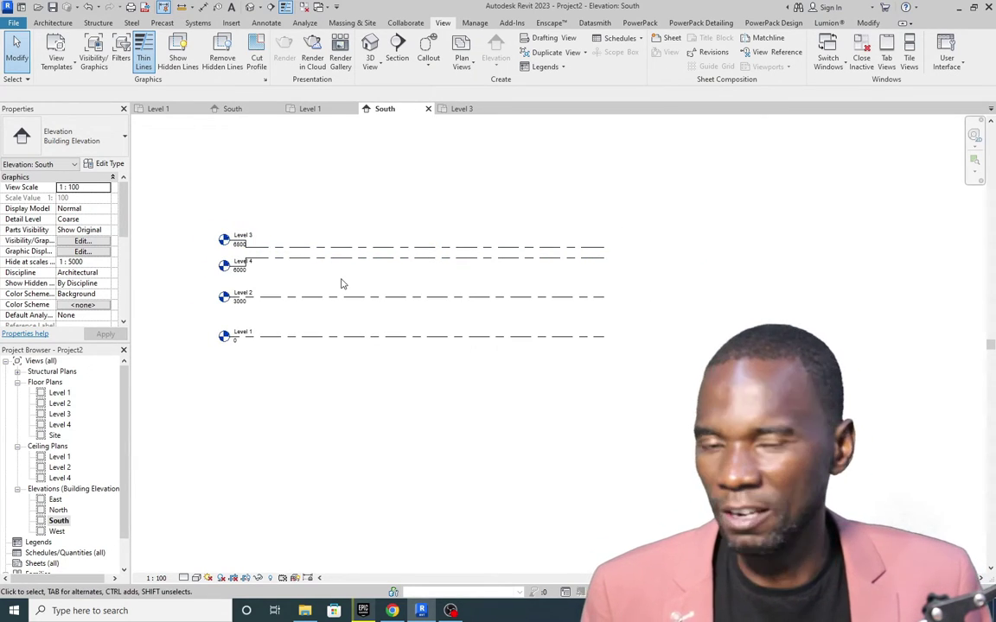
# Enable Symbol at End 2 Default for the 8mm Head level type and apply it.
pyautogui.click(359, 249)
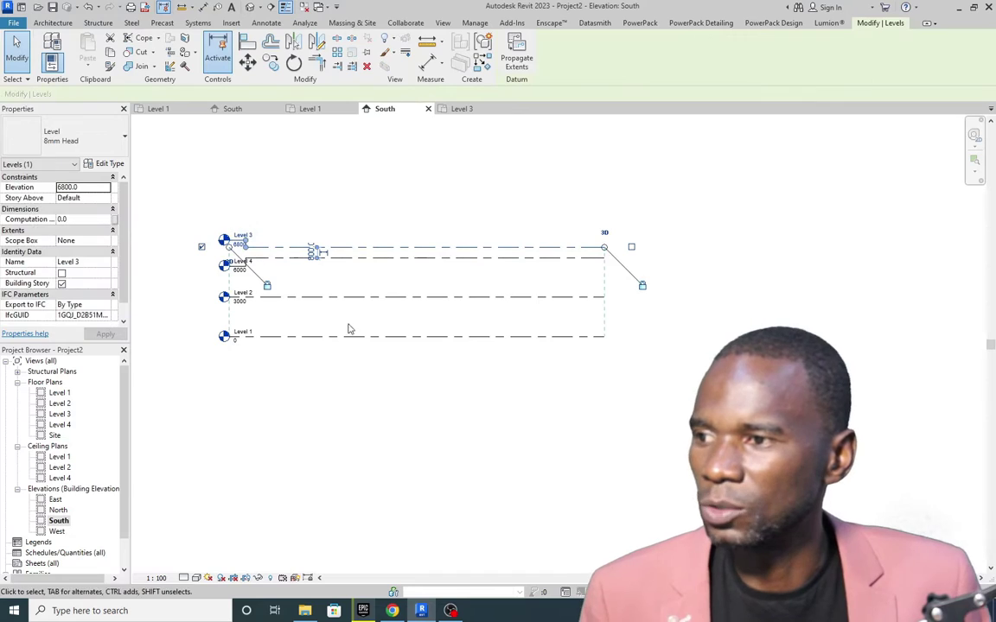
pyautogui.click(108, 165)
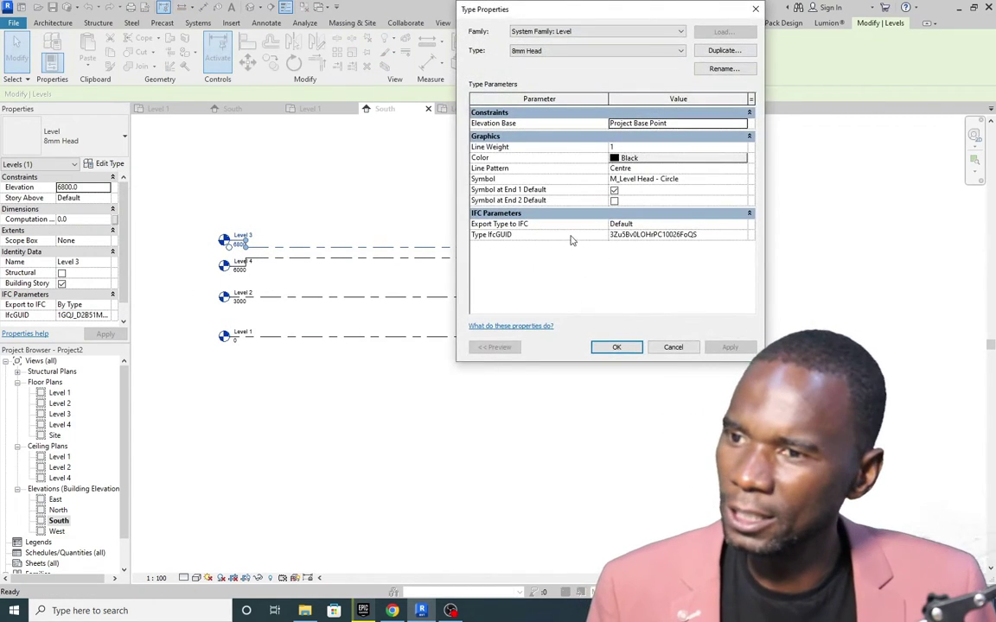
pyautogui.click(619, 202)
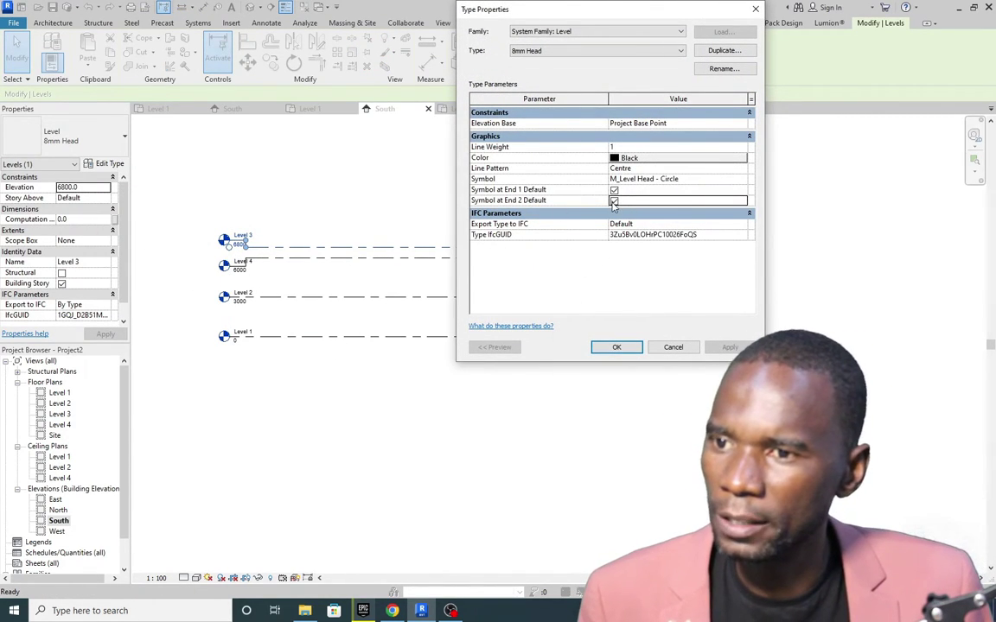
pyautogui.click(730, 348)
pyautogui.click(616, 348)
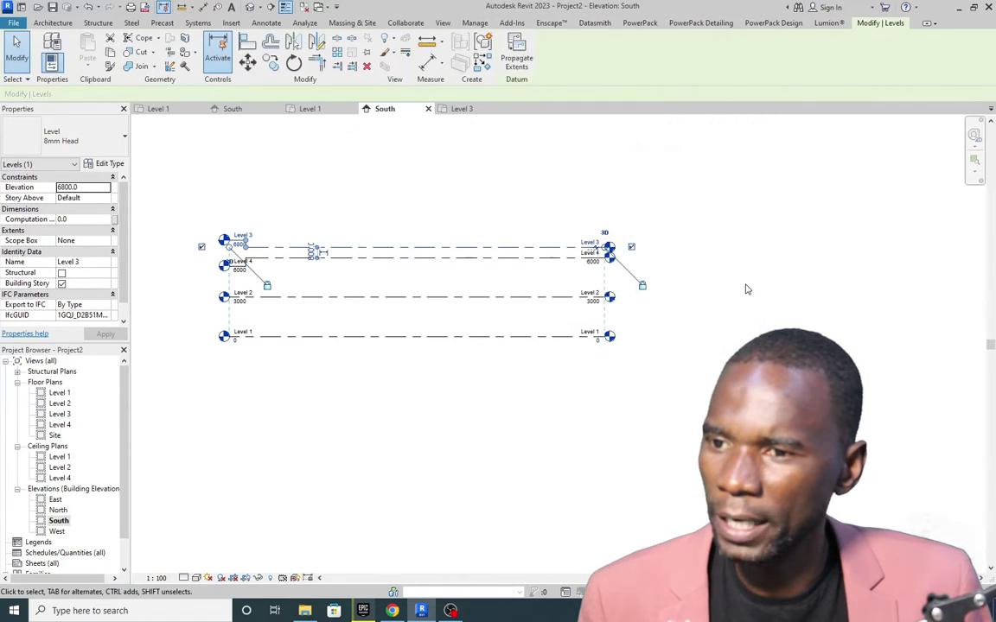
pyautogui.click(627, 267)
# Copy the symbol family name M_Level Head - Circle from the type properties of Level 3, leaving the type unchanged.
pyautogui.scroll(3, 661, 288)
pyautogui.scroll(-1, 449, 277)
pyautogui.scroll(1, 265, 271)
pyautogui.scroll(2, 562, 260)
pyautogui.scroll(-1, 281, 286)
pyautogui.scroll(1, 337, 272)
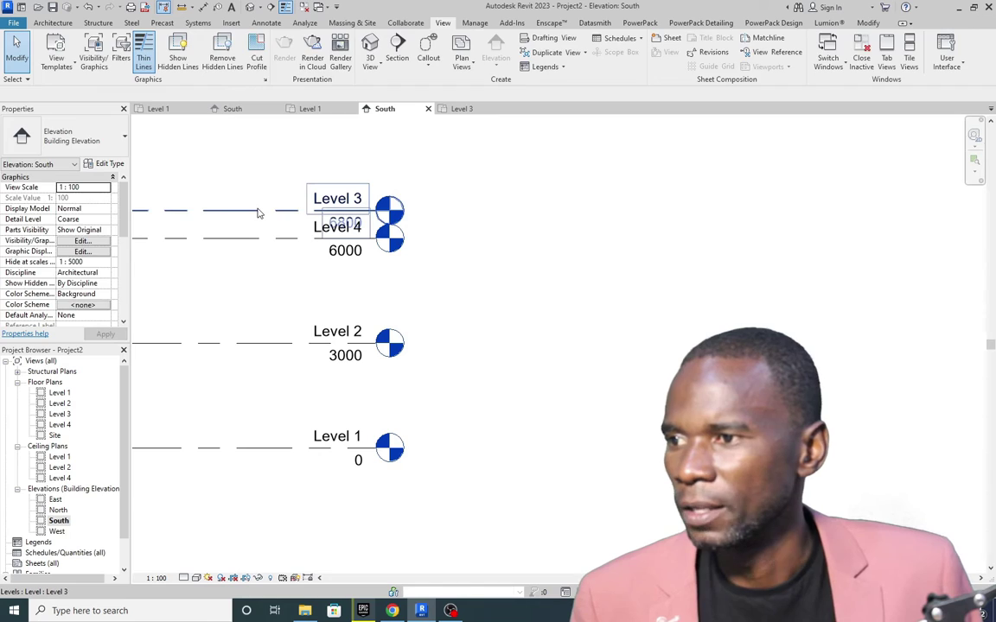
pyautogui.click(263, 210)
pyautogui.click(109, 164)
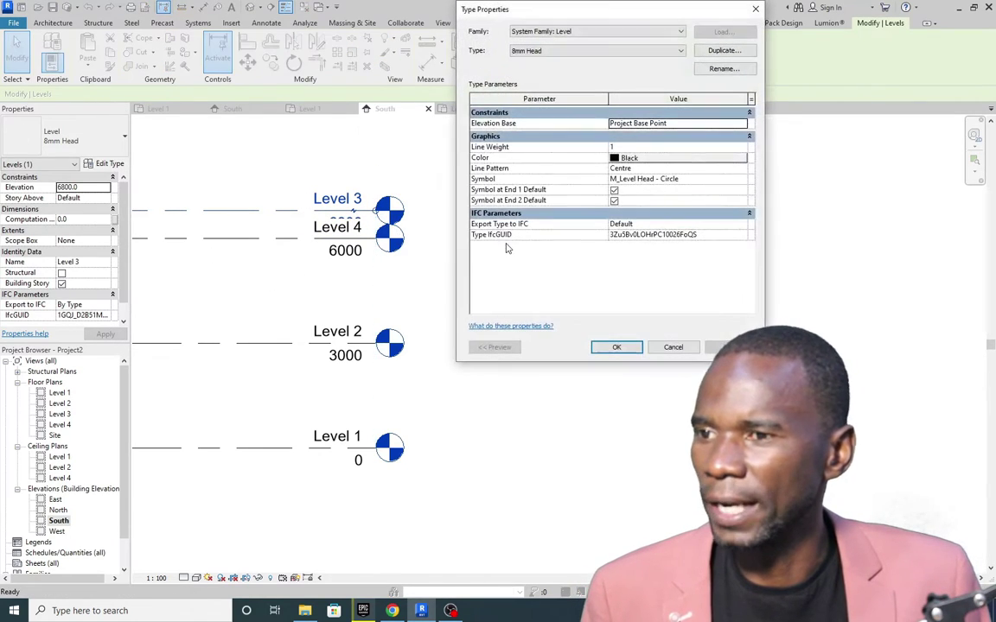
pyautogui.click(691, 180)
pyautogui.hotkey('ctrl', 'c')
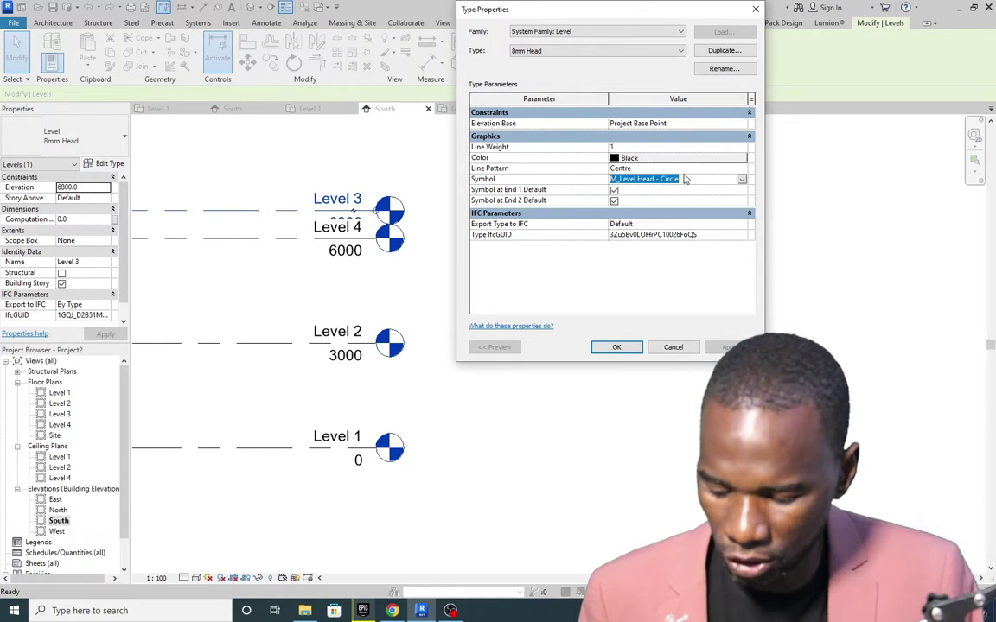
pyautogui.click(674, 348)
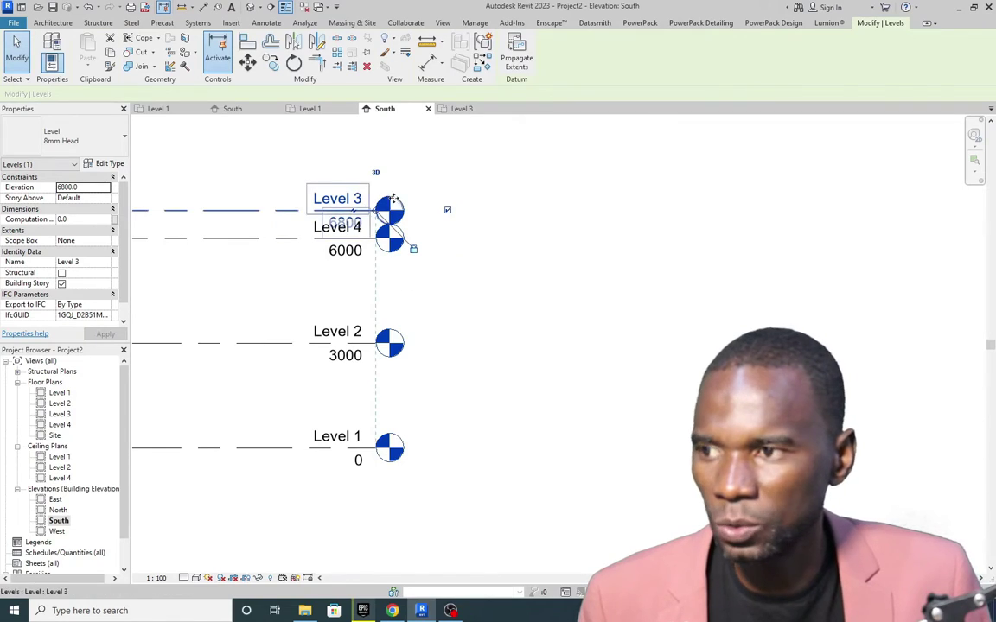
pyautogui.click(521, 260)
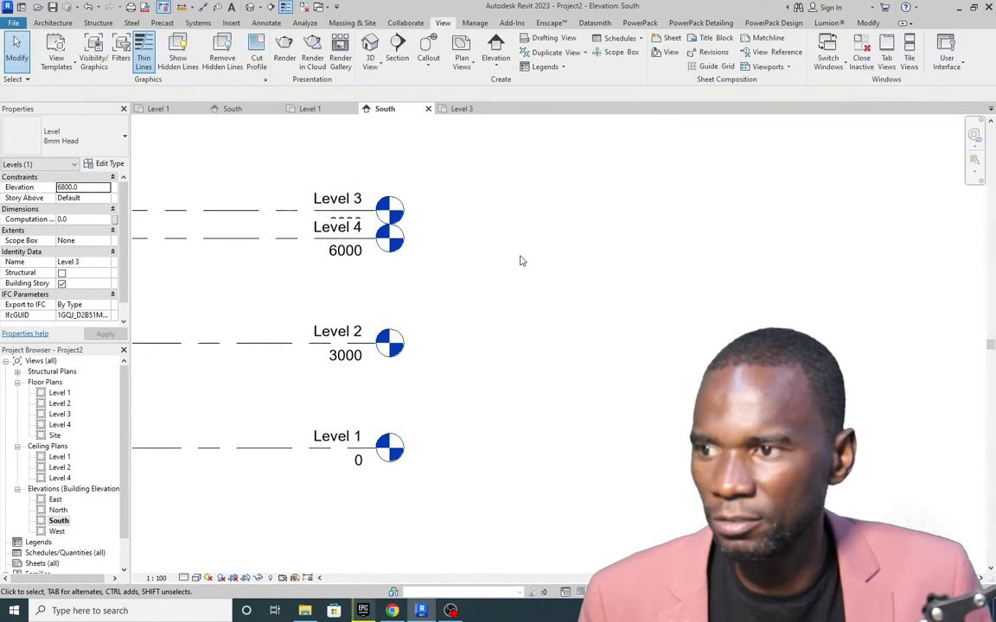
# Search the Project Browser for the family M_Level Head - Circle using the copied name.
pyautogui.click(50, 447)
pyautogui.click(55, 424)
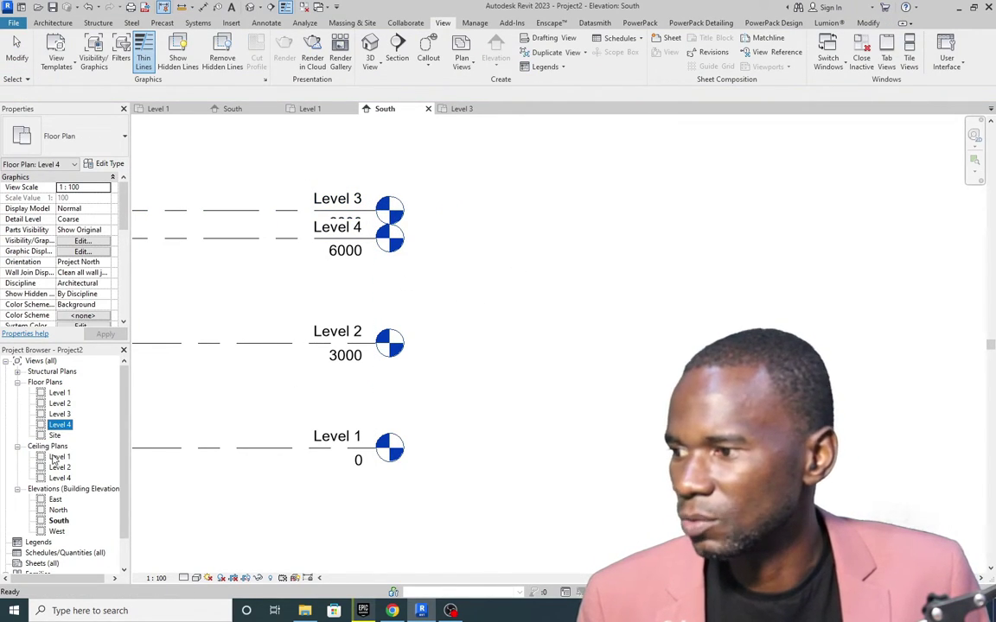
pyautogui.click(55, 500)
pyautogui.rightClick(55, 501)
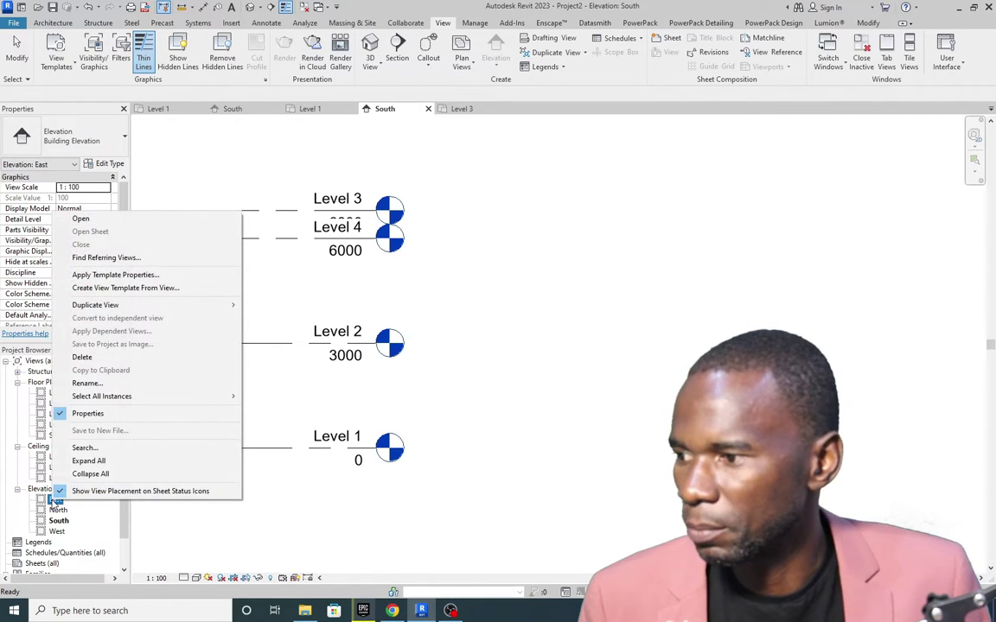
pyautogui.moveTo(99, 398)
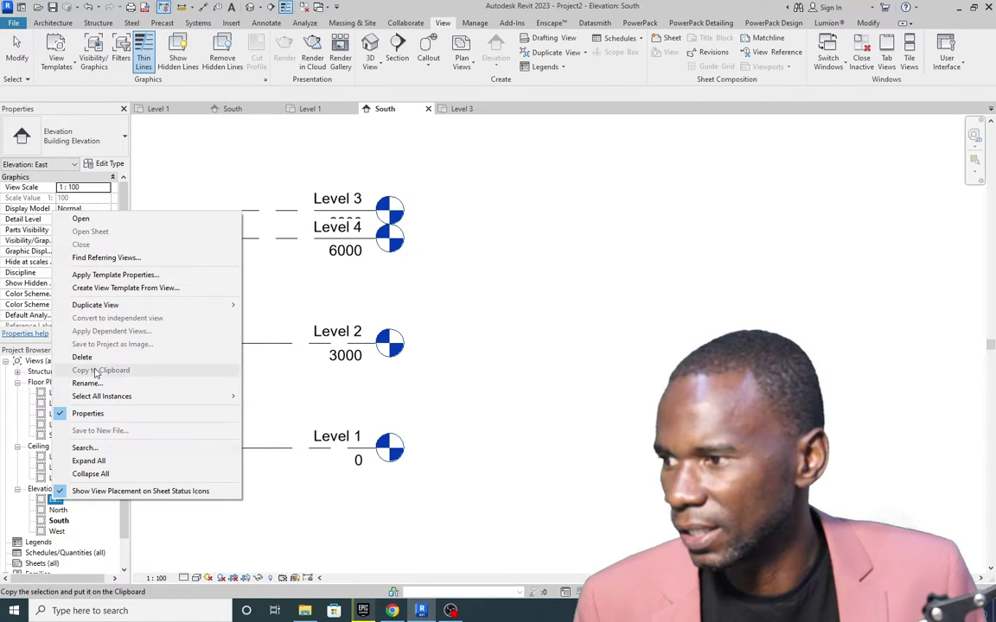
pyautogui.click(83, 448)
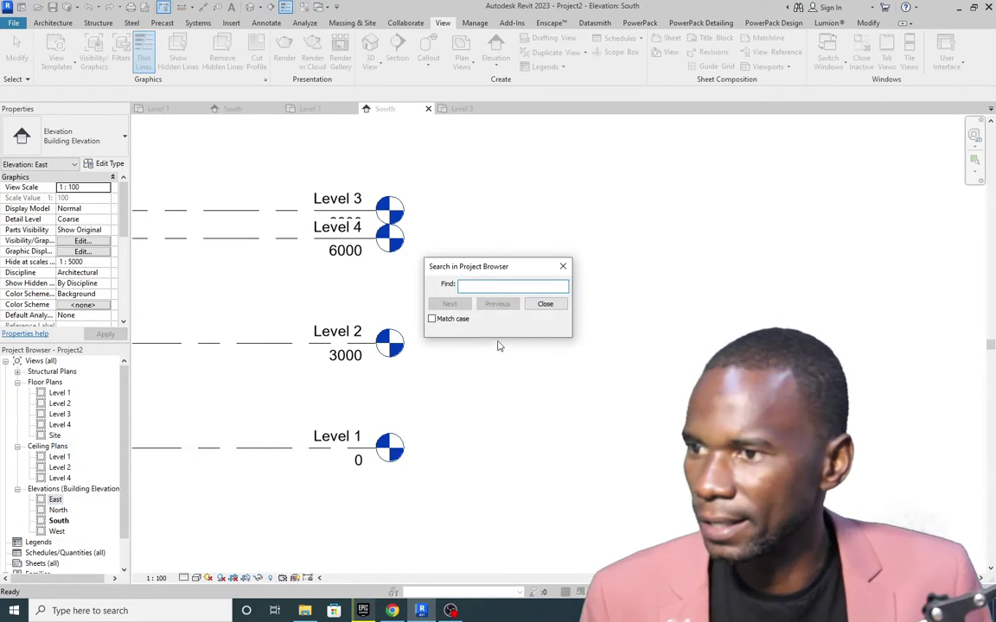
pyautogui.hotkey('ctrl', 'v')
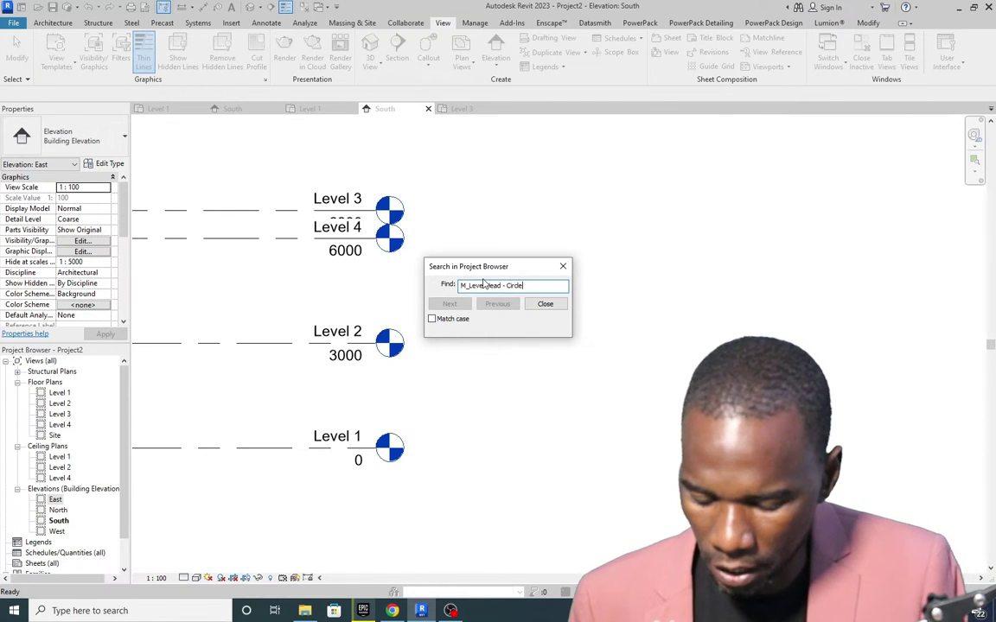
pyautogui.click(449, 304)
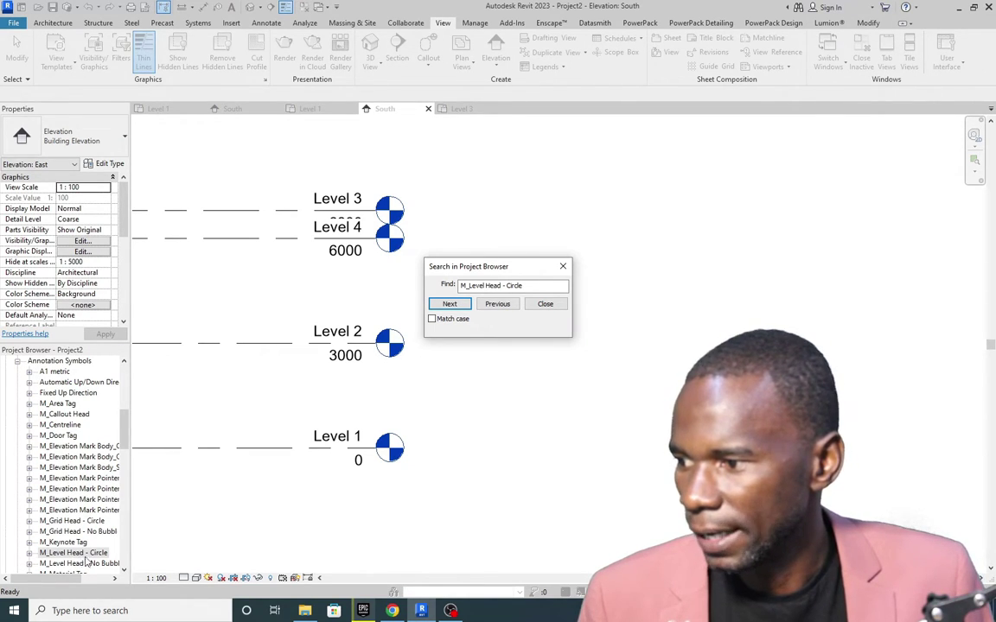
pyautogui.click(563, 267)
# Open the M_Level Head - Circle annotation family for editing.
pyautogui.scroll(-1, 128, 437)
pyautogui.scroll(-3, 128, 437)
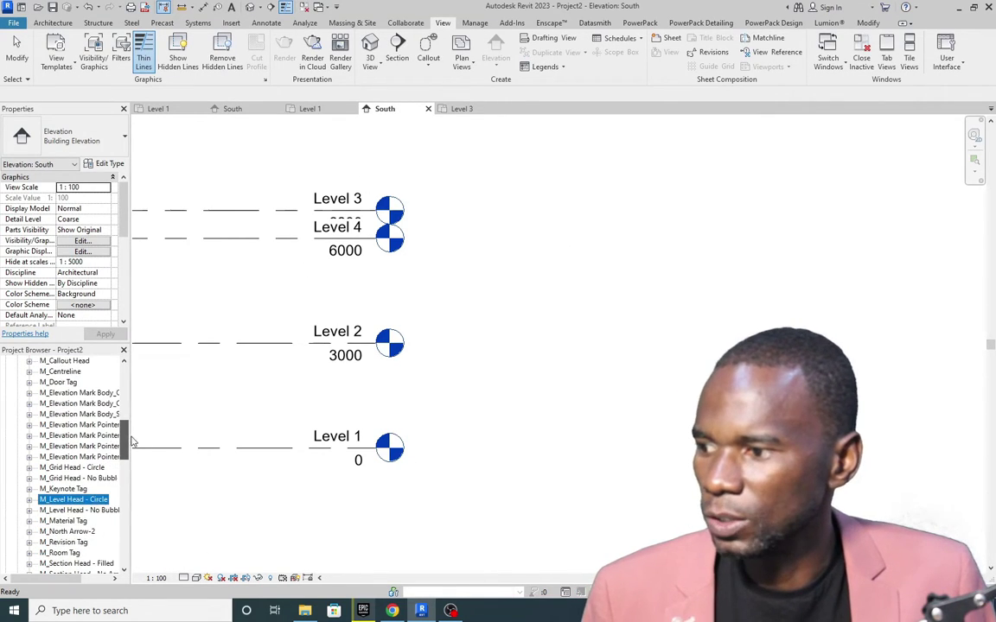
pyautogui.rightClick(66, 480)
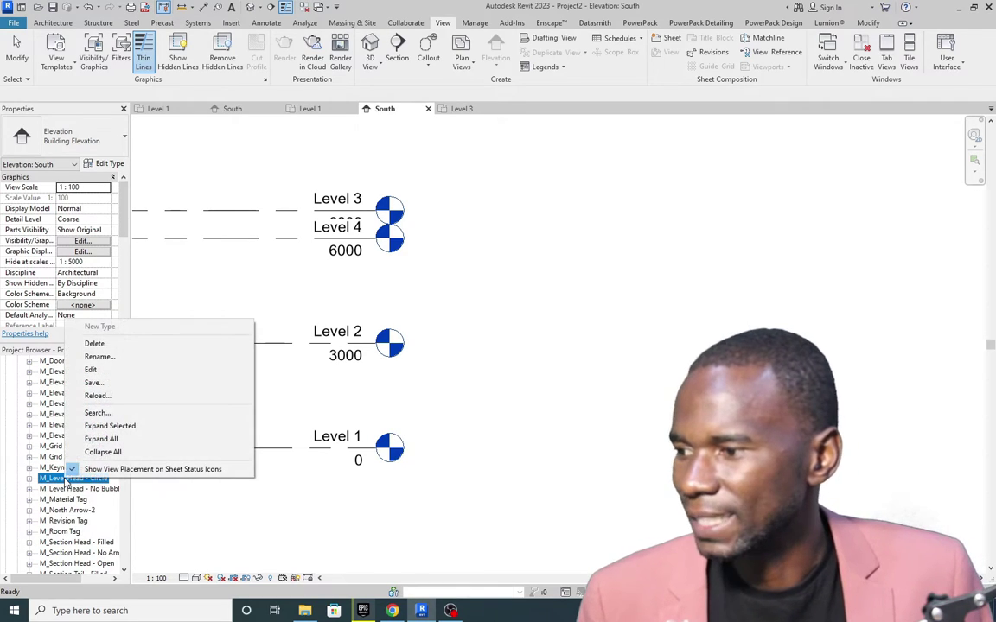
pyautogui.click(90, 369)
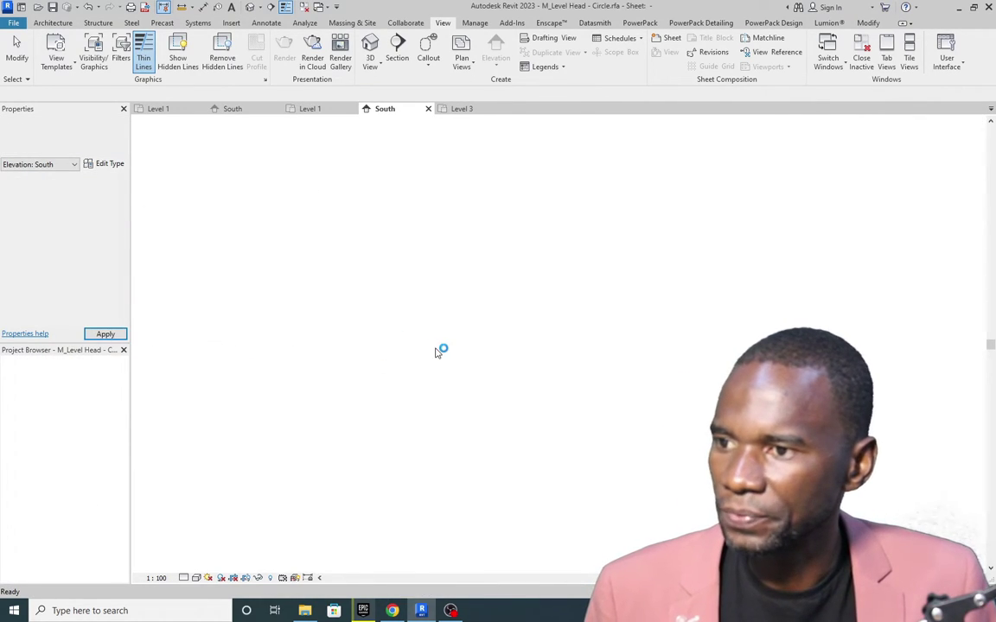
# Turn on the visibility of Reference Planes among the annotation categories of the level head family's sheet view.
pyautogui.scroll(-3, 440, 342)
pyautogui.scroll(5, 604, 355)
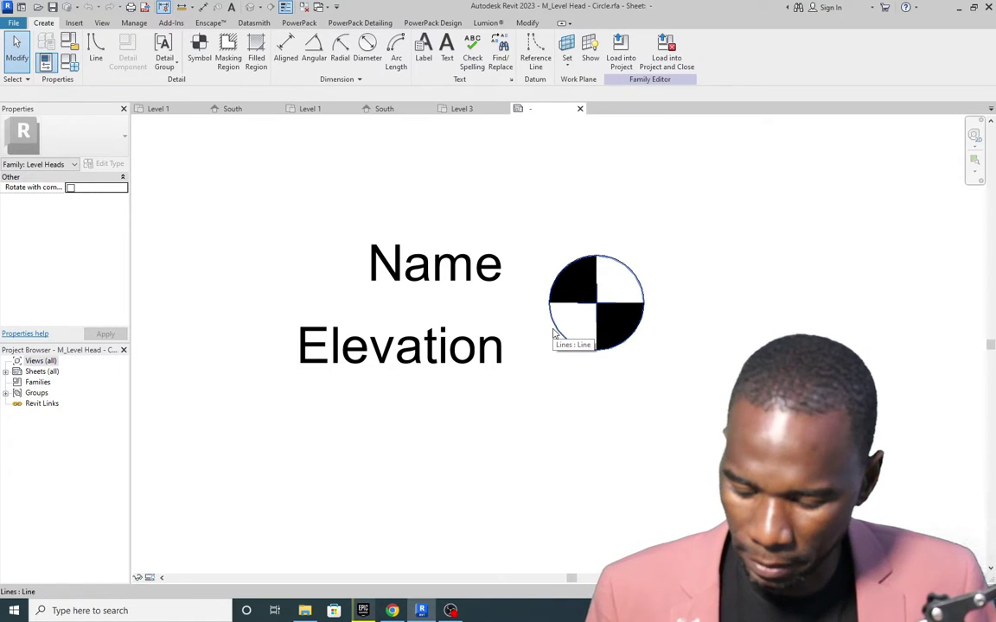
pyautogui.press('v')
pyautogui.press('g')
pyautogui.click(391, 177)
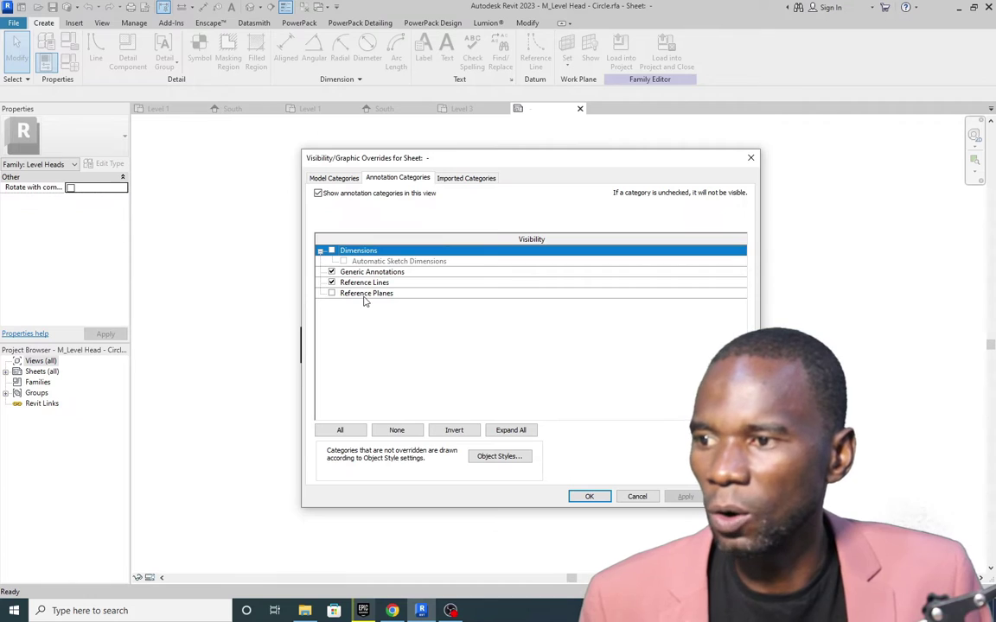
pyautogui.click(332, 294)
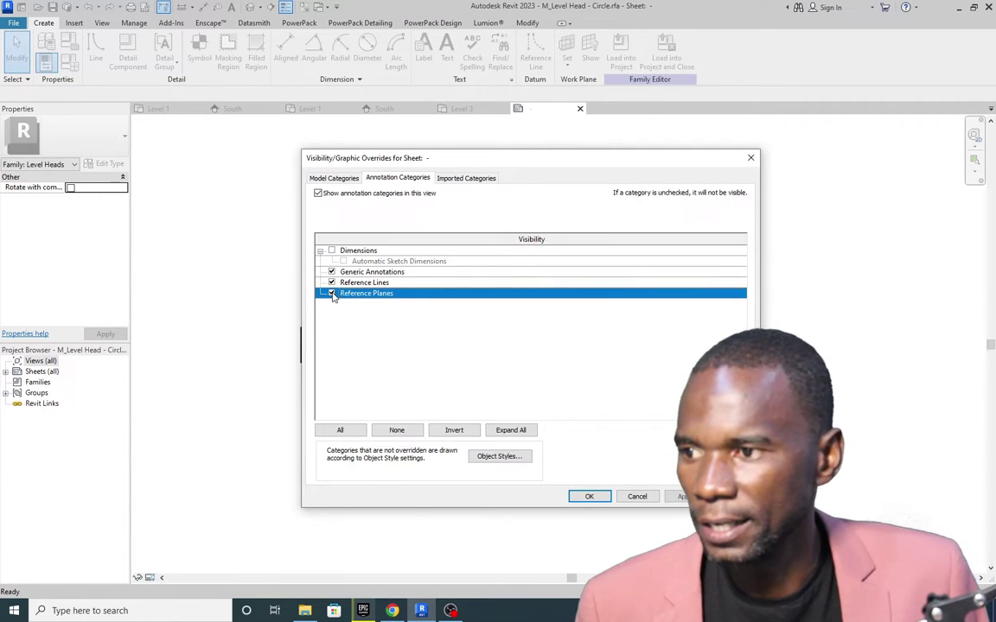
pyautogui.click(686, 497)
pyautogui.click(588, 498)
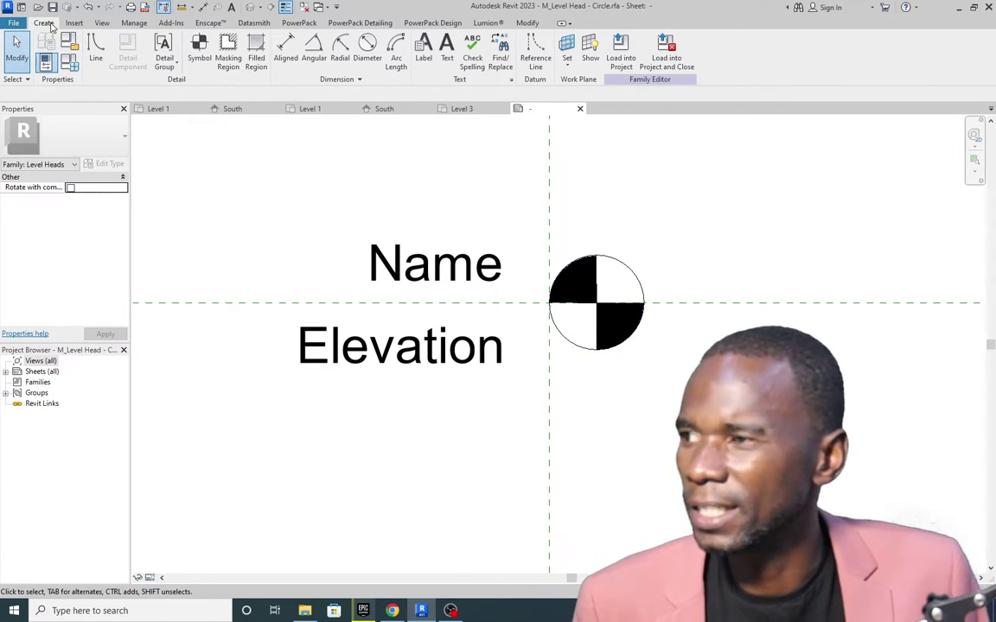
# Draw a 2 mm vertical line upward from the top quadrant of the level head circle.
pyautogui.click(96, 50)
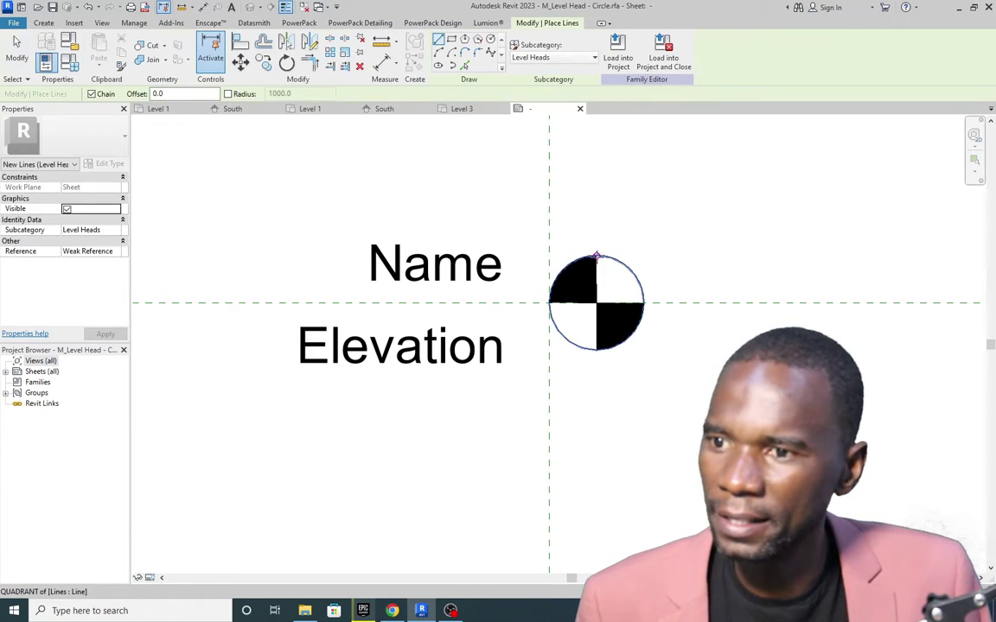
pyautogui.scroll(3, 604, 245)
pyautogui.scroll(-3, 250, 232)
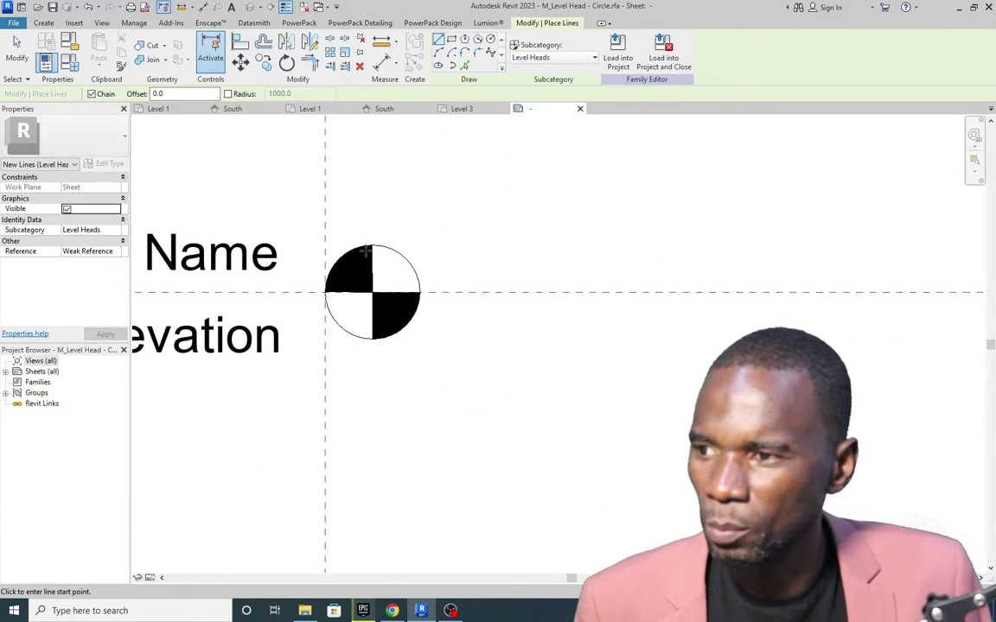
pyautogui.scroll(5, 400, 230)
pyautogui.click(363, 257)
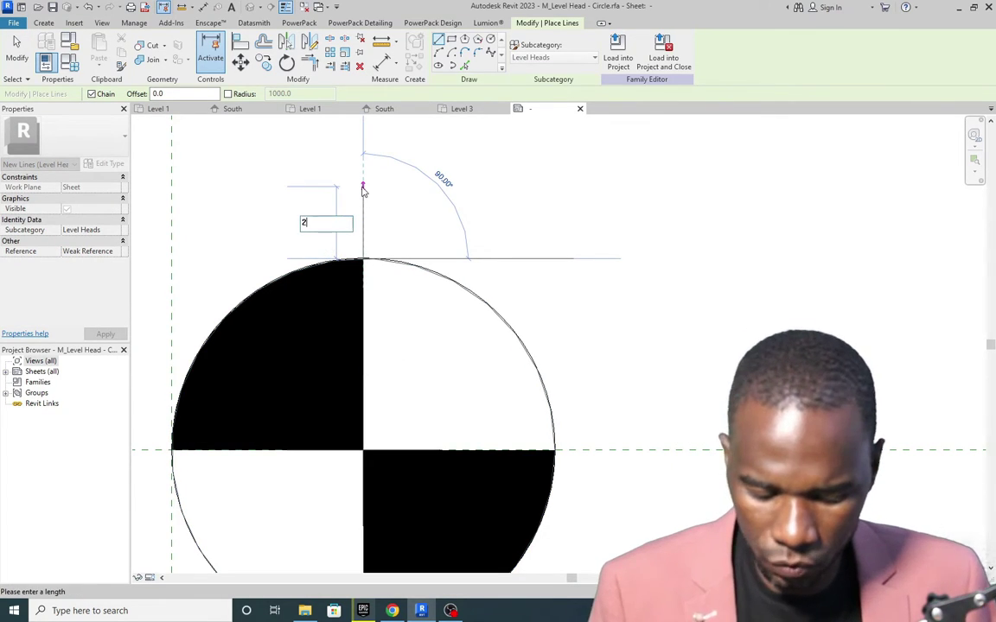
pyautogui.write('.4')
pyautogui.press('Return')
pyautogui.rightClick(460, 166)
pyautogui.click(482, 175)
pyautogui.scroll(-2, 474, 202)
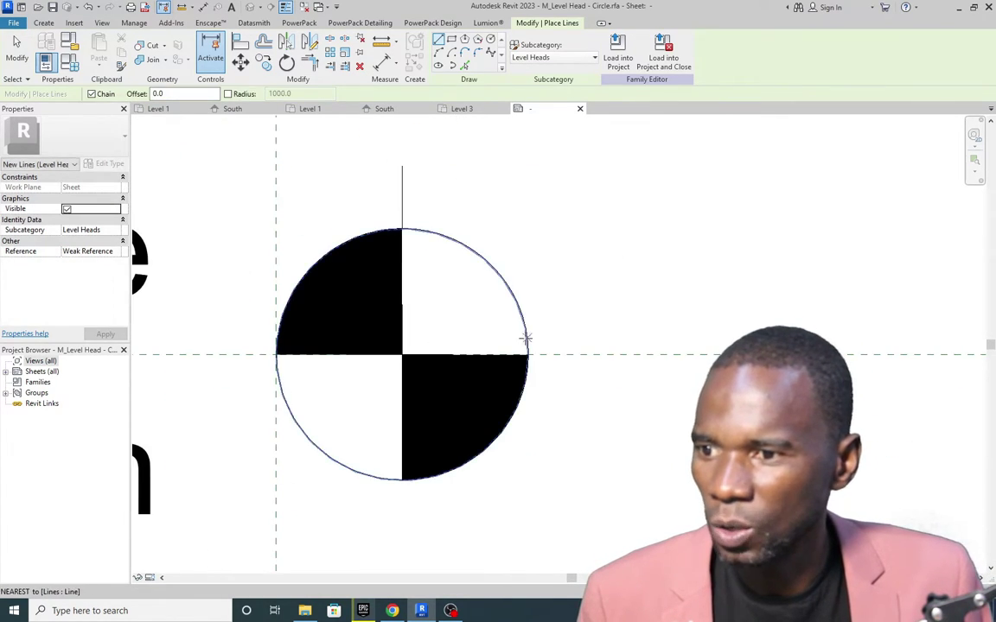
# Draw a 2 mm horizontal line outward from the right quadrant of the level head circle.
pyautogui.click(528, 354)
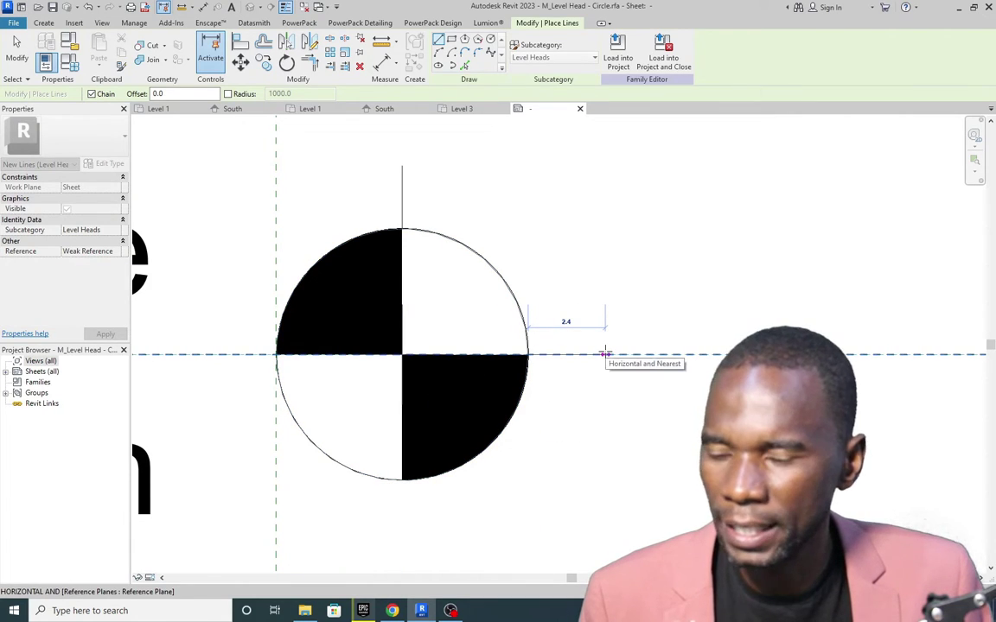
pyautogui.write('.8')
pyautogui.press('Return')
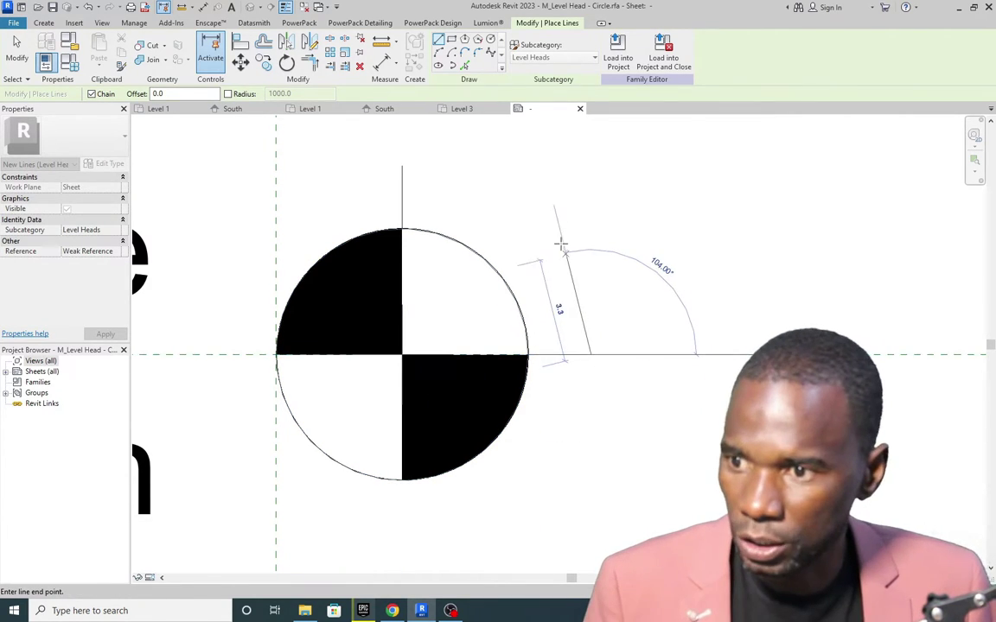
pyautogui.rightClick(550, 216)
pyautogui.click(574, 225)
pyautogui.scroll(-2, 572, 221)
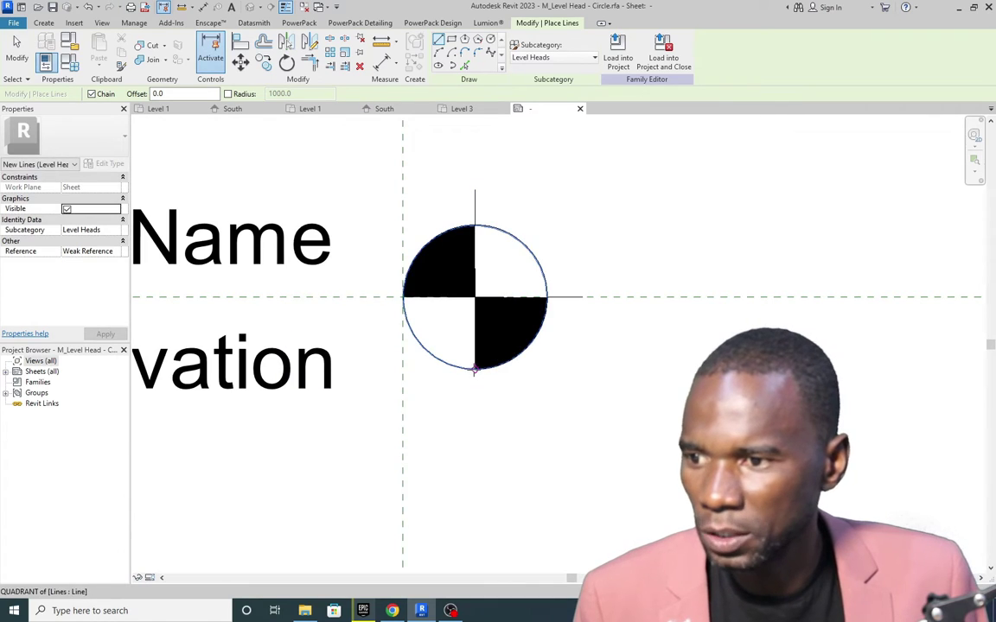
# Draw a 2 mm vertical line downward from the bottom quadrant of the level head circle and finish the line command.
pyautogui.click(474, 370)
pyautogui.write('2')
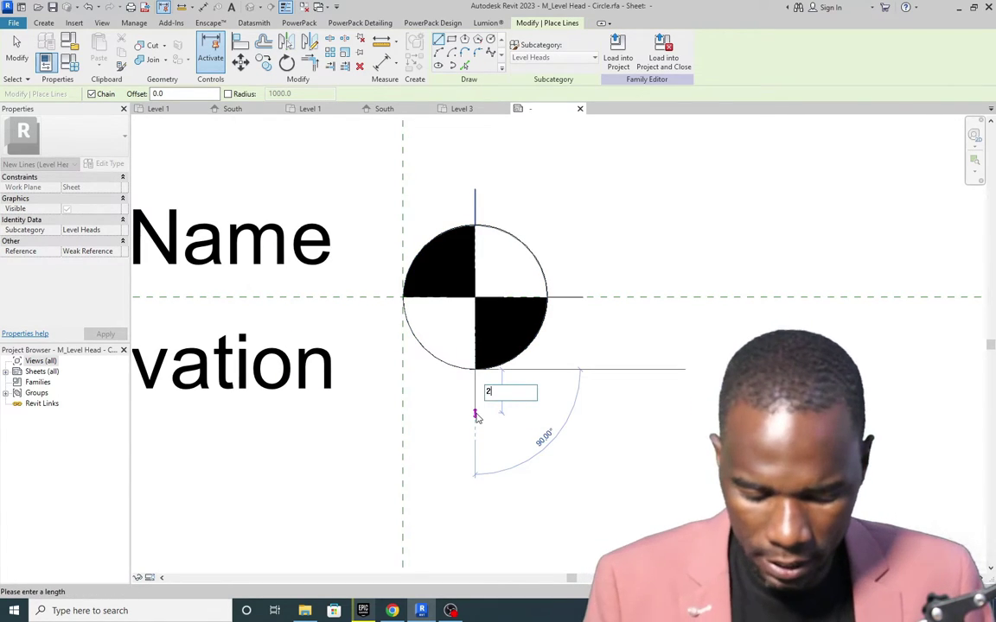
pyautogui.press('Return')
pyautogui.rightClick(540, 194)
pyautogui.click(567, 198)
pyautogui.scroll(-2, 552, 306)
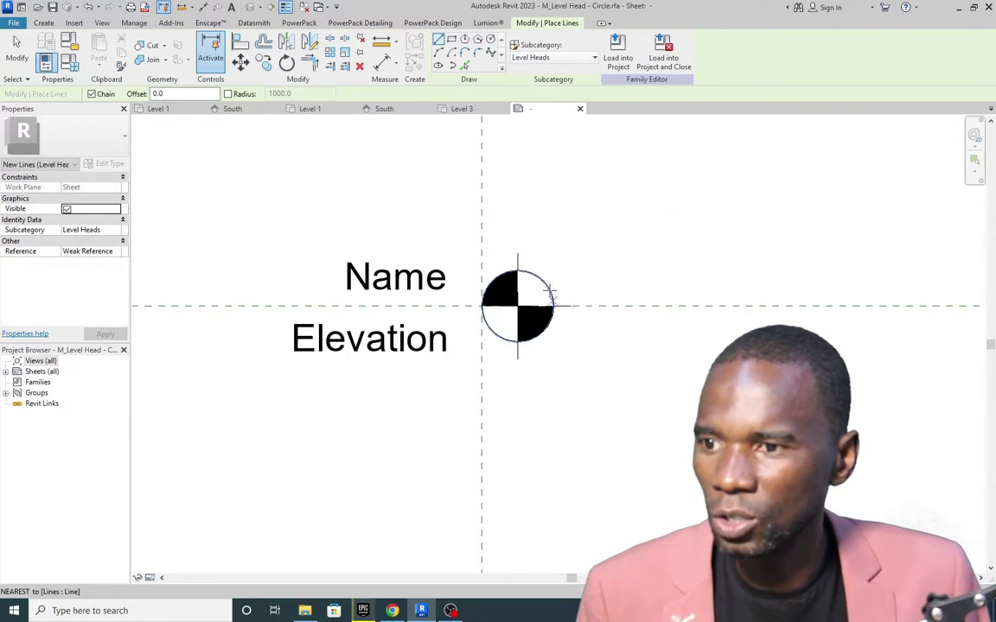
pyautogui.rightClick(525, 202)
pyautogui.click(538, 211)
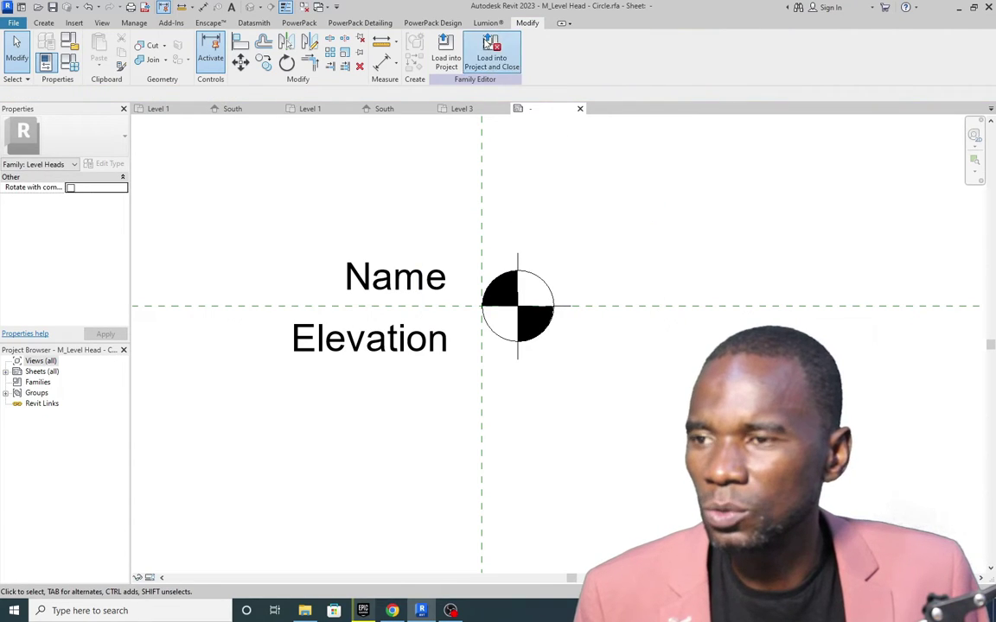
# Load the edited level head family into Project2 only and close the family.
pyautogui.click(490, 48)
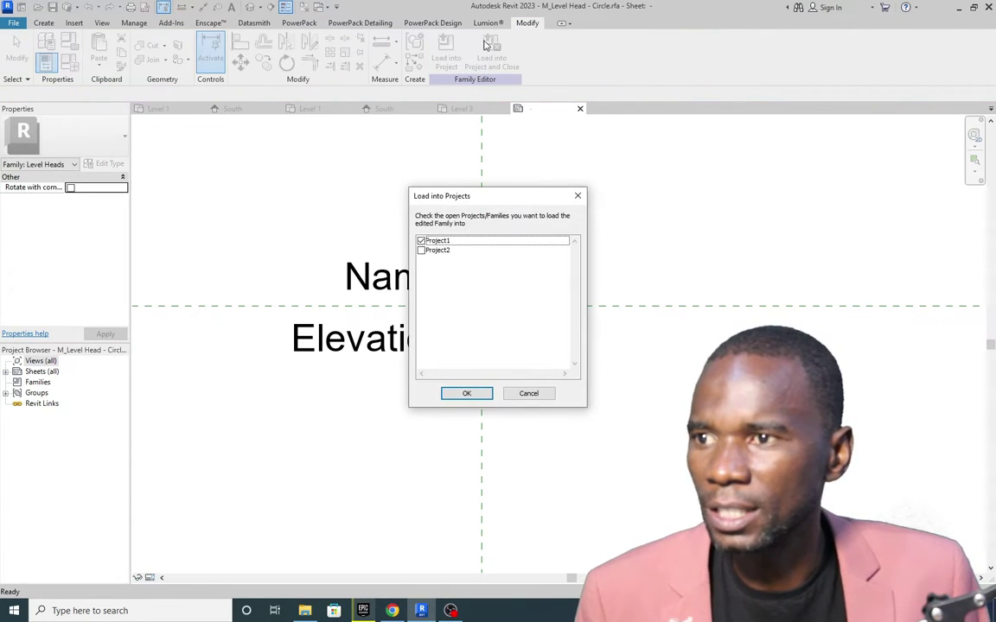
pyautogui.click(421, 250)
pyautogui.click(421, 241)
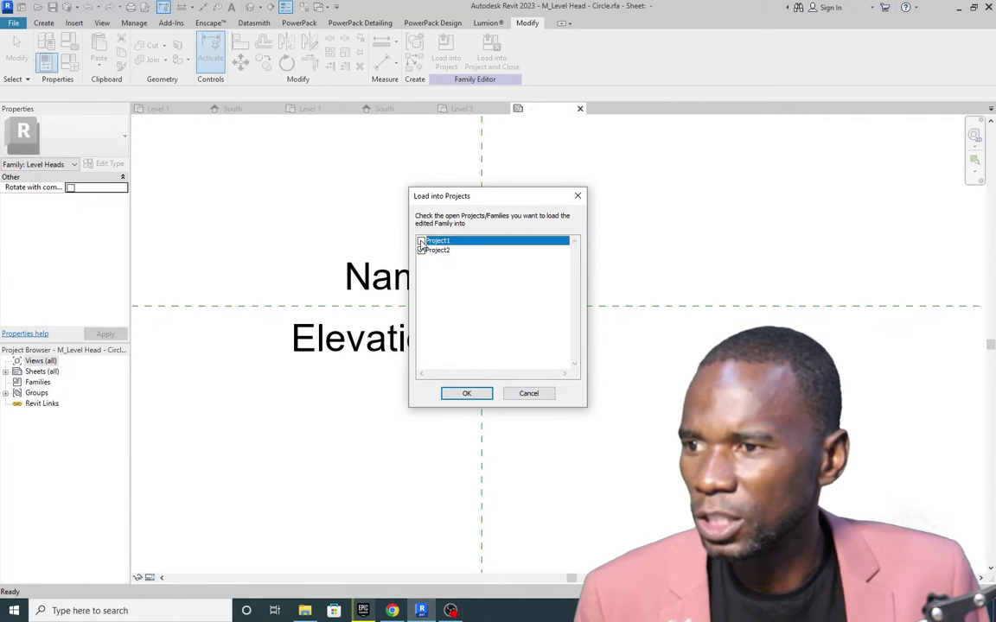
pyautogui.click(467, 395)
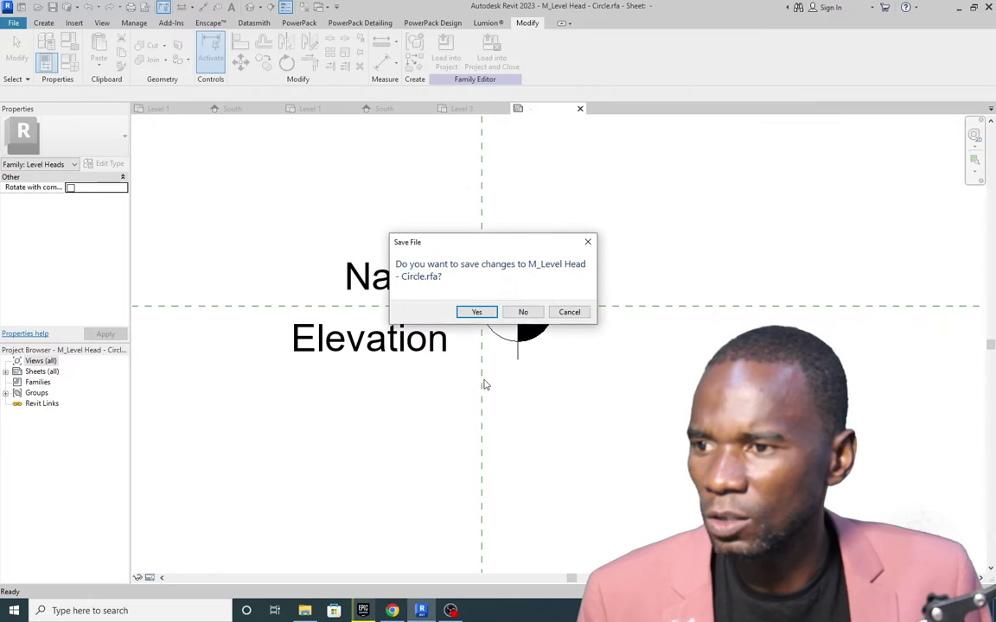
# Save the changed family in the Documents folder under the new name M_Level Head - A.
pyautogui.click(476, 313)
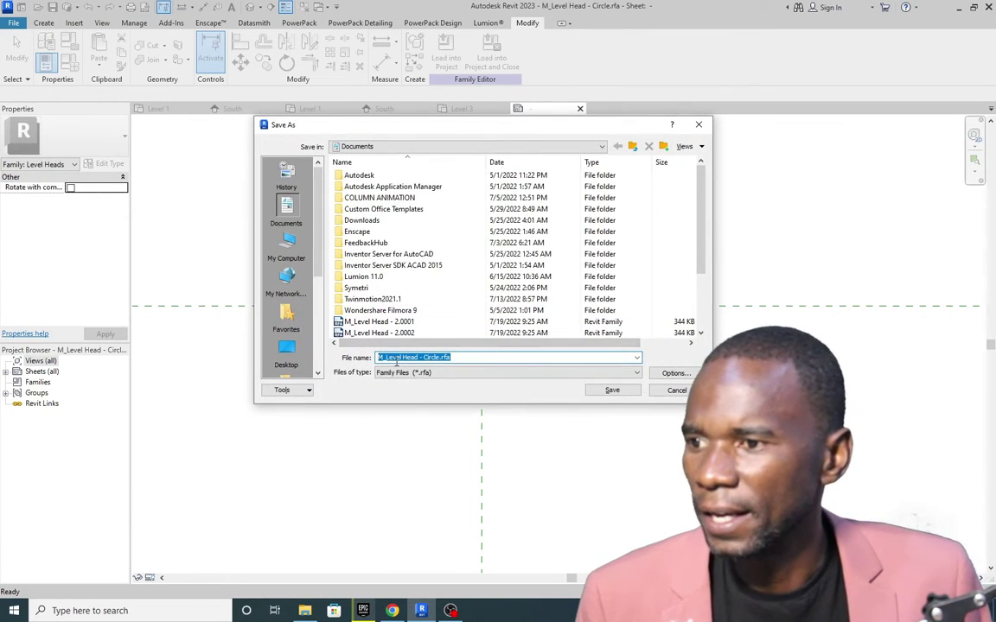
pyautogui.click(458, 357)
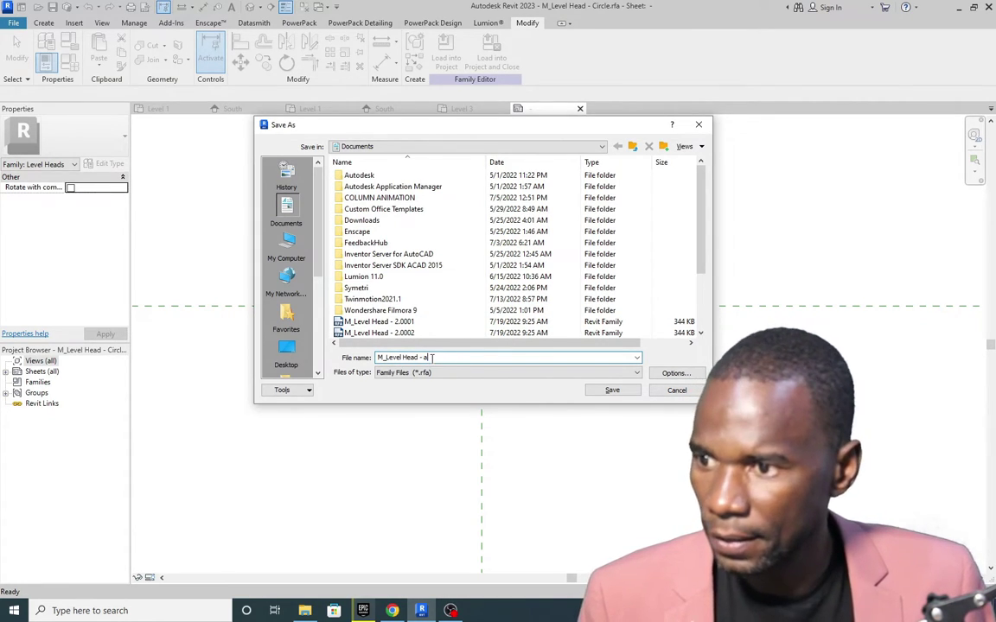
pyautogui.press('BackSpace')
pyautogui.write('A')
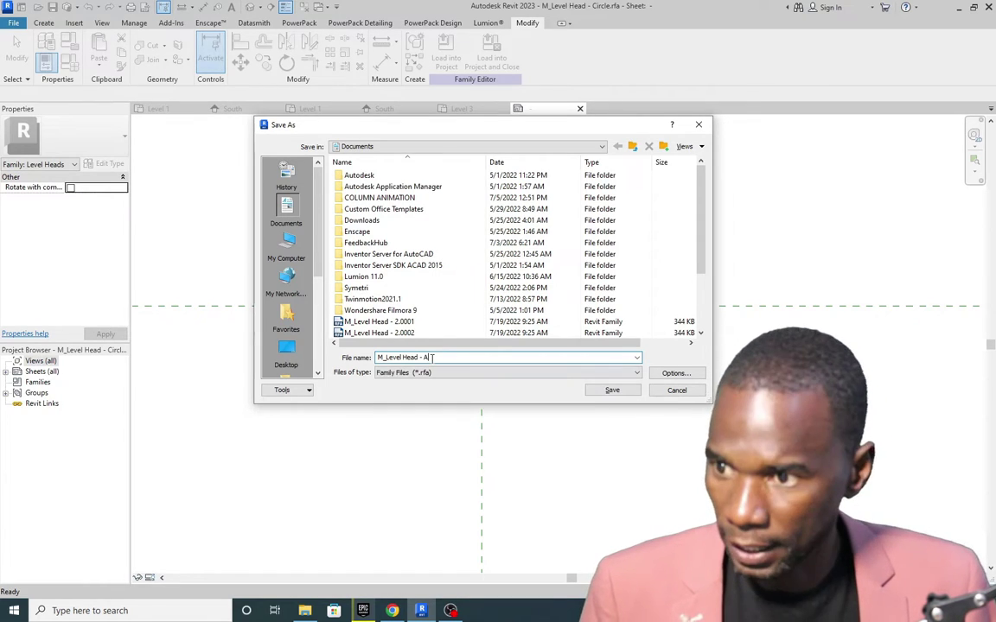
pyautogui.click(611, 391)
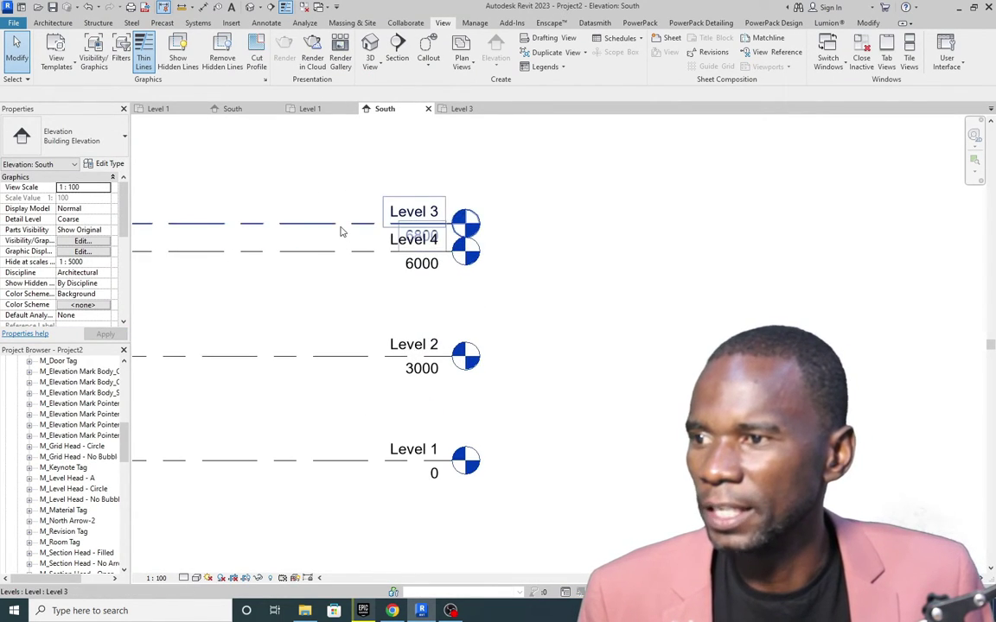
# Set the symbol of the 8mm Head level type to M_Level Head - A, using the Level 3 line.
pyautogui.click(340, 227)
pyautogui.click(107, 164)
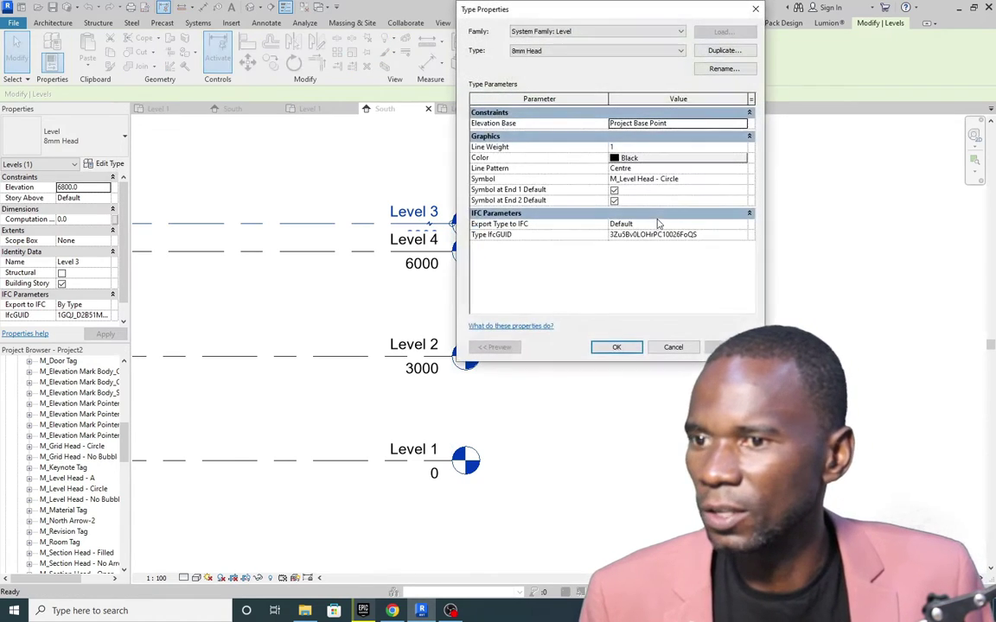
pyautogui.click(728, 179)
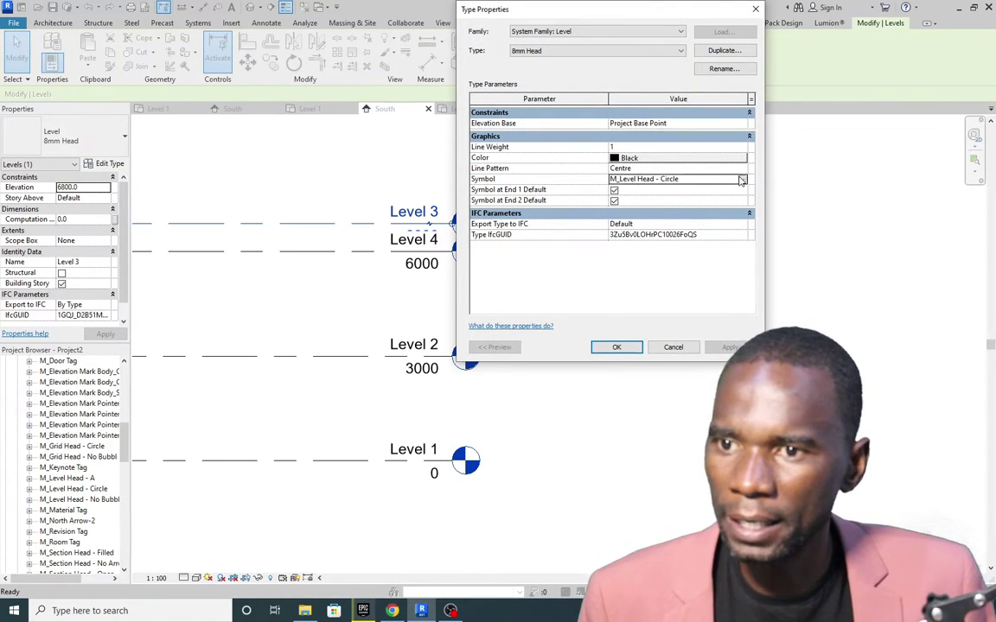
pyautogui.click(741, 179)
pyautogui.click(661, 198)
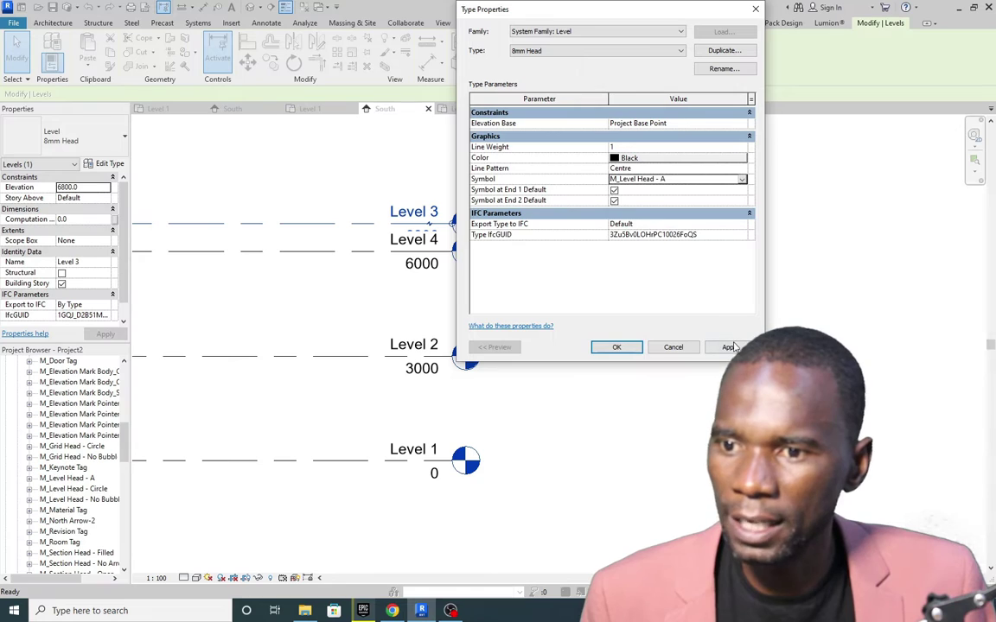
pyautogui.click(617, 347)
pyautogui.click(495, 258)
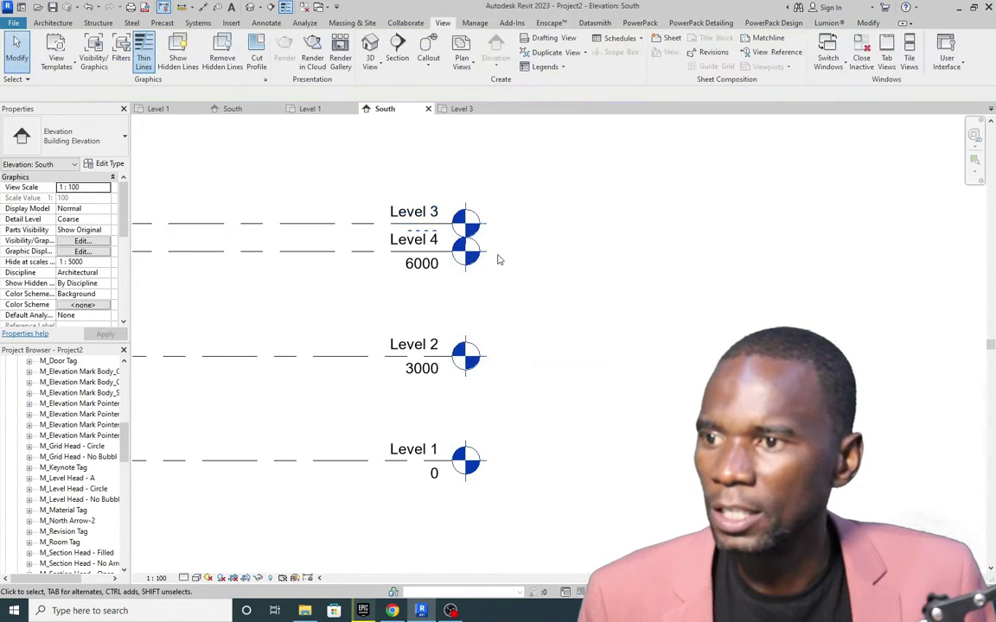
pyautogui.scroll(4, 493, 229)
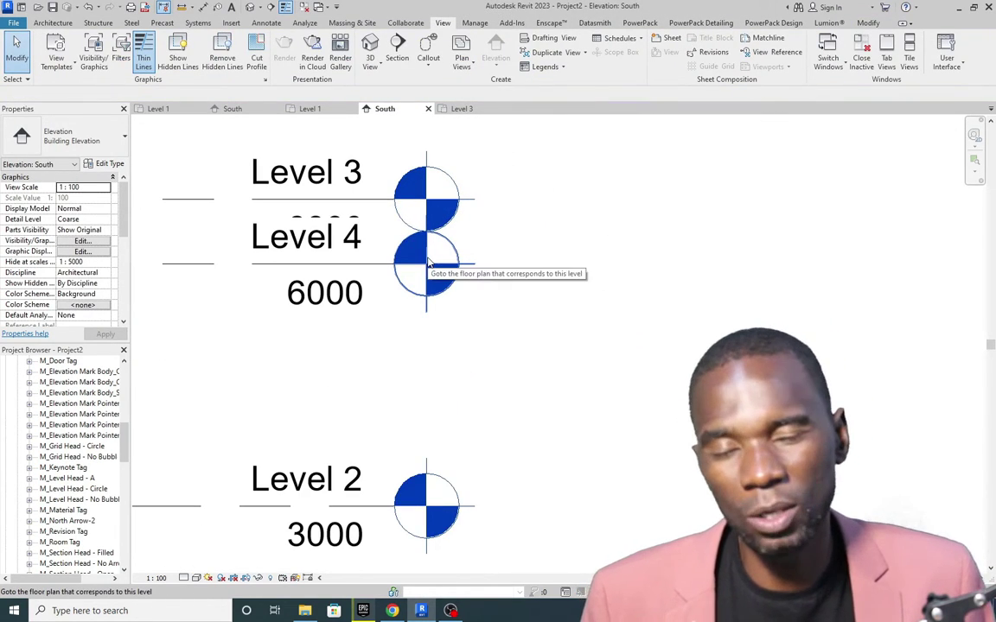
pyautogui.scroll(-3, 428, 263)
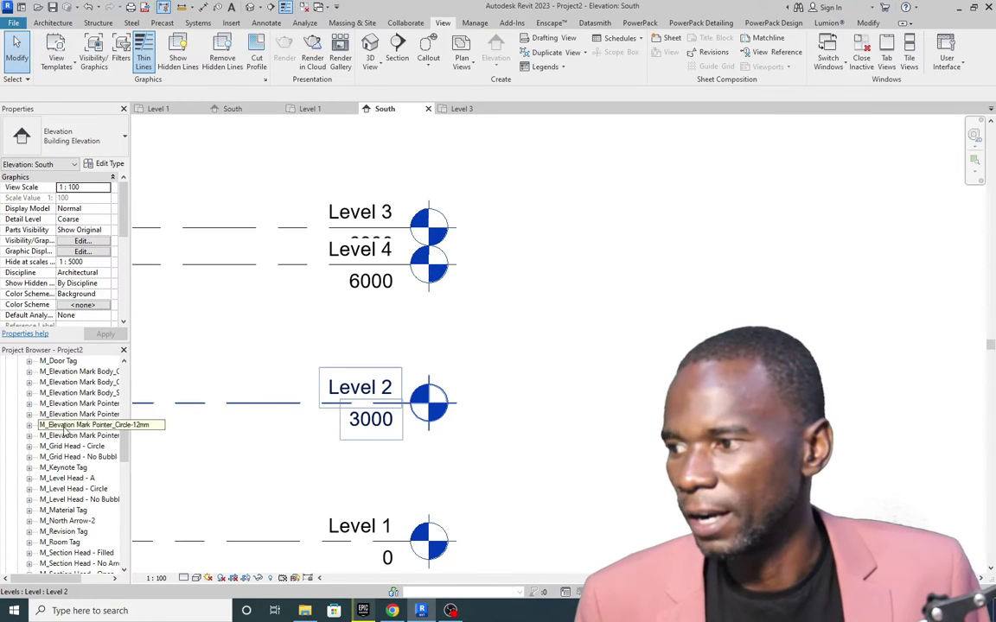
# Find M_Level Head - Circle with a Project Browser search and open the family for editing.
pyautogui.scroll(4, 73, 406)
pyautogui.scroll(2, 74, 406)
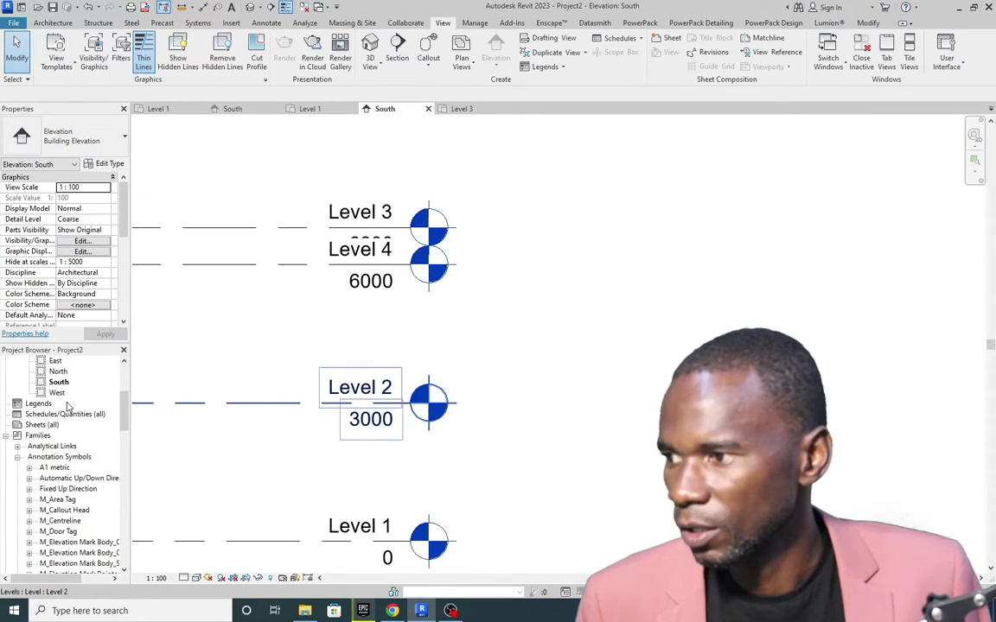
pyautogui.rightClick(58, 372)
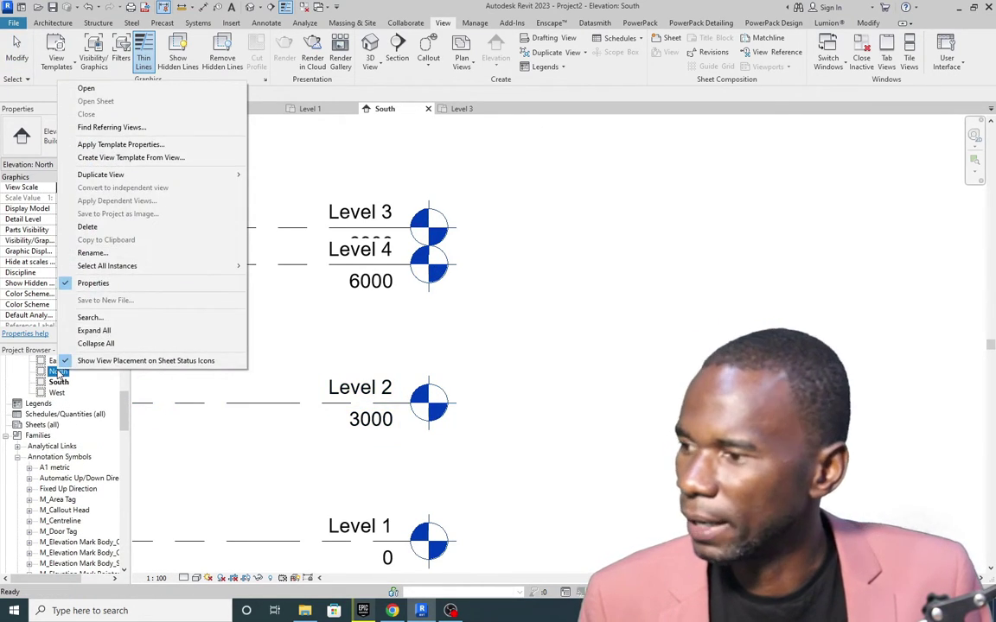
pyautogui.click(97, 318)
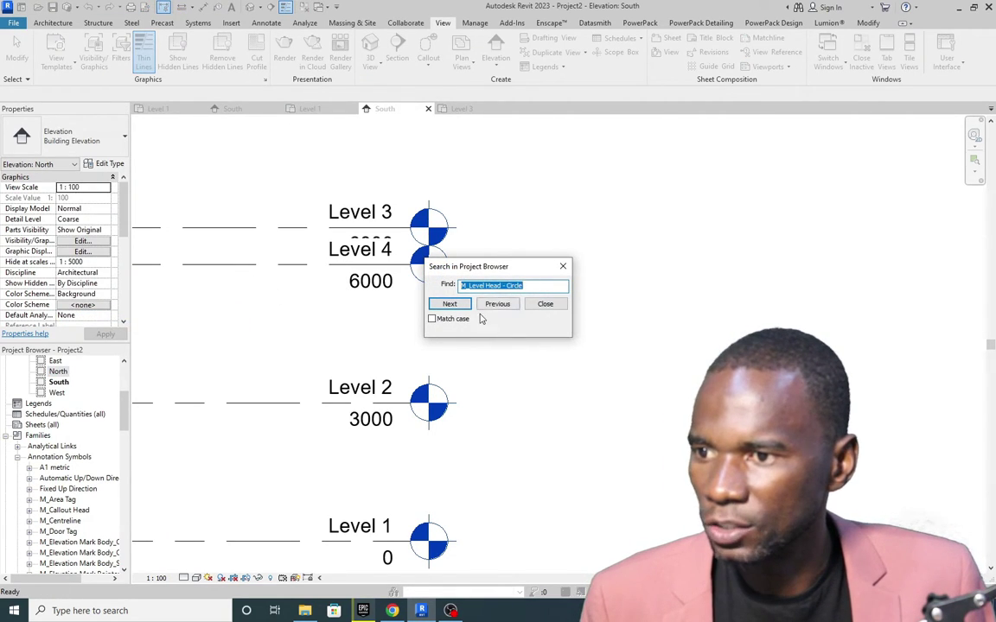
pyautogui.click(447, 305)
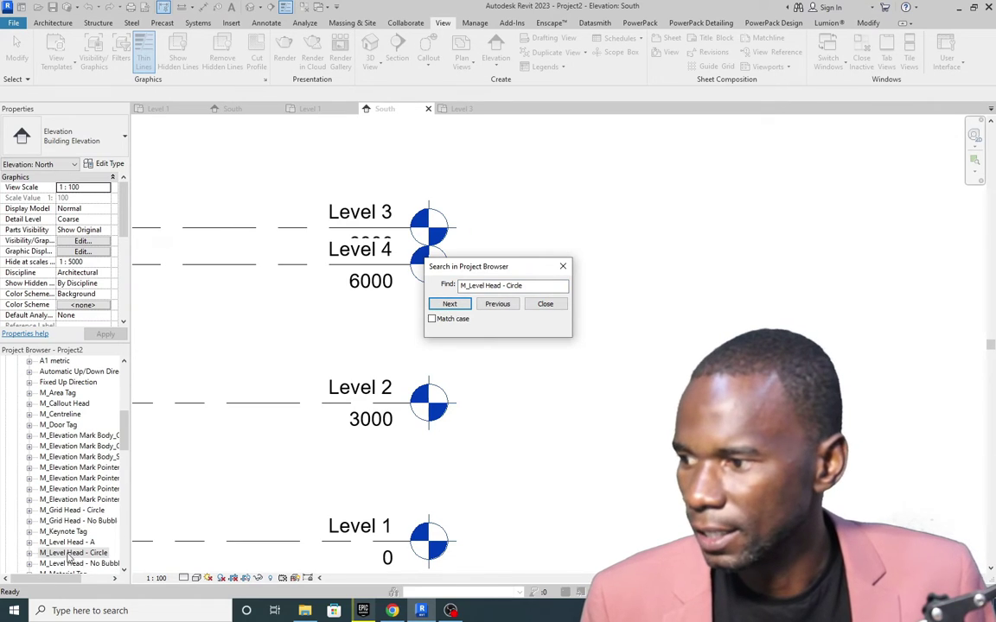
pyautogui.click(563, 267)
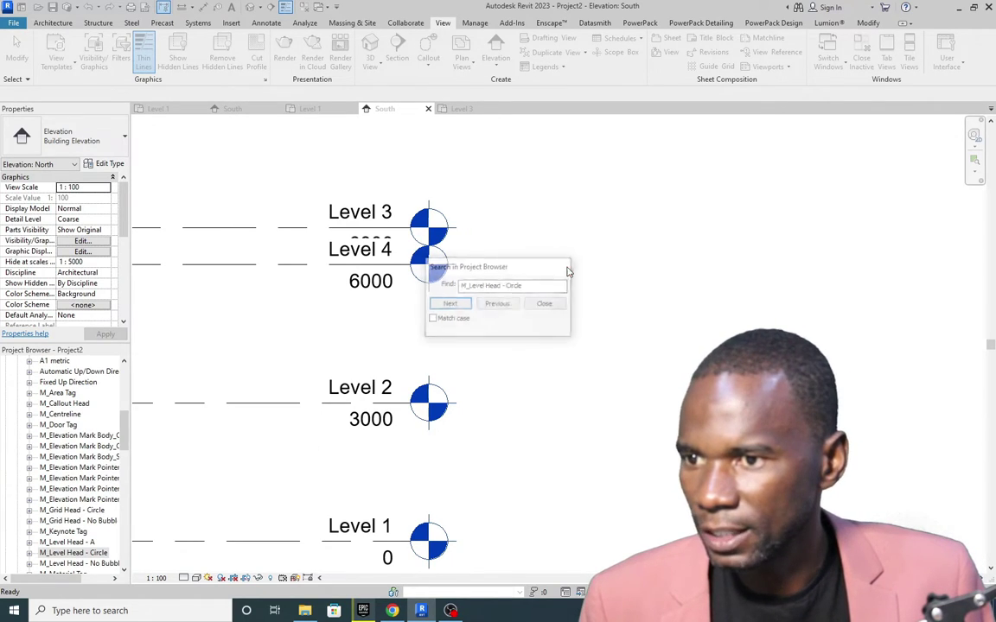
pyautogui.rightClick(86, 553)
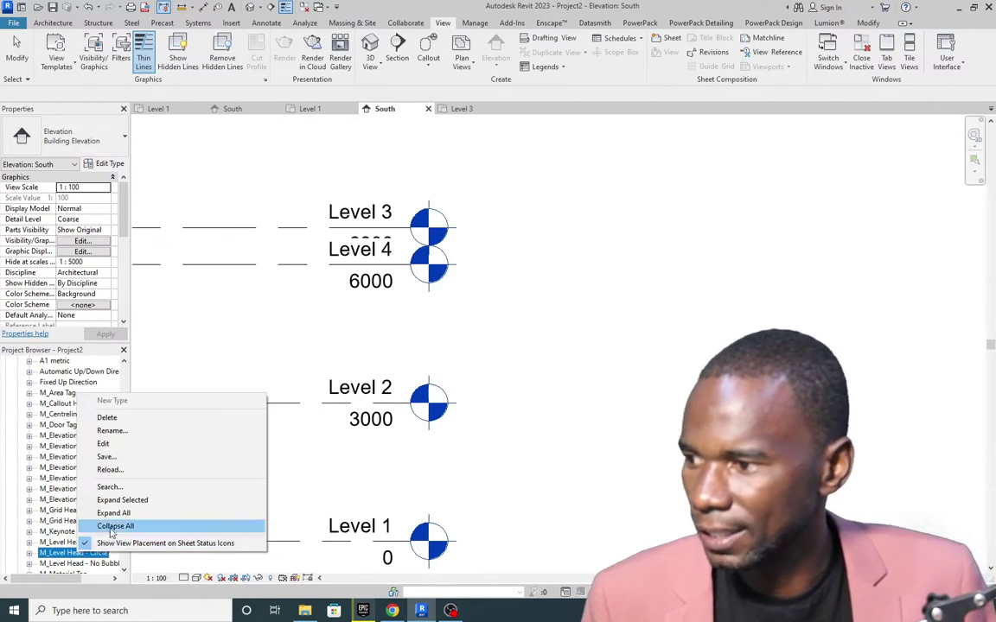
pyautogui.click(103, 443)
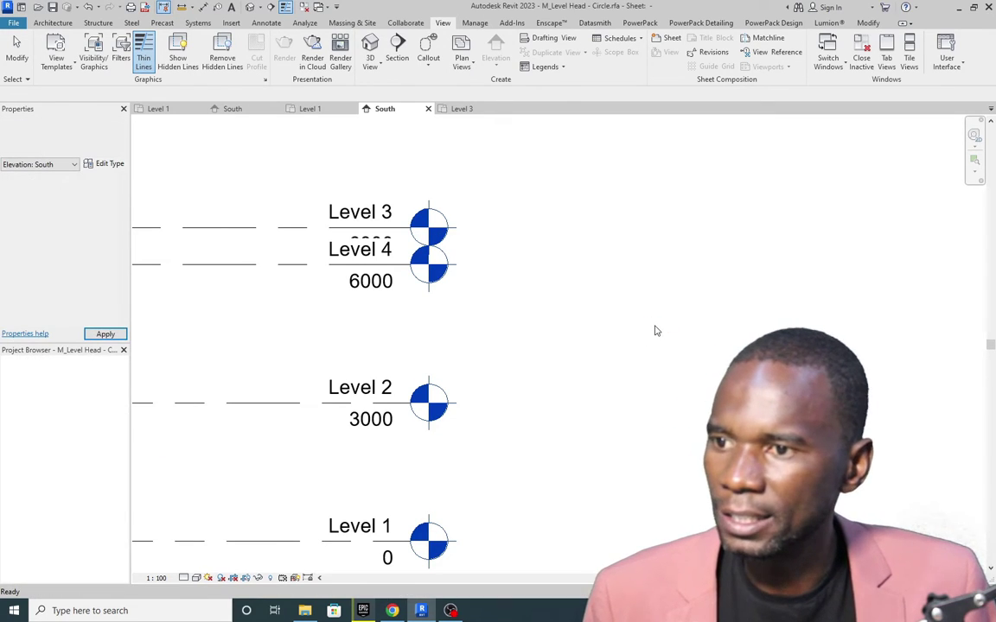
pyautogui.scroll(-5, 326, 295)
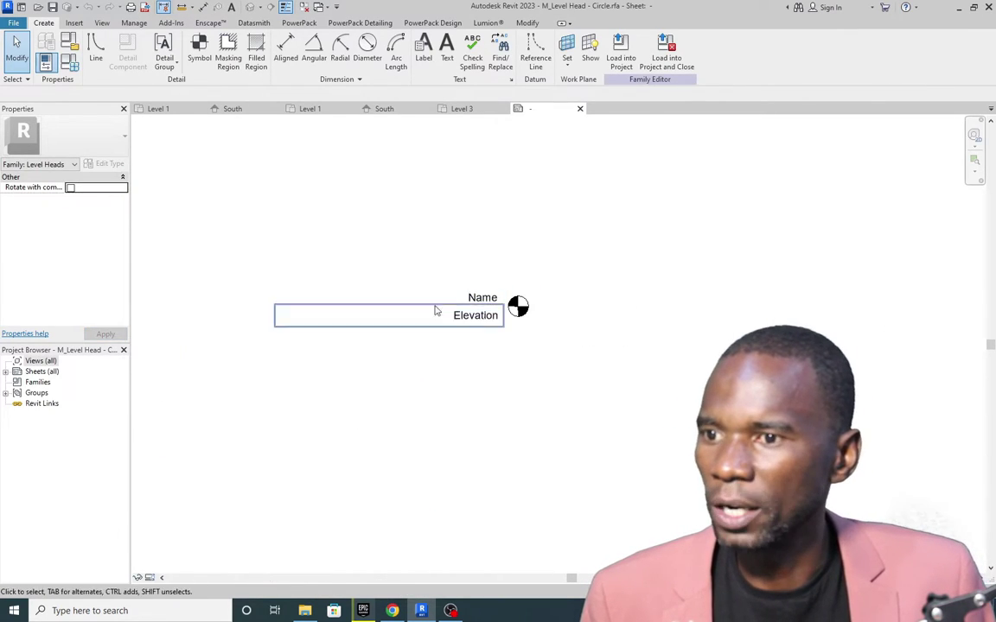
# Make Reference Planes visible in the annotation categories of the reopened family's sheet view.
pyautogui.scroll(3, 518, 316)
pyautogui.press('g')
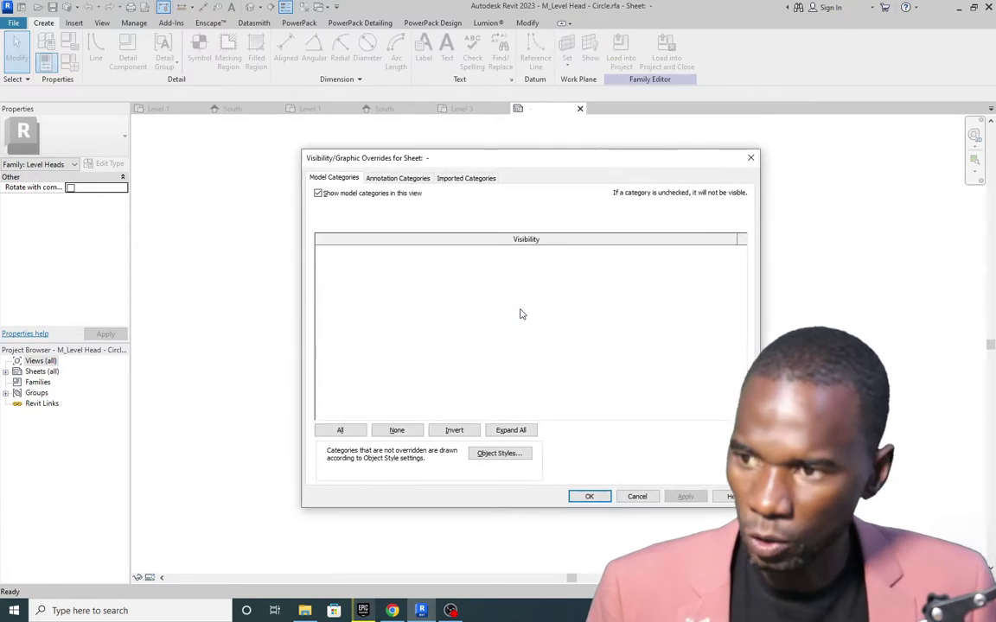
pyautogui.click(387, 179)
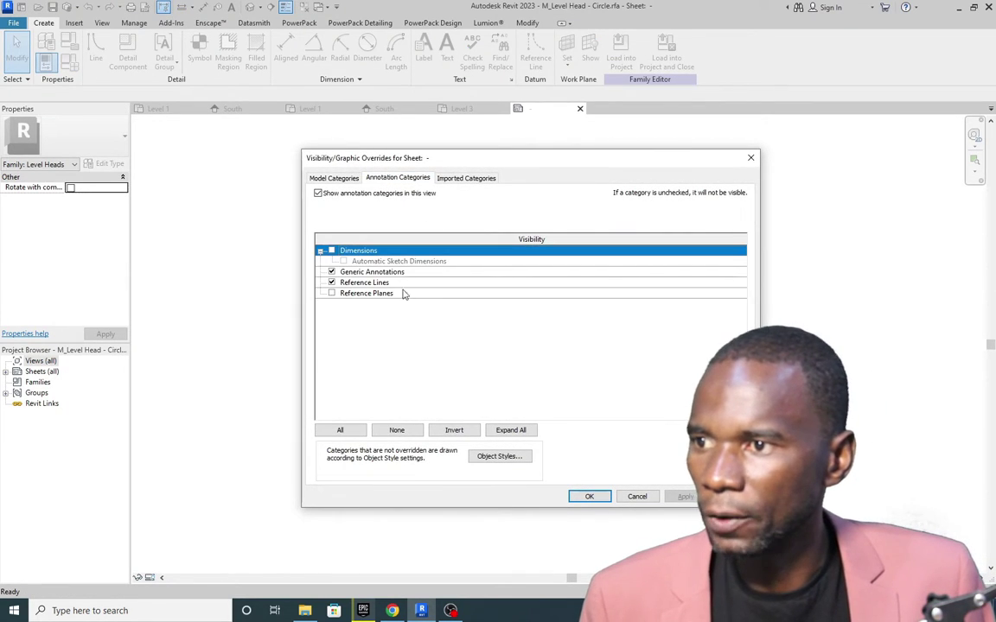
pyautogui.click(331, 294)
pyautogui.click(685, 496)
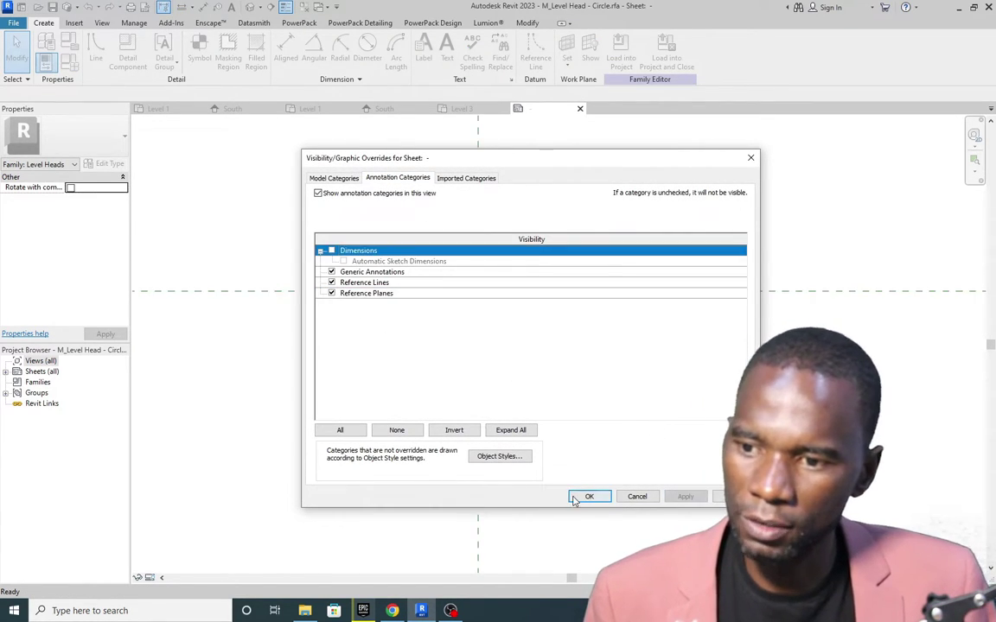
pyautogui.click(585, 497)
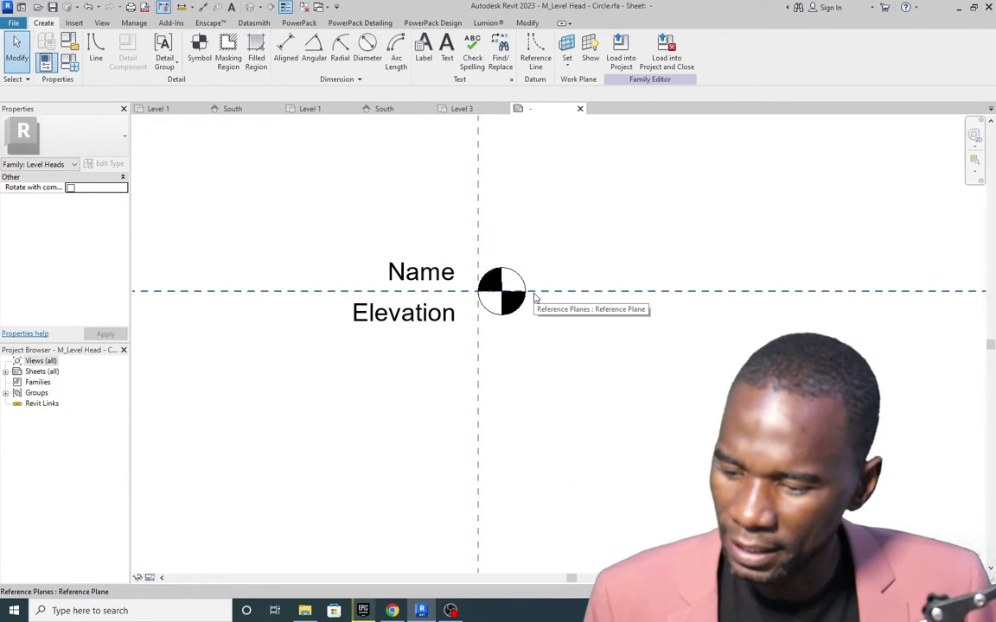
# Draw a triangle of lines with legs about 5 mm, from the reference plane intersection up and across toward the Name label.
pyautogui.scroll(1, 509, 279)
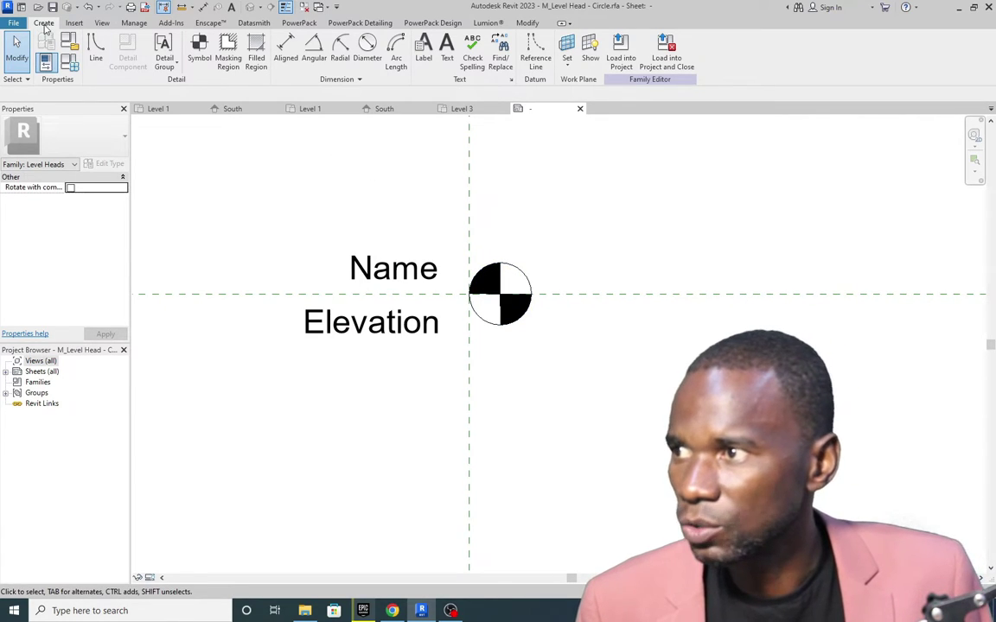
pyautogui.click(95, 50)
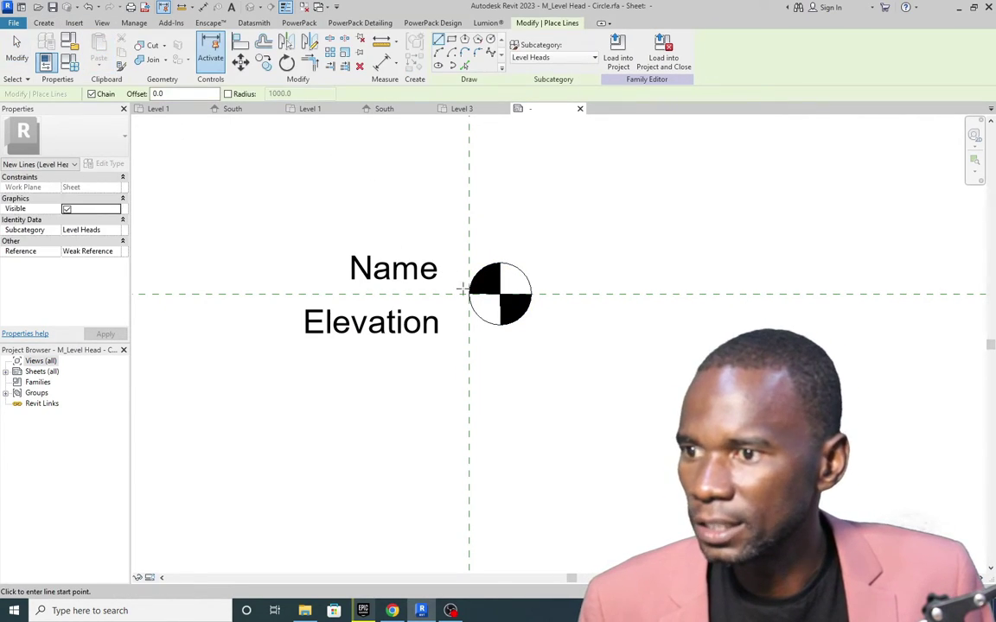
pyautogui.click(469, 294)
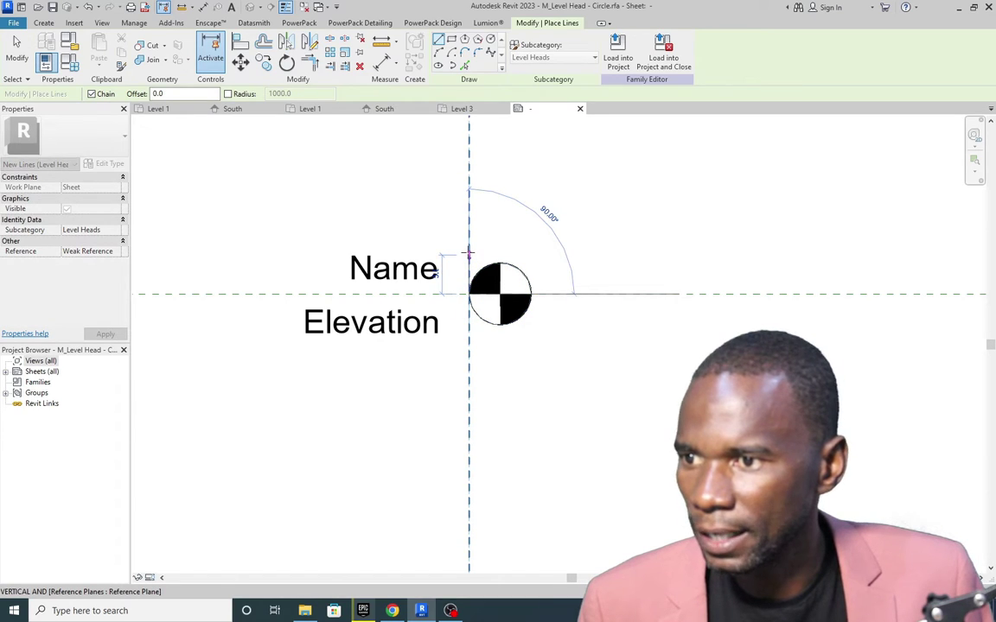
pyautogui.click(469, 254)
pyautogui.click(429, 254)
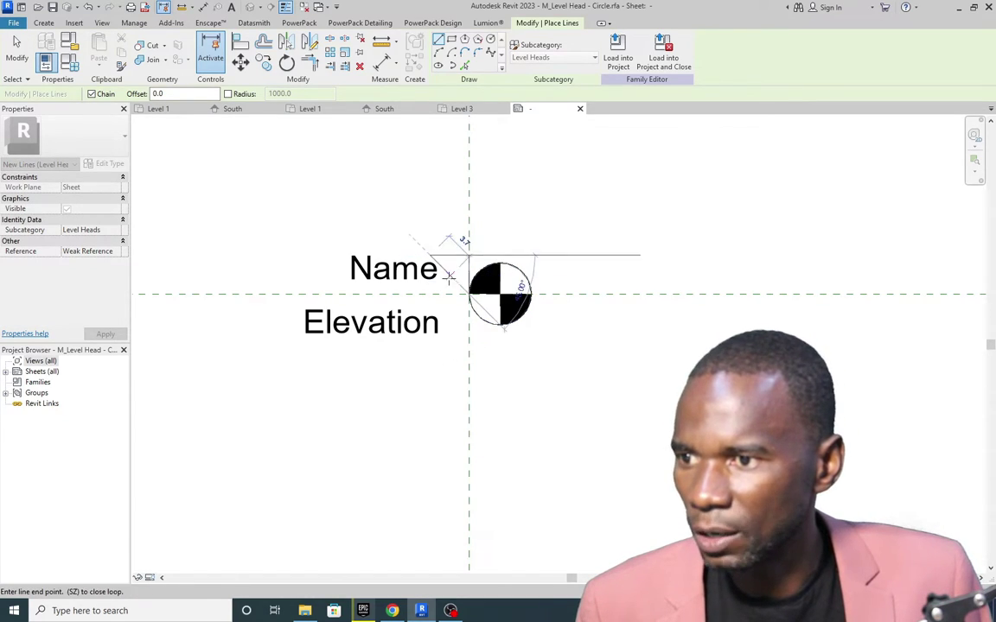
pyautogui.click(468, 294)
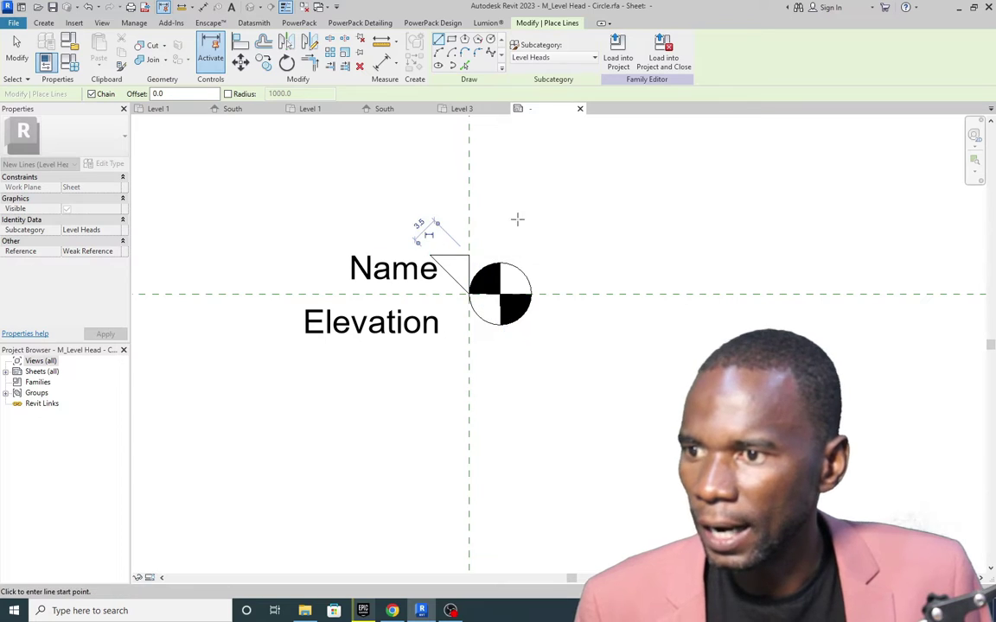
pyautogui.click(15, 50)
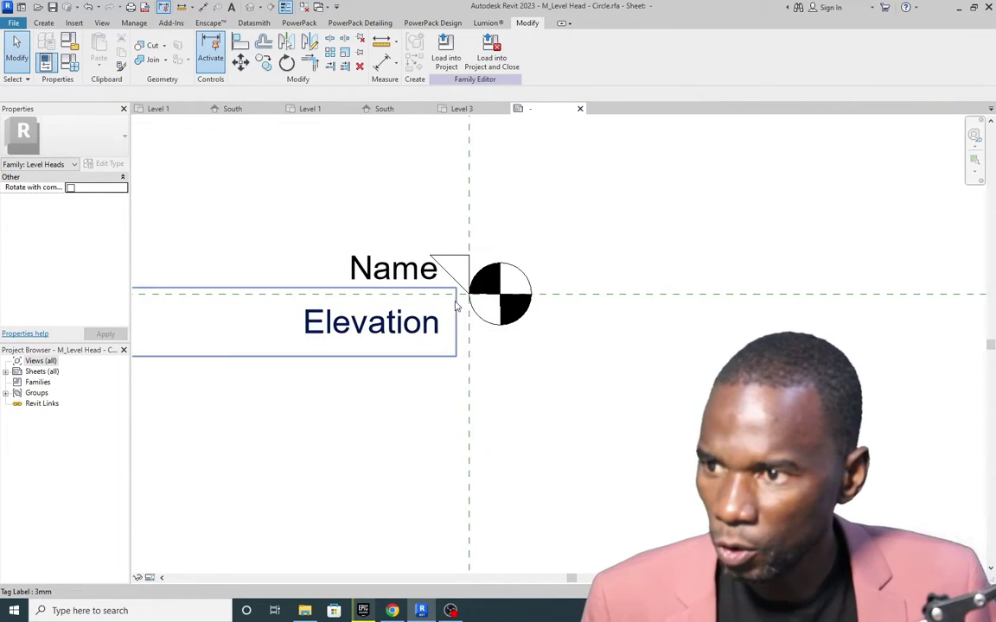
# Extend the triangle's top line about 9.3 mm beyond the vertical reference plane and lengthen its vertical line upward to about 10 mm.
pyautogui.scroll(2, 454, 281)
pyautogui.click(474, 247)
pyautogui.moveTo(477, 243); pyautogui.dragTo(585, 240)
pyautogui.click(515, 218)
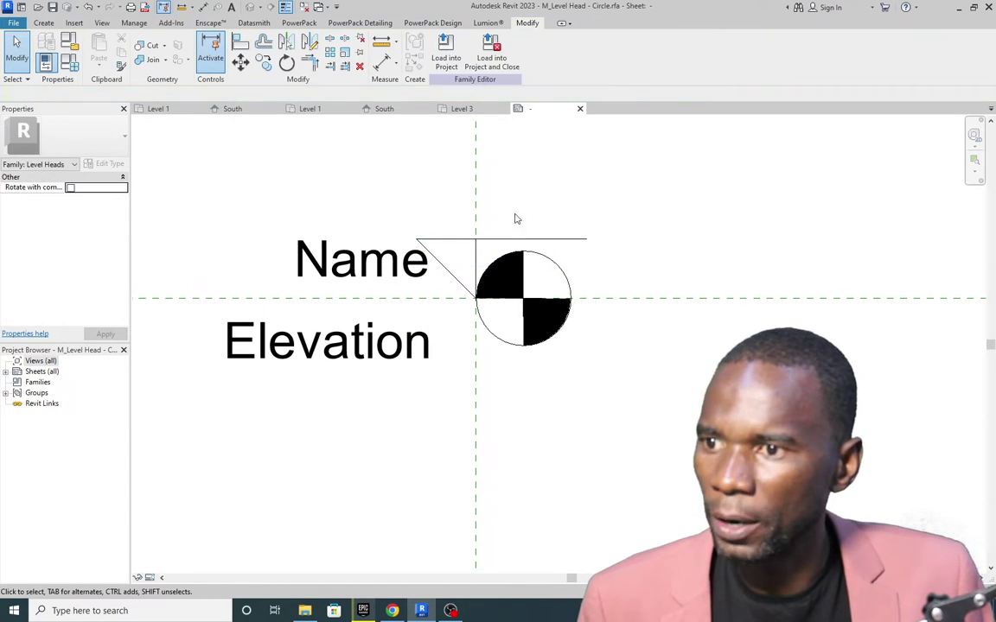
pyautogui.click(473, 240)
pyautogui.moveTo(474, 240); pyautogui.dragTo(500, 218)
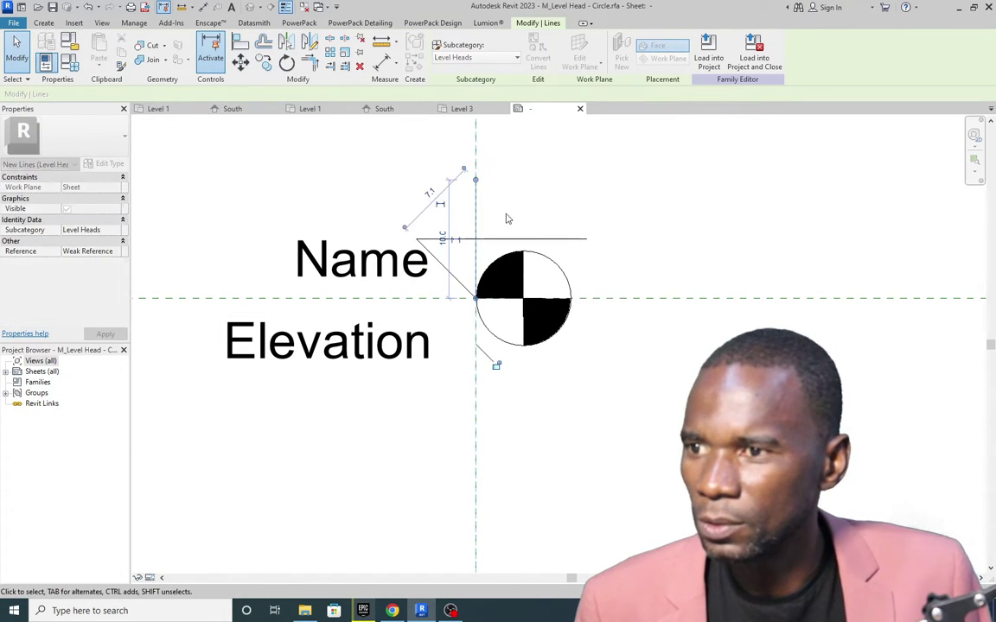
pyautogui.press('Escape')
pyautogui.press('Escape')
pyautogui.scroll(-1, 524, 251)
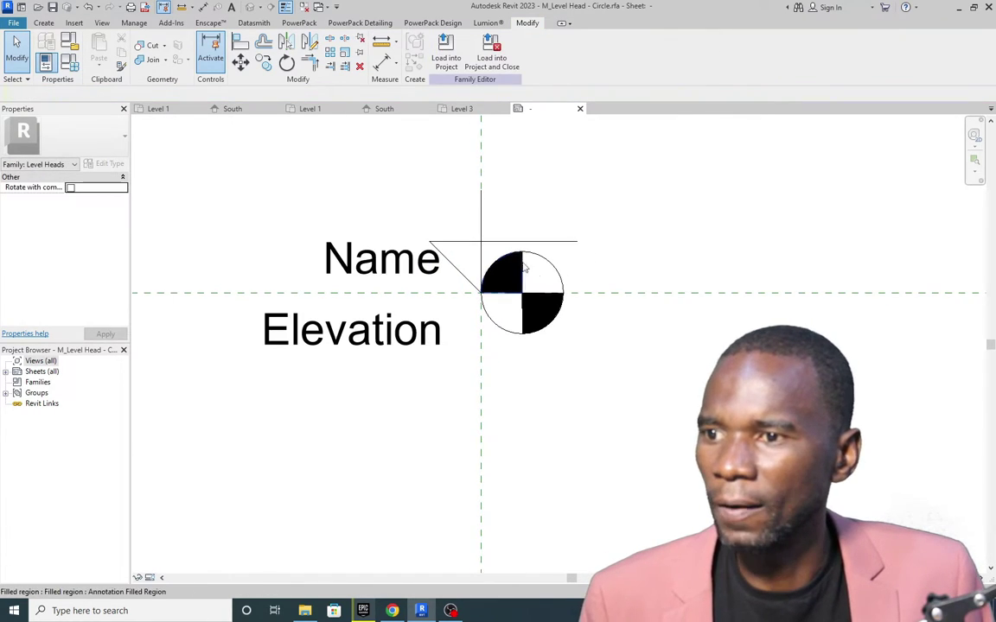
# Delete the original level head circle and its two solid black quarter-circle filled regions.
pyautogui.click(556, 325)
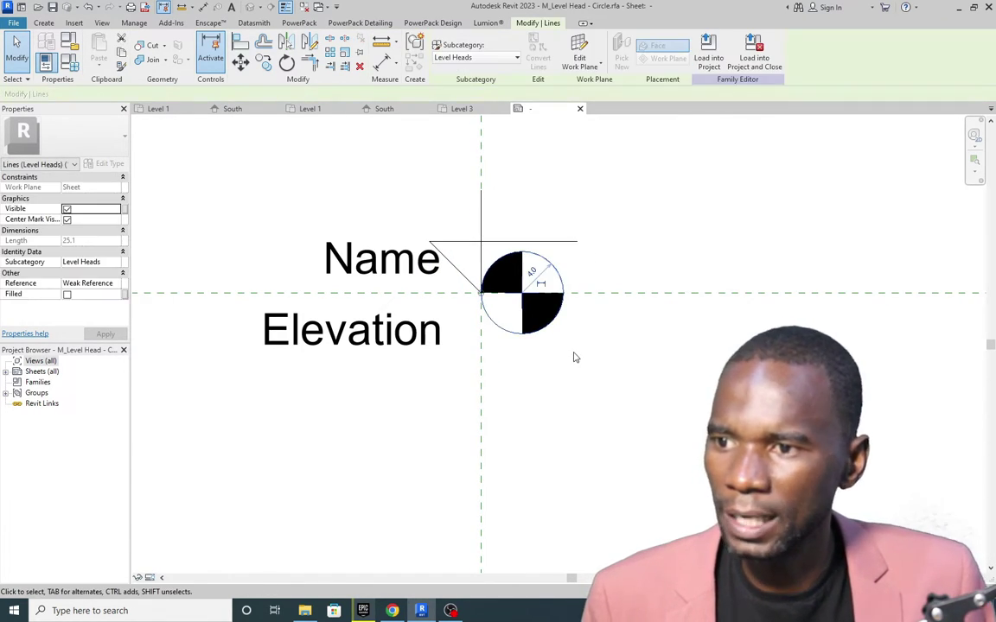
pyautogui.click(360, 68)
pyautogui.click(542, 318)
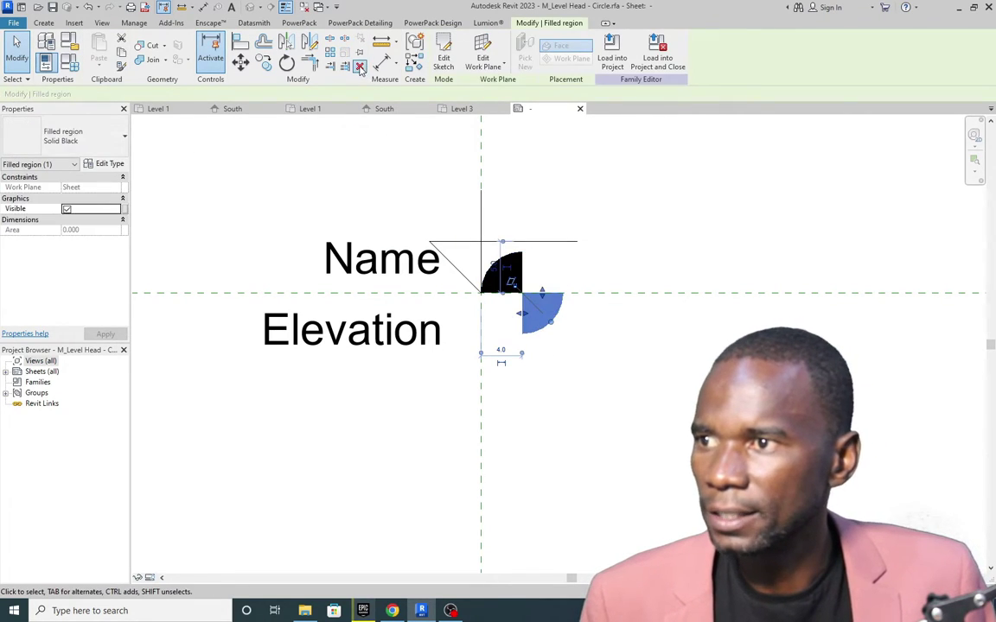
pyautogui.click(360, 68)
pyautogui.click(469, 211)
pyautogui.press('Delete')
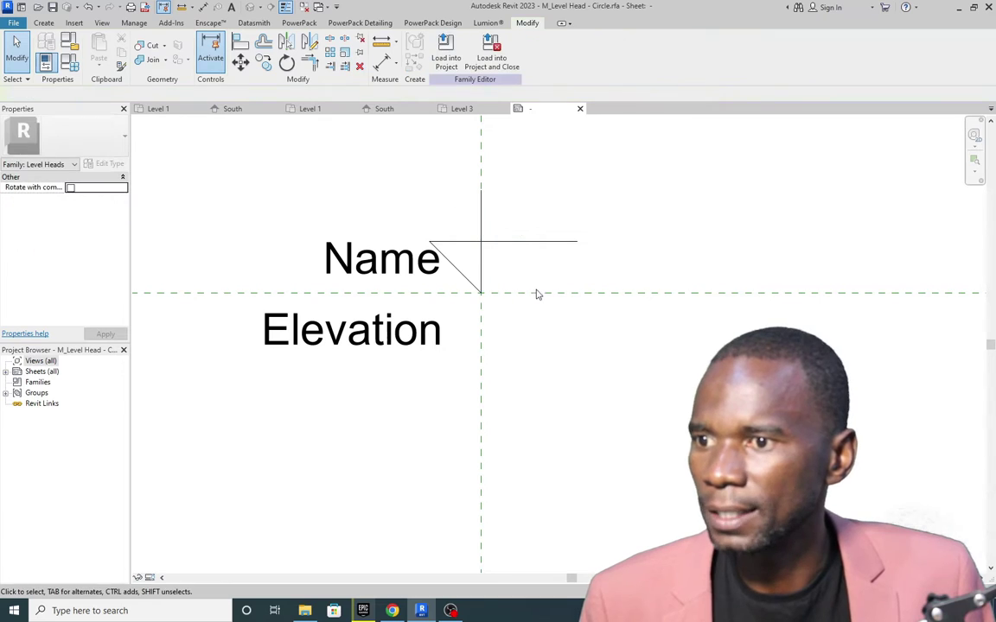
pyautogui.scroll(1, 489, 285)
pyautogui.scroll(-3, 445, 294)
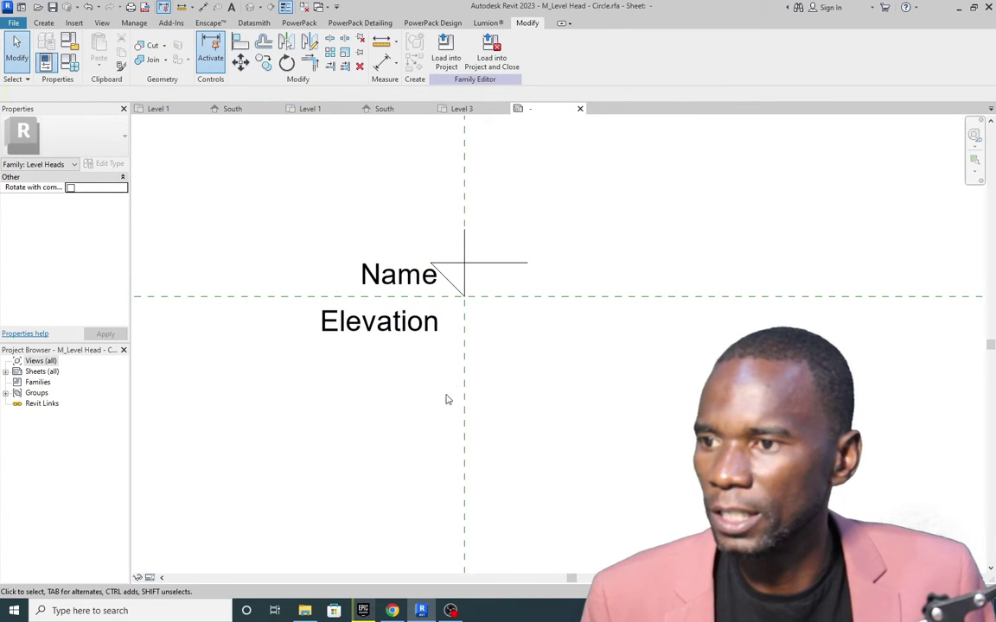
# Narrow the Name label's box and place it above the horizontal line, just right of the vertical reference plane.
pyautogui.click(387, 285)
pyautogui.scroll(-1, 406, 363)
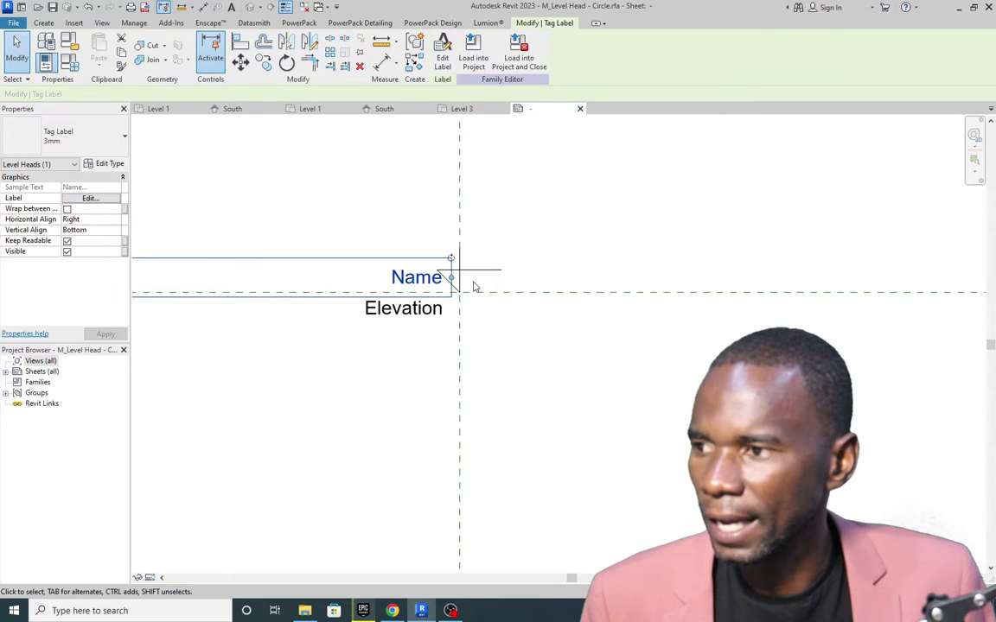
pyautogui.scroll(-2, 471, 286)
pyautogui.scroll(1, 462, 314)
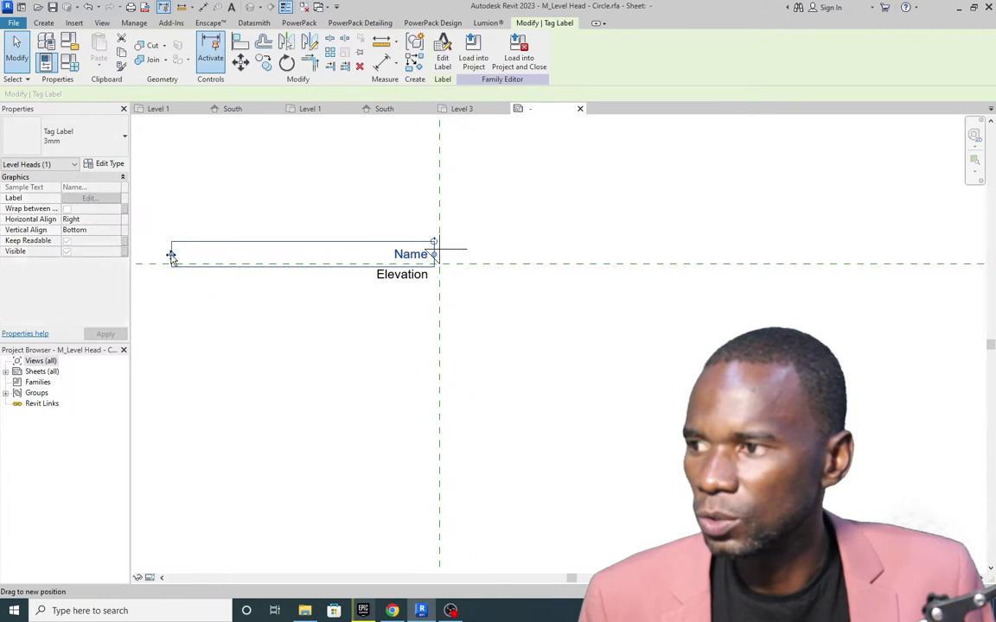
pyautogui.moveTo(392, 253); pyautogui.dragTo(444, 212)
pyautogui.scroll(1, 485, 291)
pyautogui.click(361, 236)
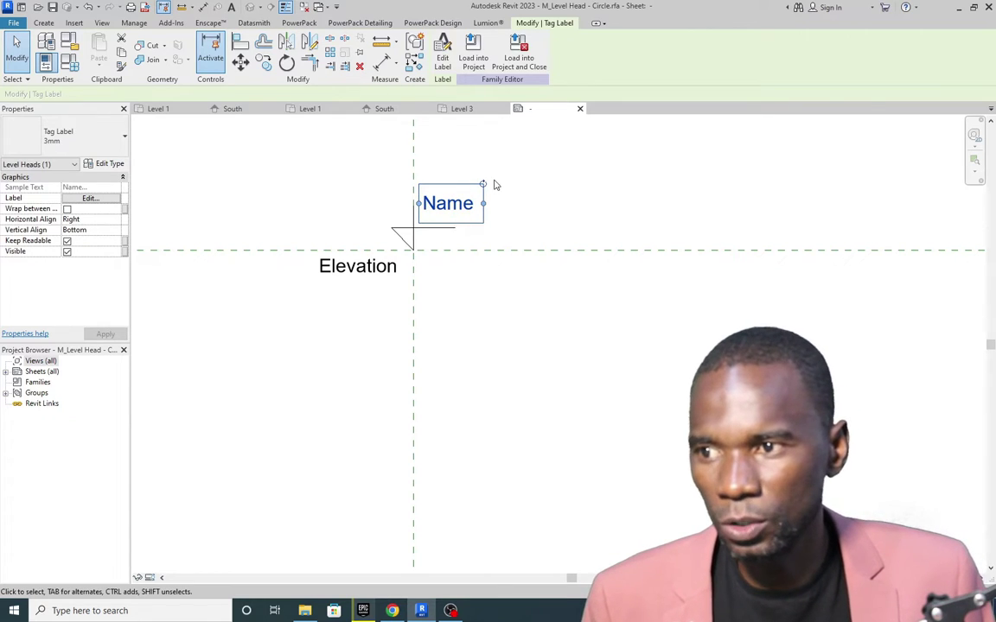
# Widen the Name label's box to the right and set its horizontal alignment to Left.
pyautogui.moveTo(484, 204); pyautogui.dragTo(759, 204)
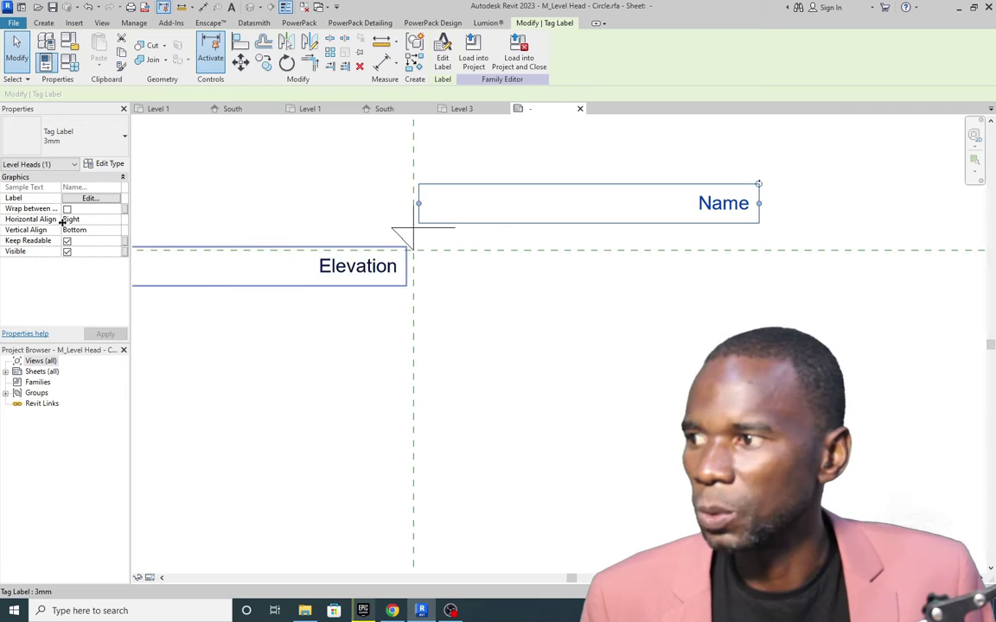
pyautogui.click(115, 219)
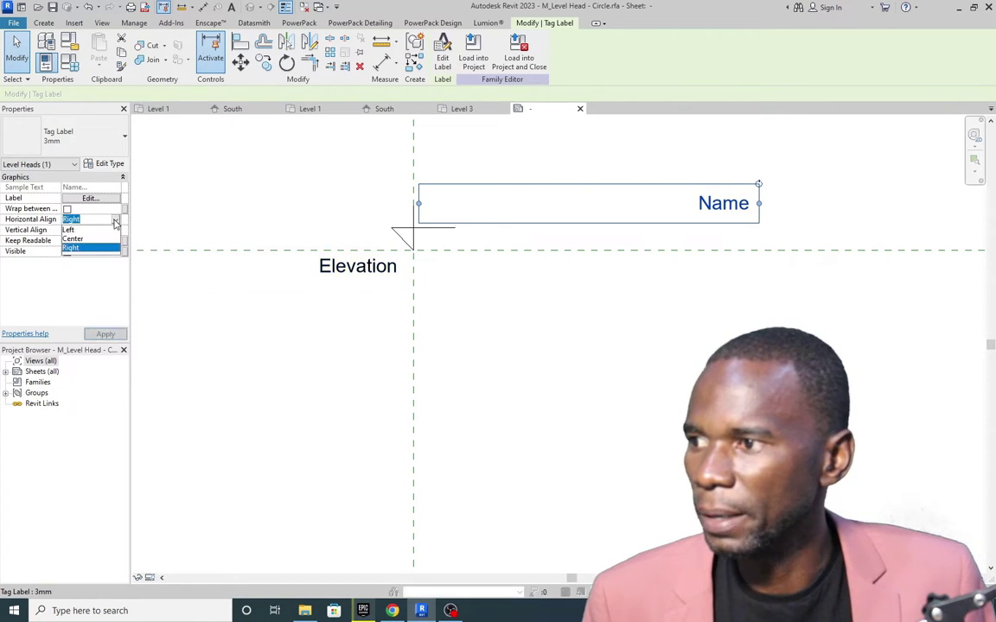
pyautogui.click(69, 229)
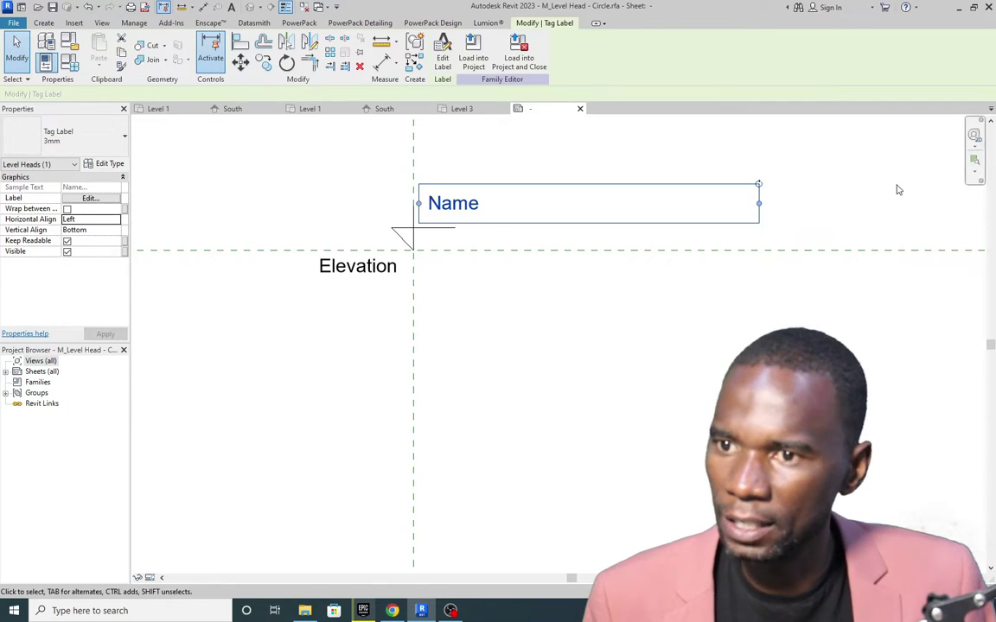
pyautogui.click(841, 180)
# Narrow the Elevation label's box and move it right of the vertical reference plane, directly below the horizontal line.
pyautogui.click(341, 269)
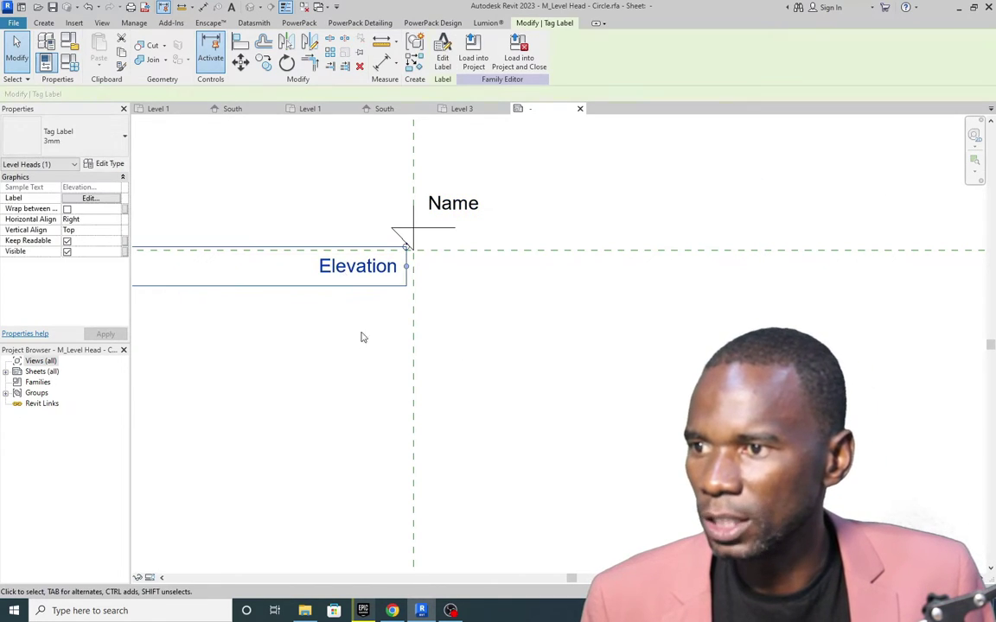
pyautogui.scroll(-2, 493, 274)
pyautogui.scroll(-3, 322, 267)
pyautogui.scroll(2, 372, 272)
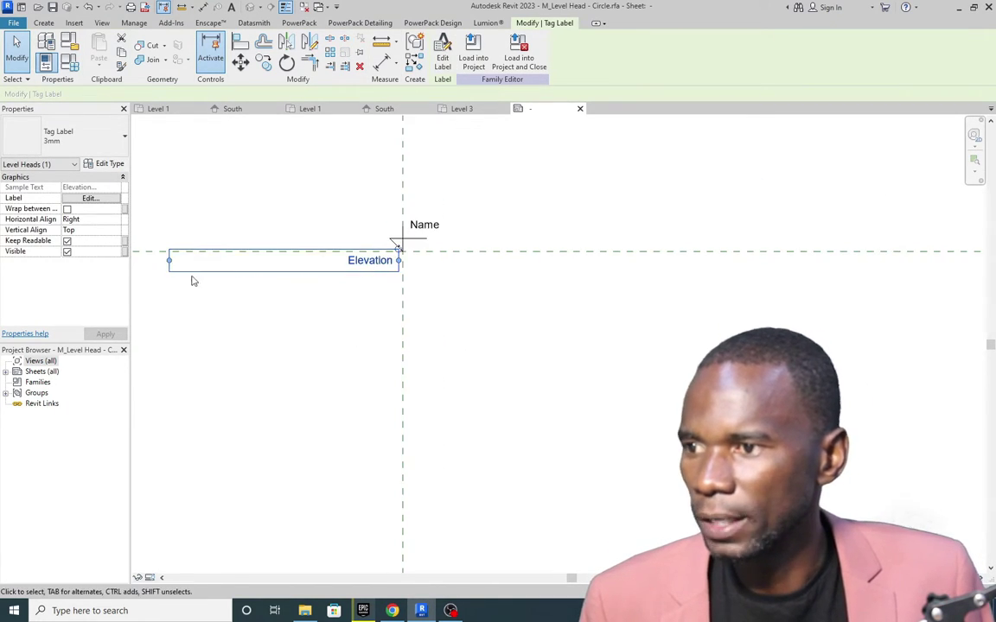
pyautogui.moveTo(171, 269); pyautogui.dragTo(430, 260)
pyautogui.scroll(3, 451, 257)
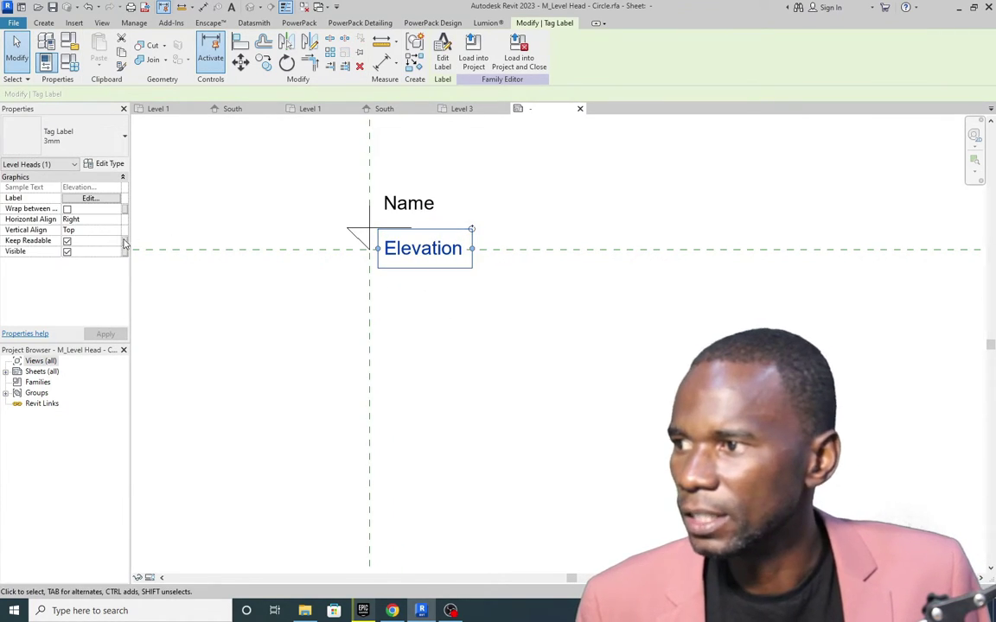
# Set the Elevation label's horizontal alignment to Left and widen its box to the right.
pyautogui.click(91, 220)
pyautogui.click(118, 219)
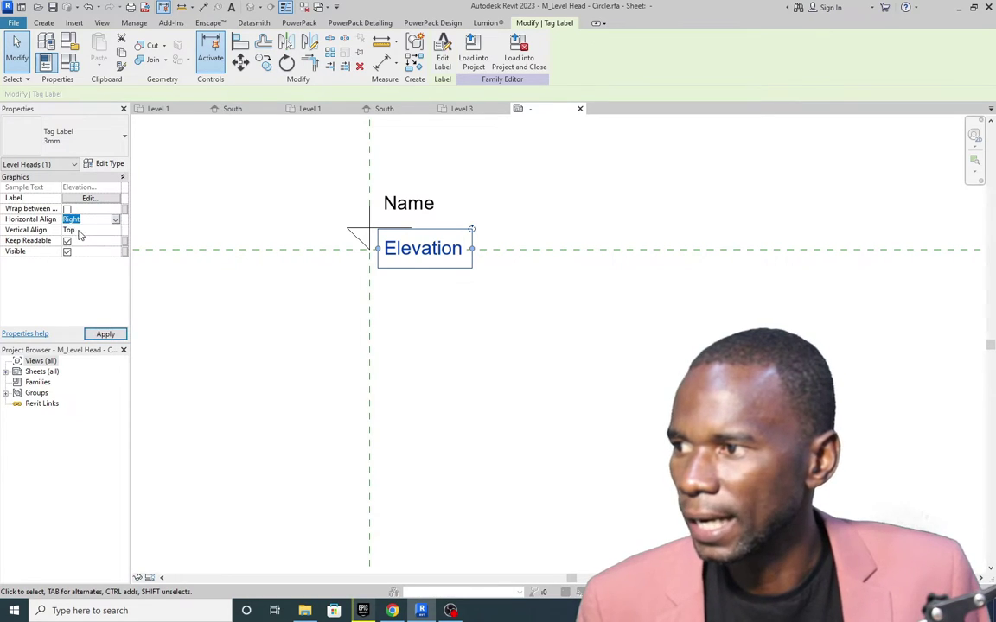
pyautogui.click(74, 230)
pyautogui.moveTo(472, 249); pyautogui.dragTo(612, 252)
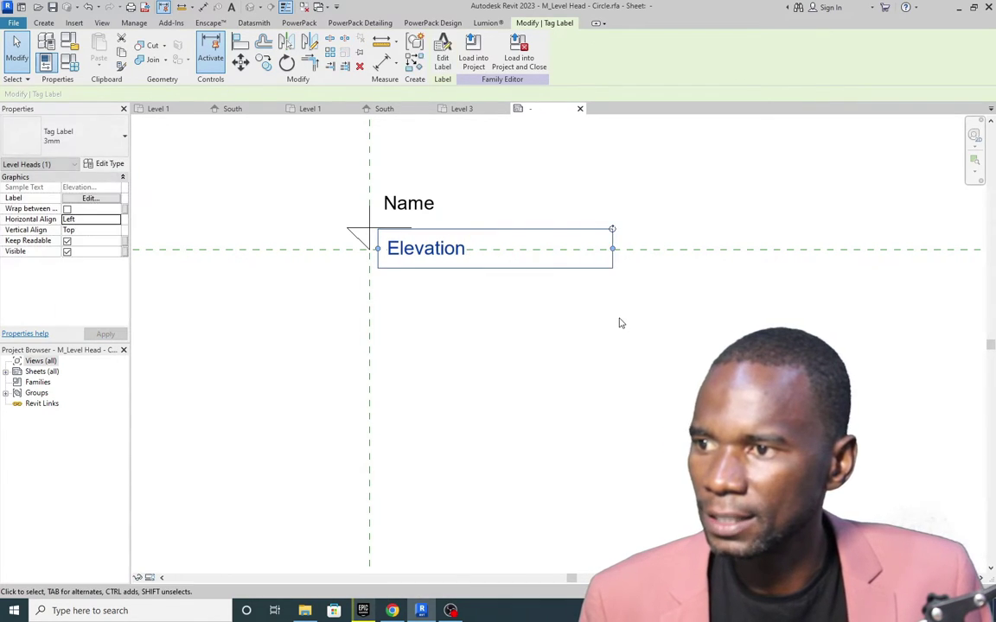
pyautogui.click(327, 231)
# Start a Solid Black filled region and pick the triangle's three lines as its boundary.
pyautogui.scroll(5, 350, 230)
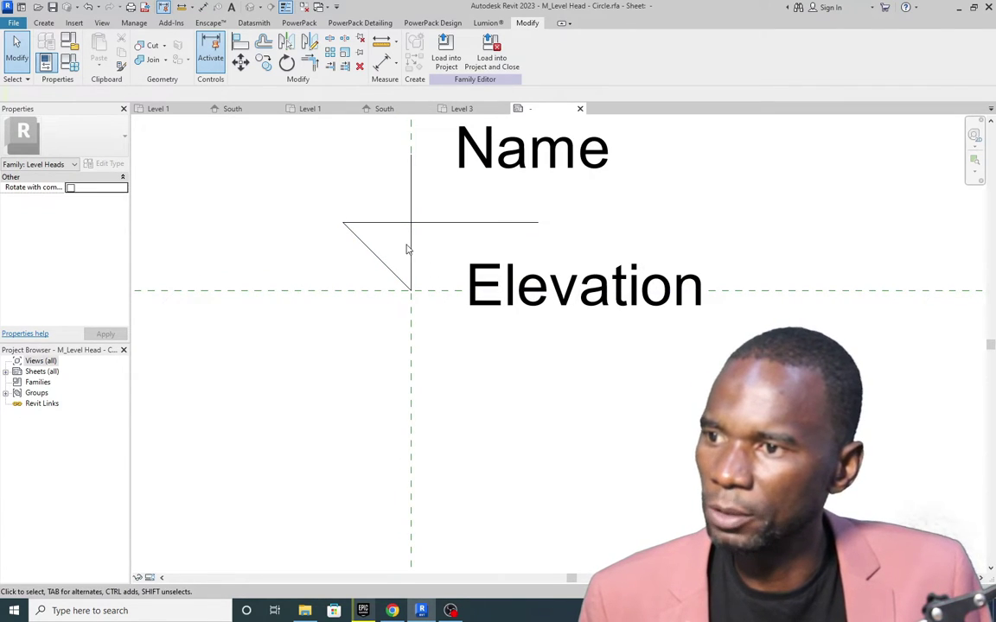
pyautogui.scroll(2, 398, 246)
pyautogui.scroll(-1, 374, 245)
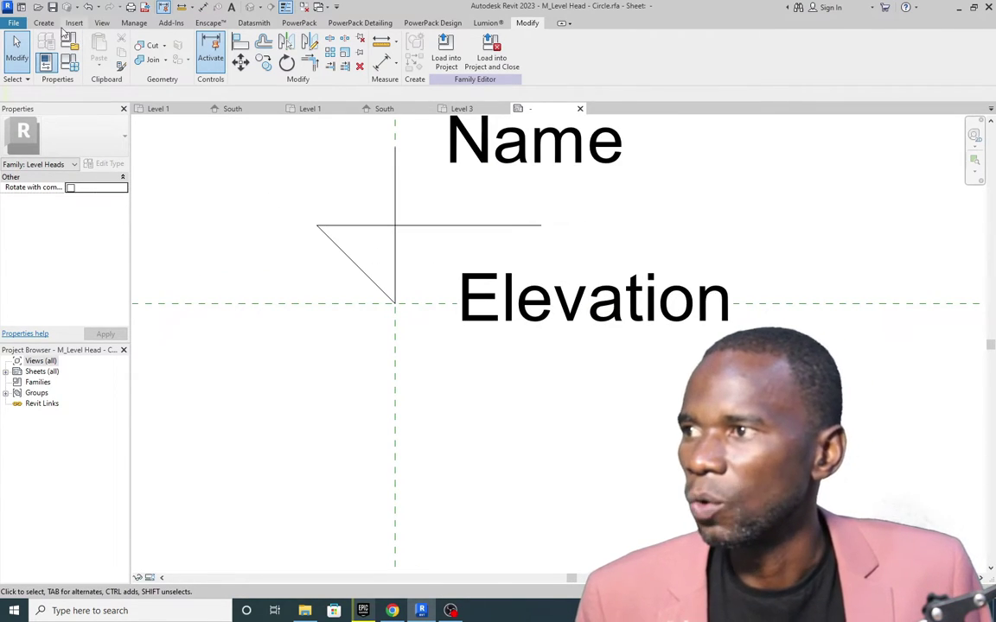
pyautogui.click(45, 23)
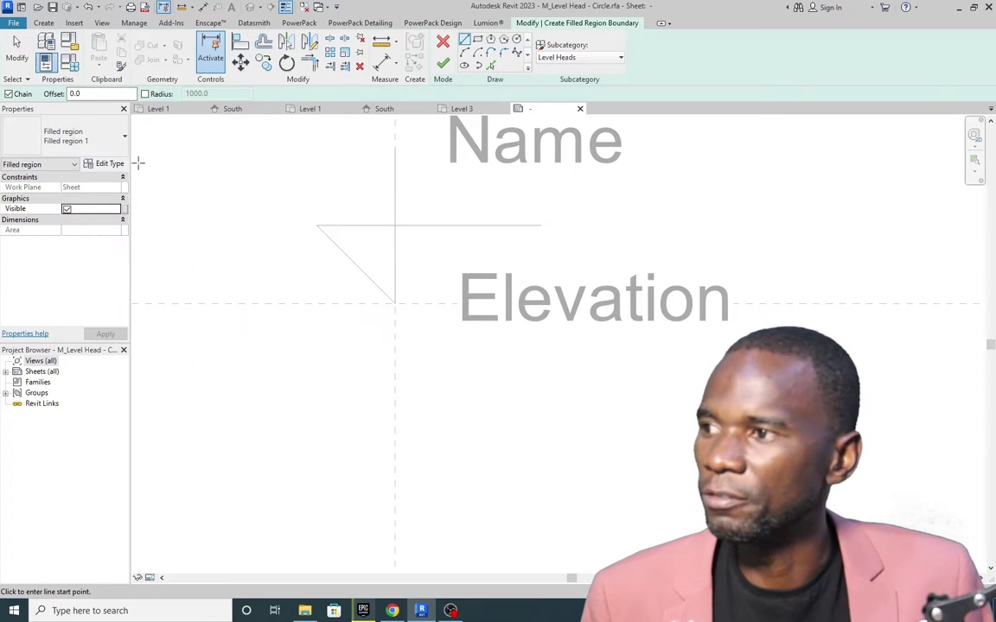
pyautogui.click(112, 141)
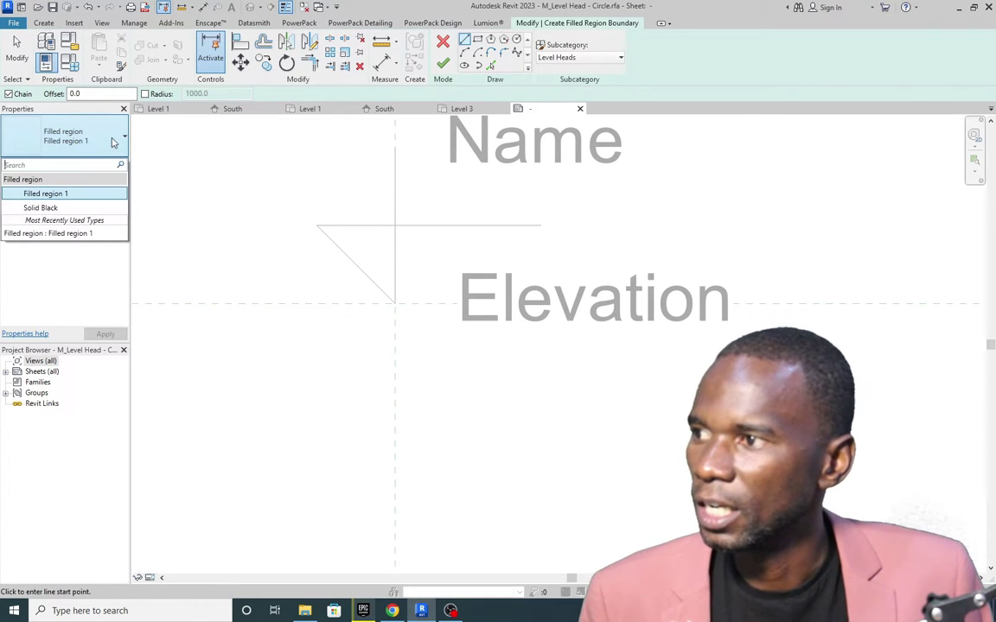
pyautogui.click(40, 208)
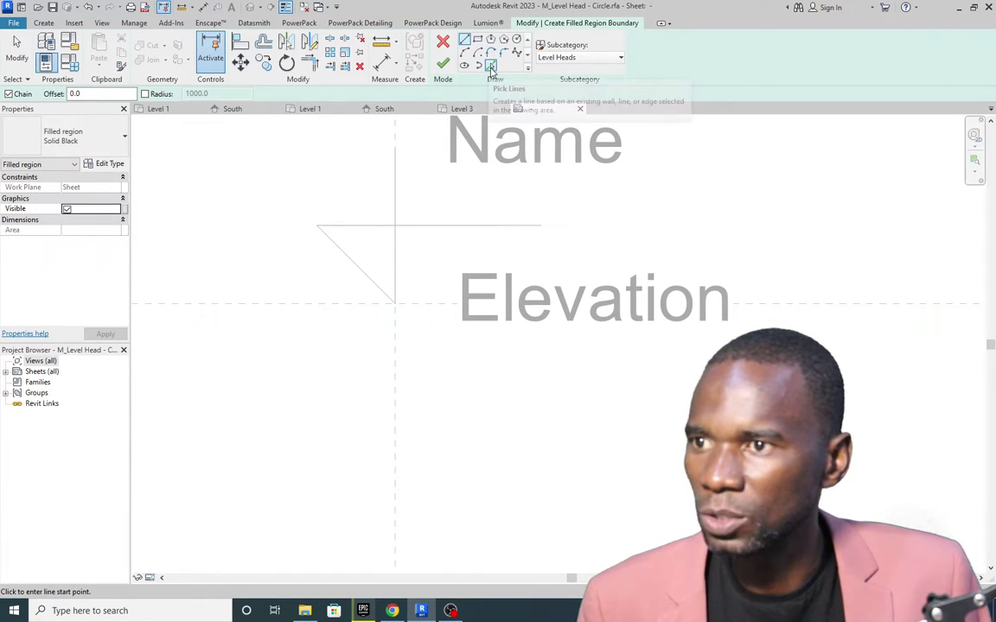
pyautogui.click(490, 66)
pyautogui.click(361, 226)
pyautogui.click(354, 264)
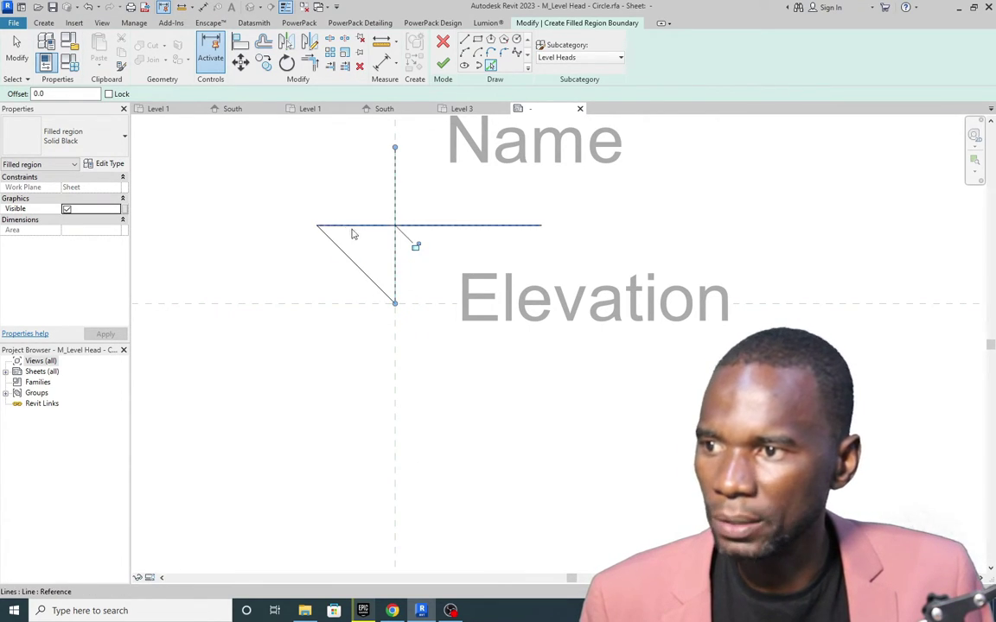
# Trim the vertical and top boundary lines to the triangle's corner and finish the filled region.
pyautogui.press('t')
pyautogui.press('r')
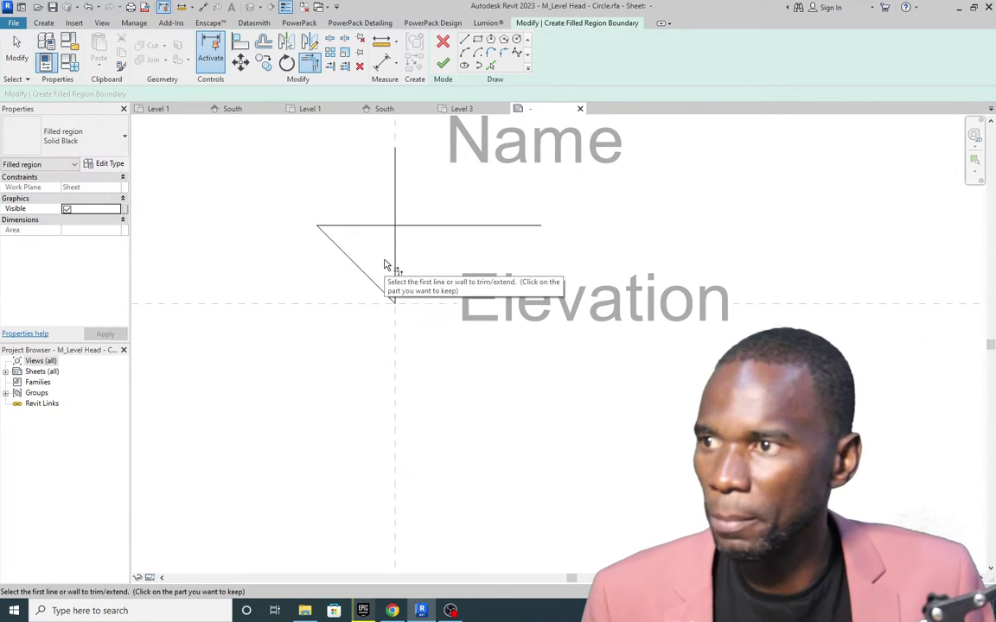
pyautogui.click(396, 244)
pyautogui.click(382, 228)
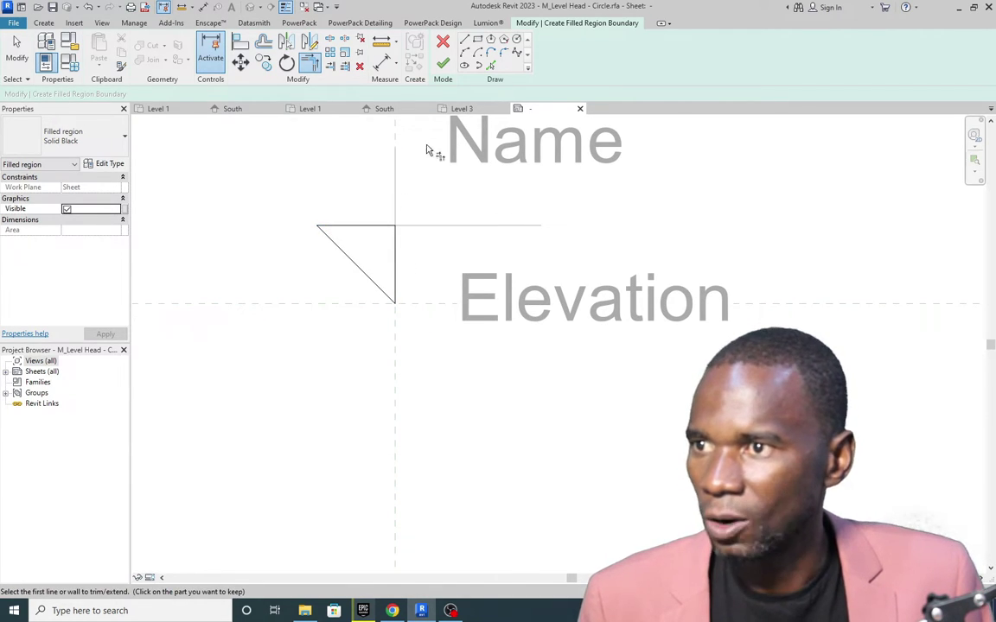
pyautogui.click(443, 66)
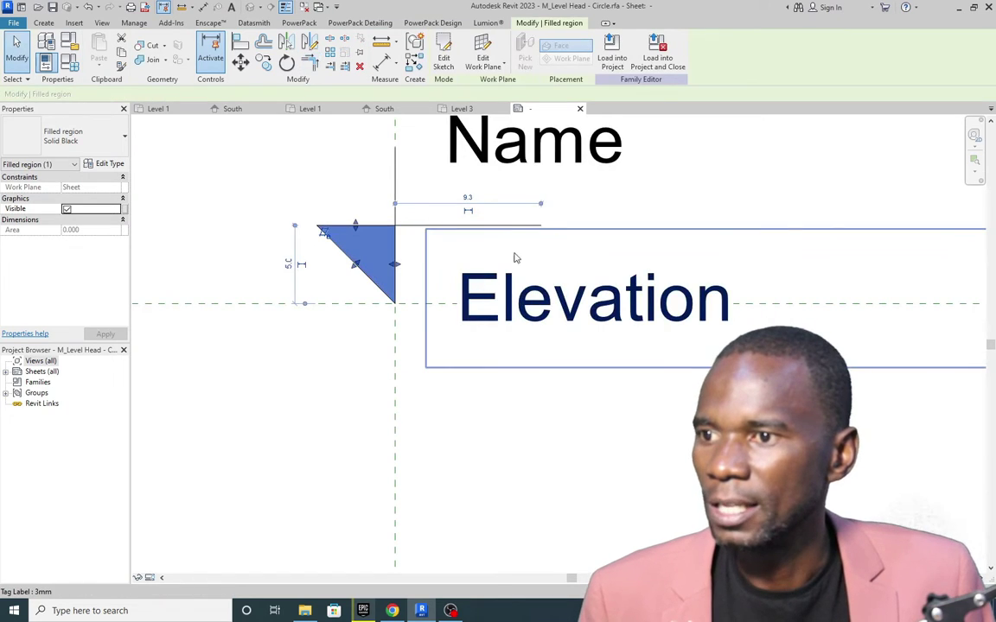
pyautogui.click(711, 168)
# Move the Name label down closer to the horizontal line and shift the Elevation label up and left beside the filled triangle.
pyautogui.scroll(-4, 493, 303)
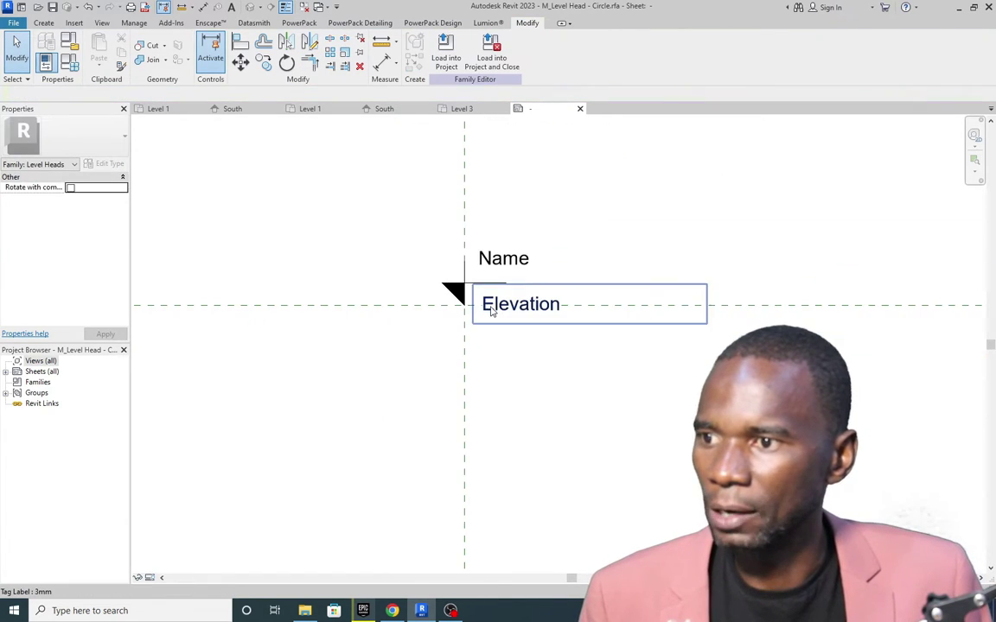
pyautogui.click(487, 253)
pyautogui.moveTo(487, 253); pyautogui.dragTo(486, 264)
pyautogui.click(531, 344)
pyautogui.click(507, 311)
pyautogui.moveTo(510, 304); pyautogui.dragTo(499, 297)
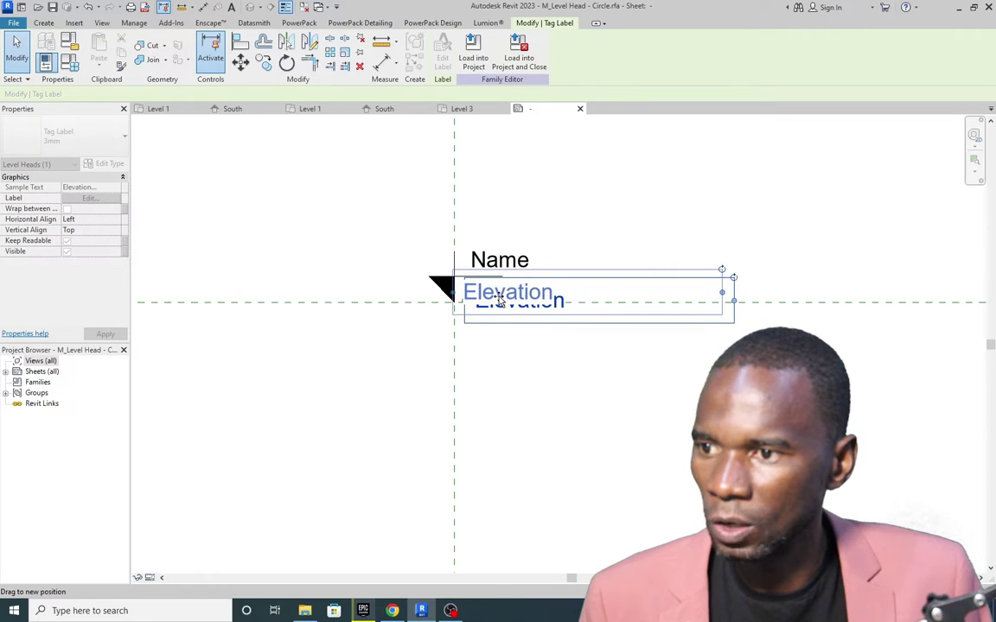
pyautogui.click(592, 207)
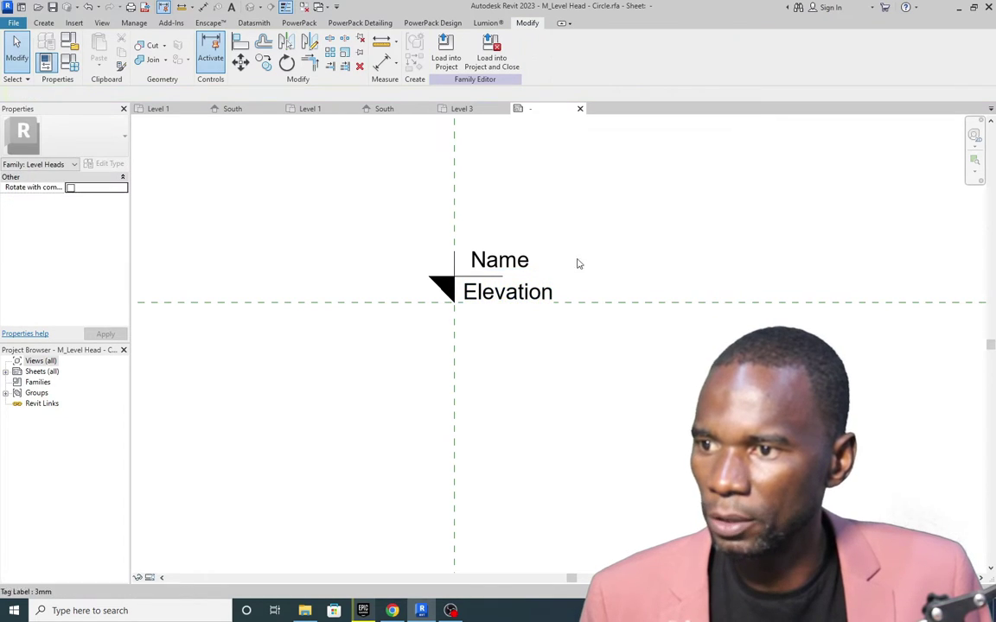
# Extend the horizontal line's right end to just past the end of the Elevation label.
pyautogui.click(474, 278)
pyautogui.moveTo(504, 276); pyautogui.dragTo(570, 277)
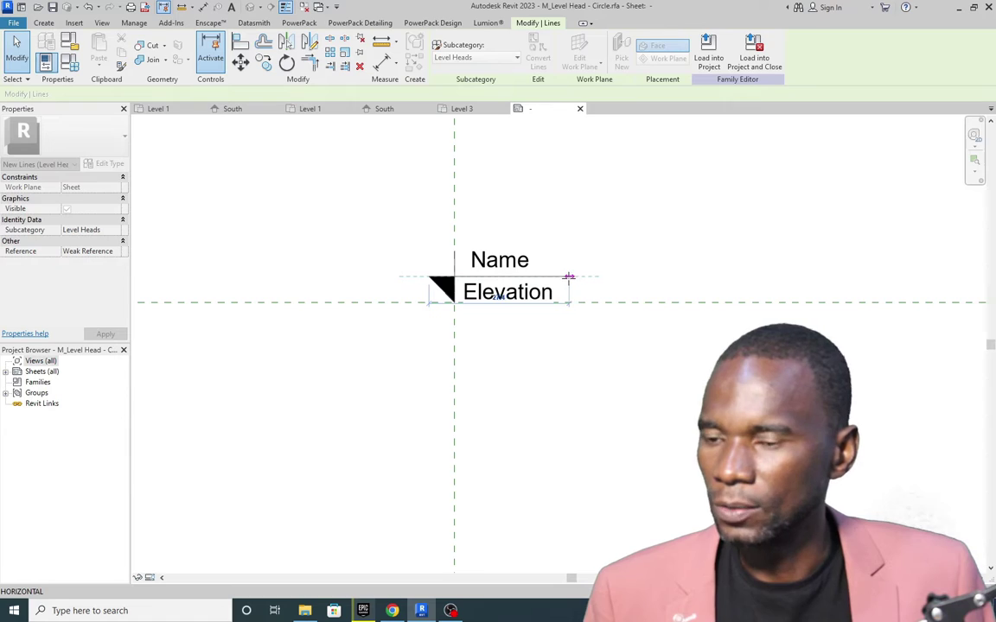
pyautogui.click(553, 258)
pyautogui.scroll(2, 554, 257)
pyautogui.scroll(-2, 545, 243)
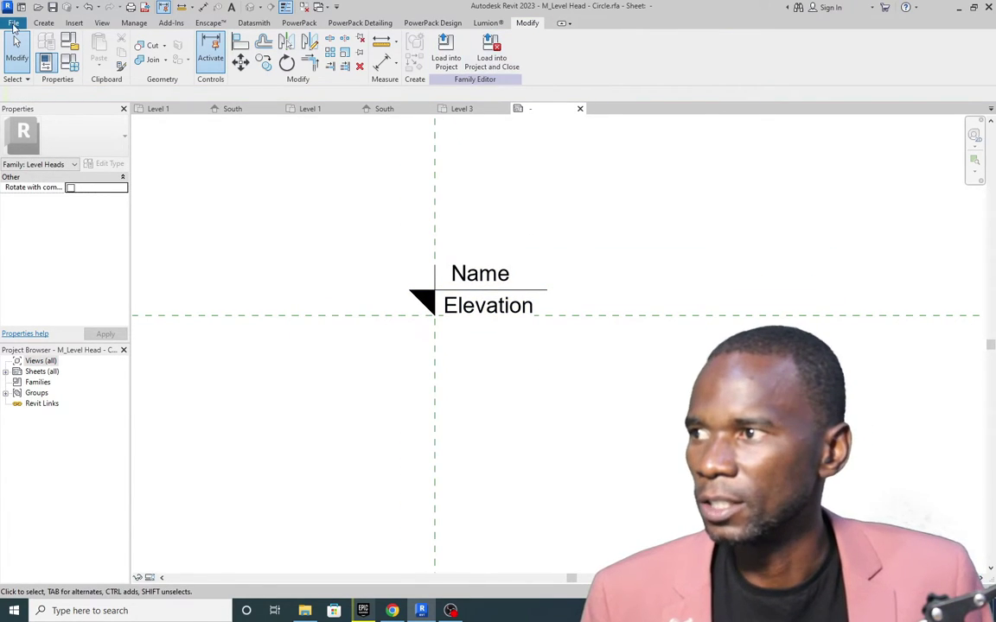
# Save the family as M_Level Head - B, then load it into Project2 and close the family.
pyautogui.click(12, 23)
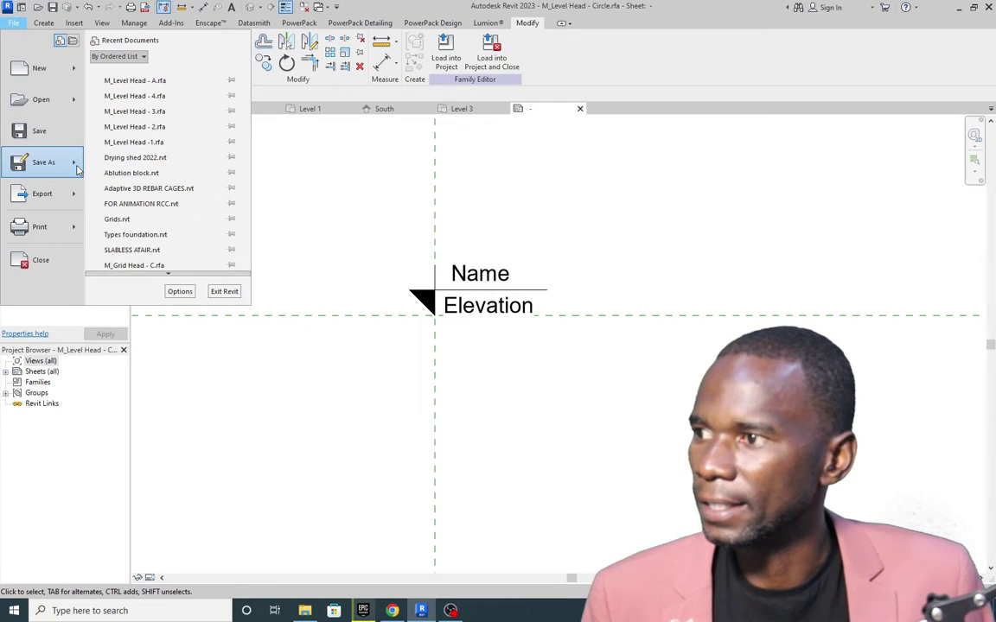
pyautogui.moveTo(77, 168)
pyautogui.click(129, 154)
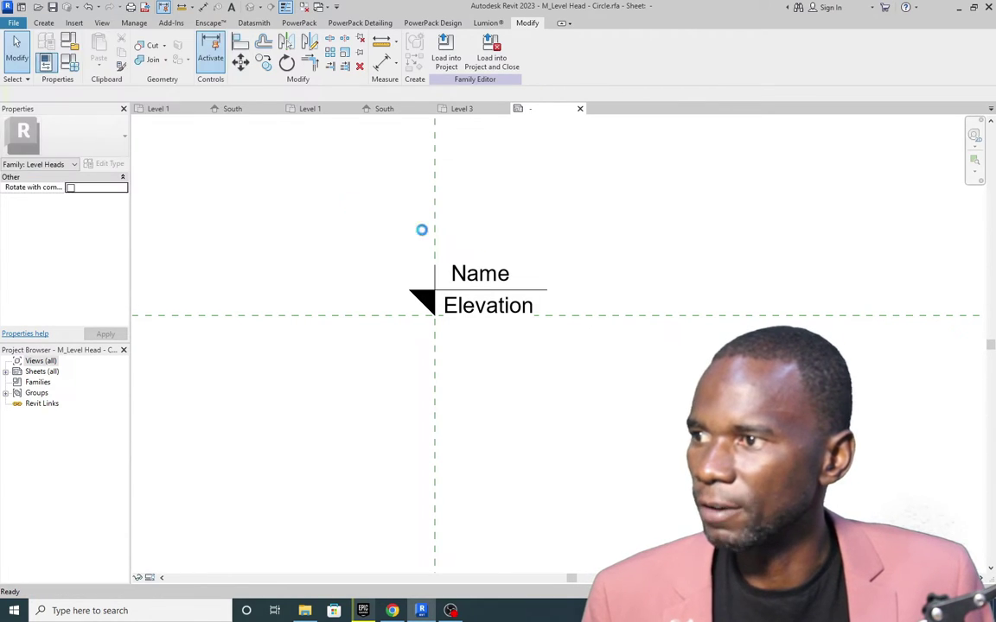
pyautogui.click(466, 357)
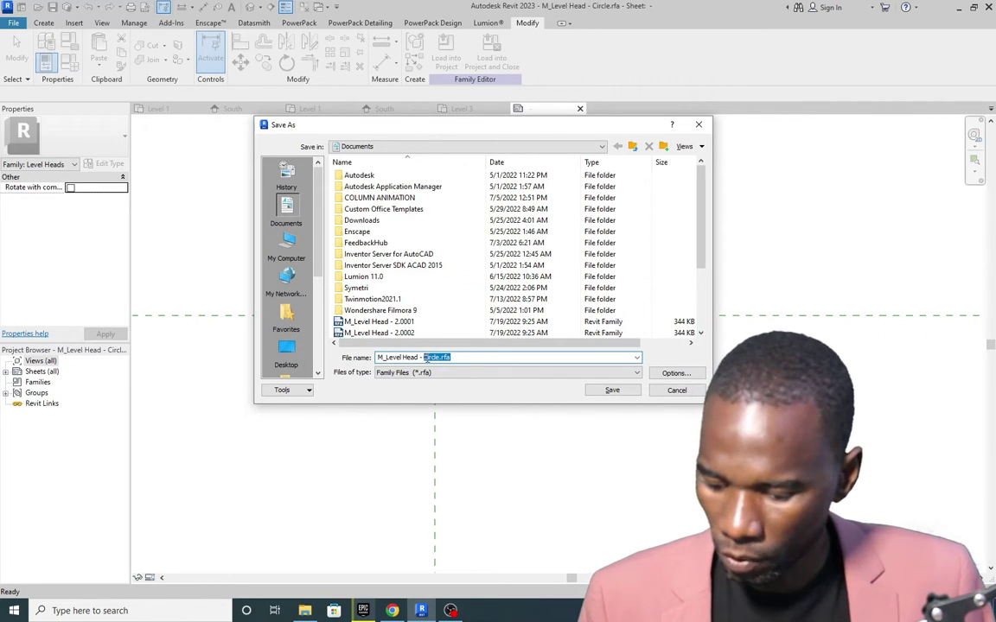
pyautogui.click(609, 390)
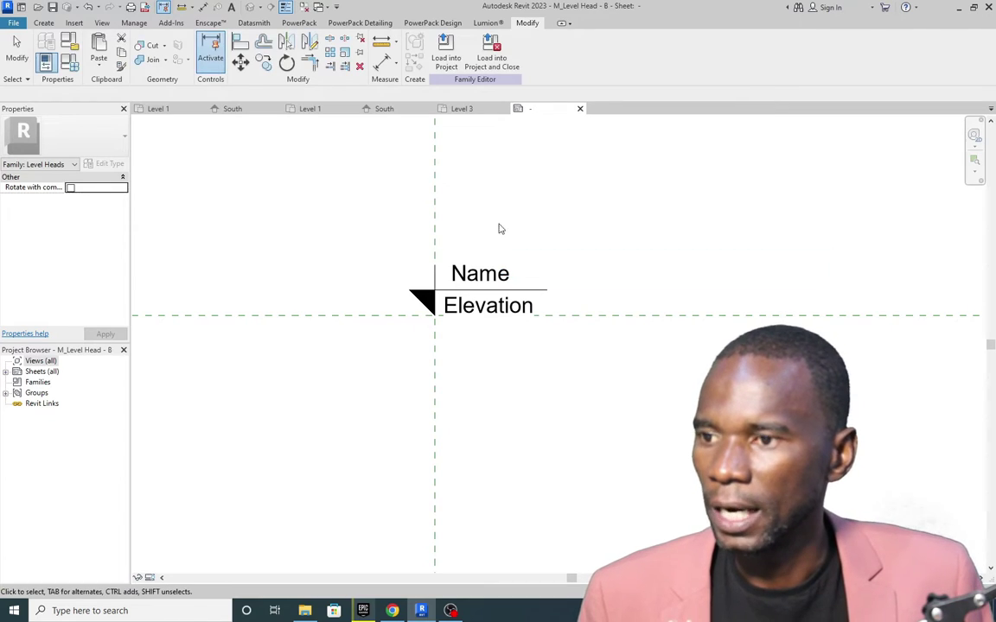
pyautogui.click(491, 54)
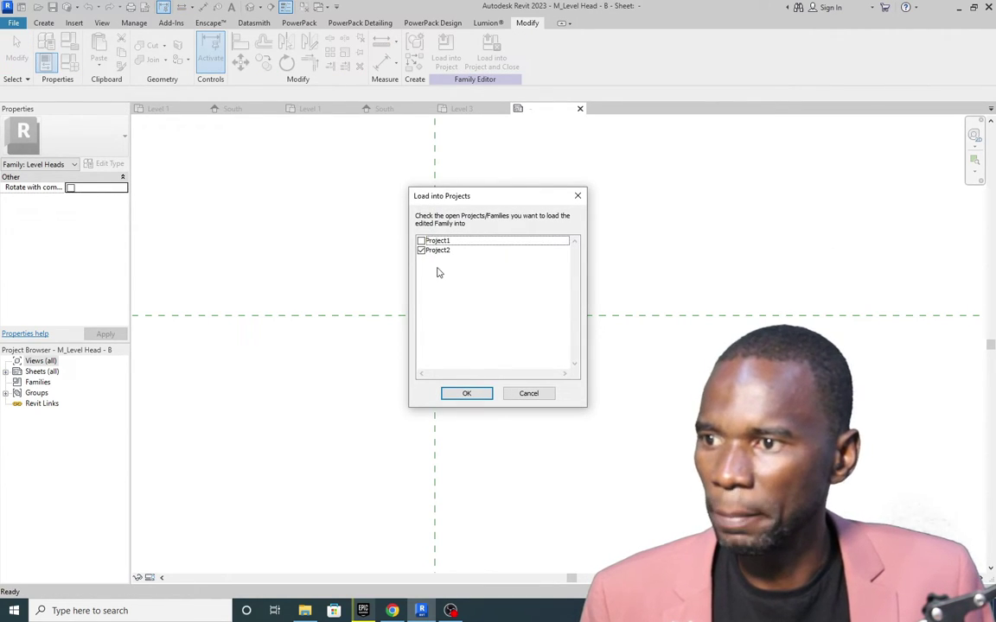
pyautogui.click(469, 395)
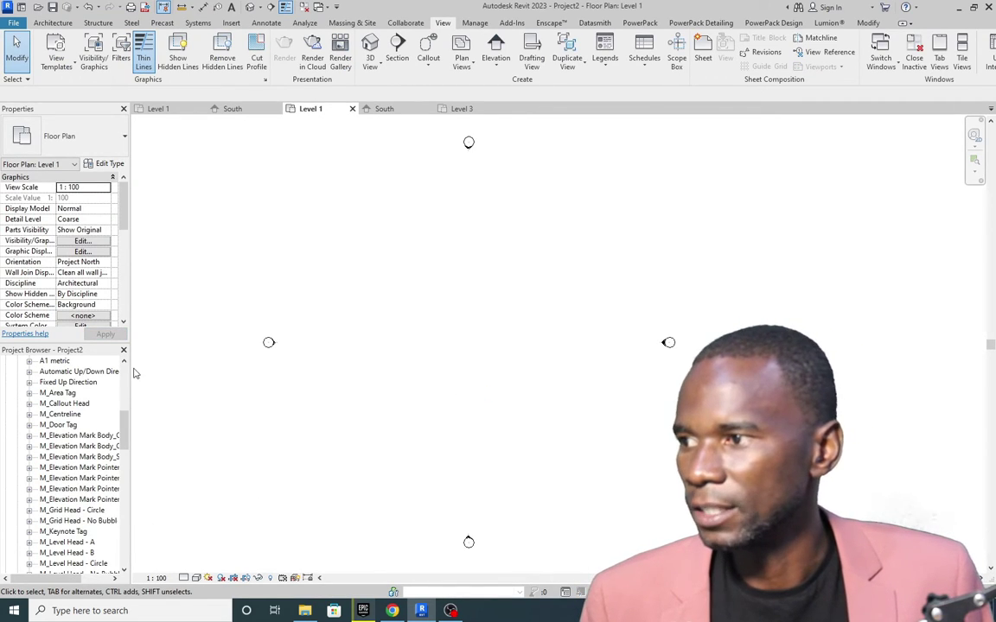
# Open Project2's South elevation and bring the level heads into view.
pyautogui.scroll(5, 86, 432)
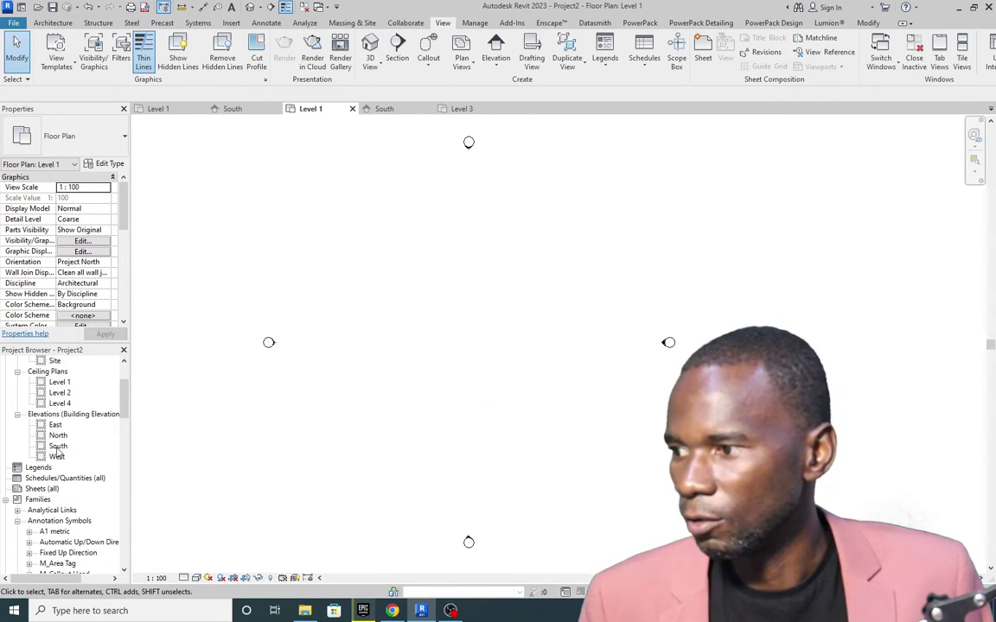
pyautogui.click(57, 446)
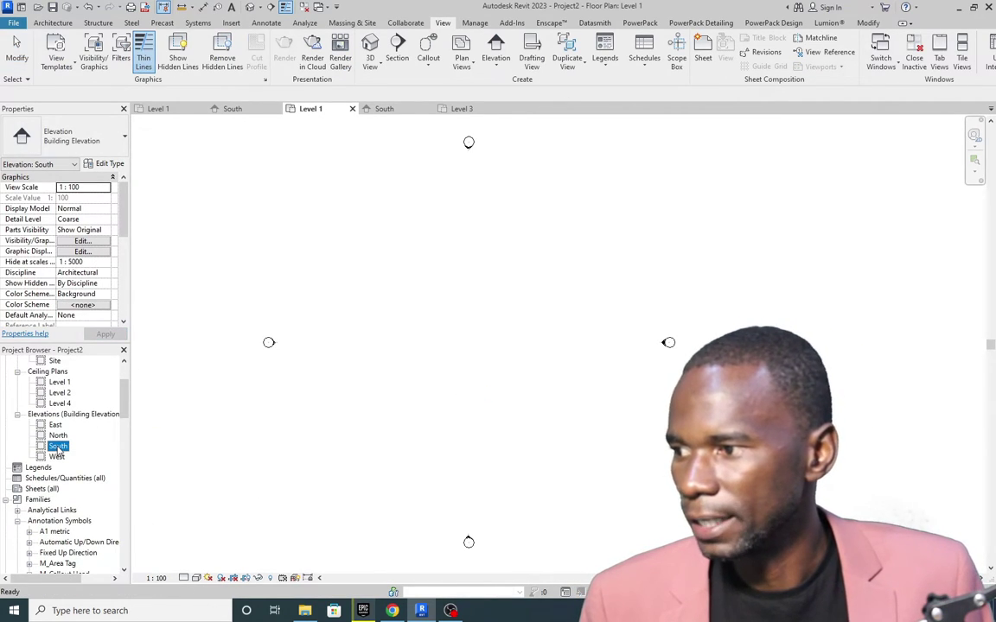
pyautogui.click(383, 110)
pyautogui.scroll(-3, 536, 289)
pyautogui.scroll(2, 446, 357)
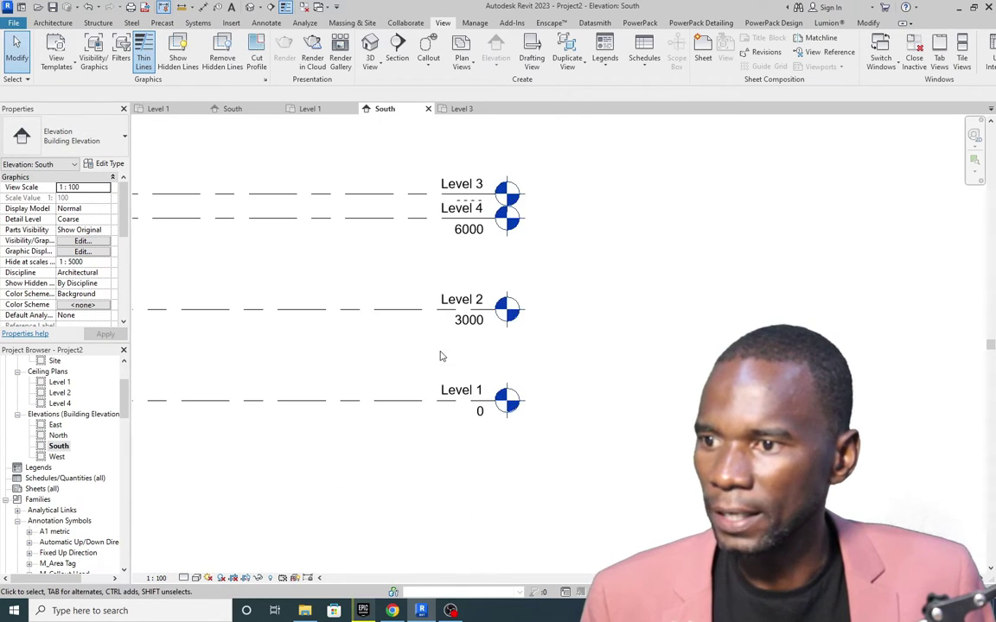
# Set the Symbol of Level 2's 8mm Head type to M_Level Head - B and apply the change.
pyautogui.scroll(2, 558, 313)
pyautogui.click(264, 313)
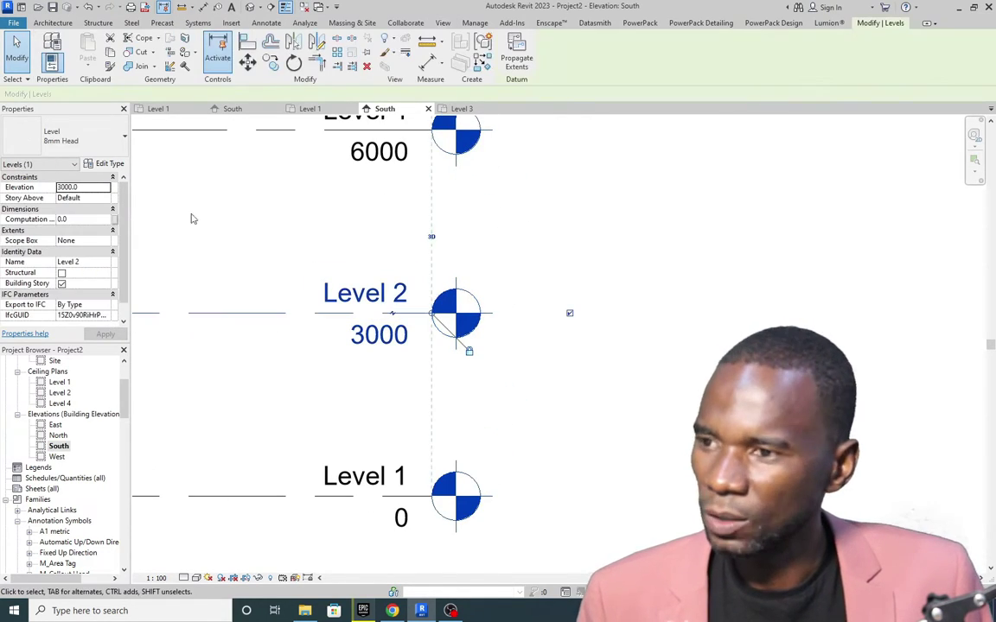
pyautogui.click(108, 166)
pyautogui.click(742, 179)
pyautogui.click(741, 180)
pyautogui.click(667, 209)
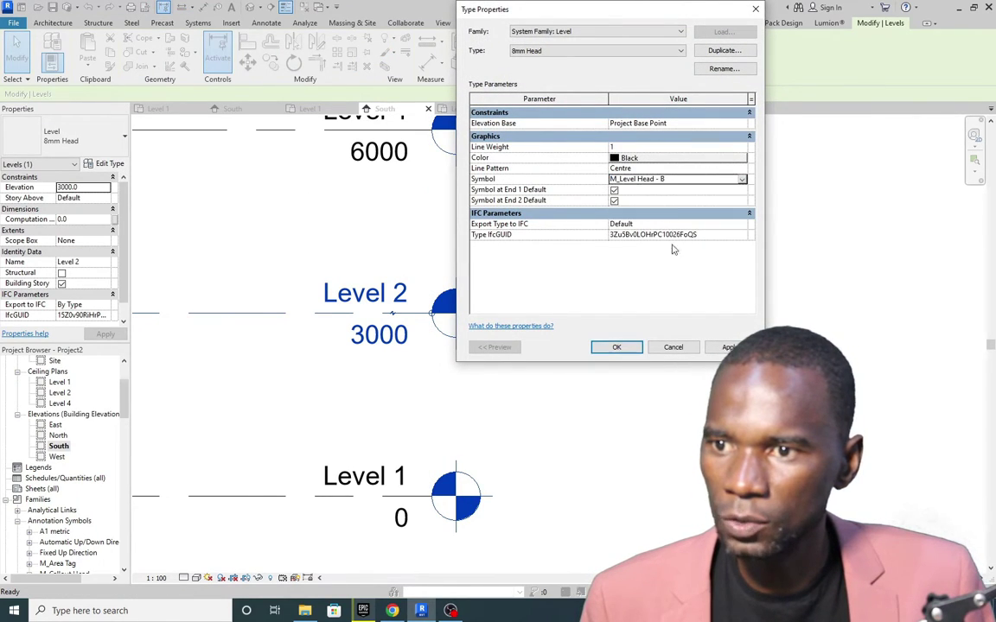
pyautogui.click(729, 346)
pyautogui.click(616, 348)
pyautogui.scroll(-1, 251, 360)
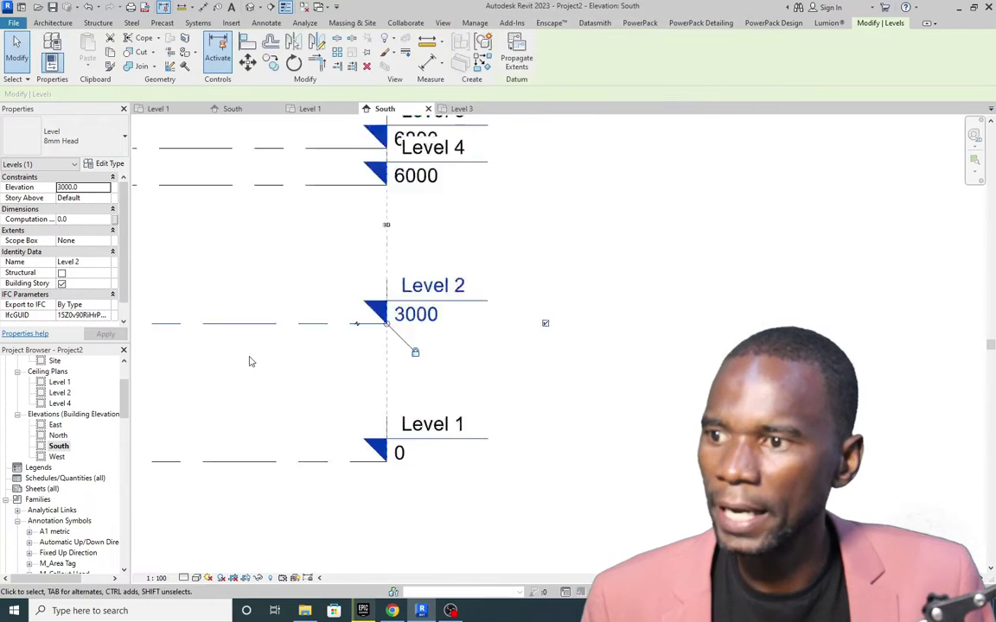
pyautogui.scroll(-1, 448, 240)
pyautogui.click(448, 240)
# Examine the updated level heads on all levels in Project2's South elevation.
pyautogui.scroll(2, 395, 231)
pyautogui.scroll(-2, 491, 263)
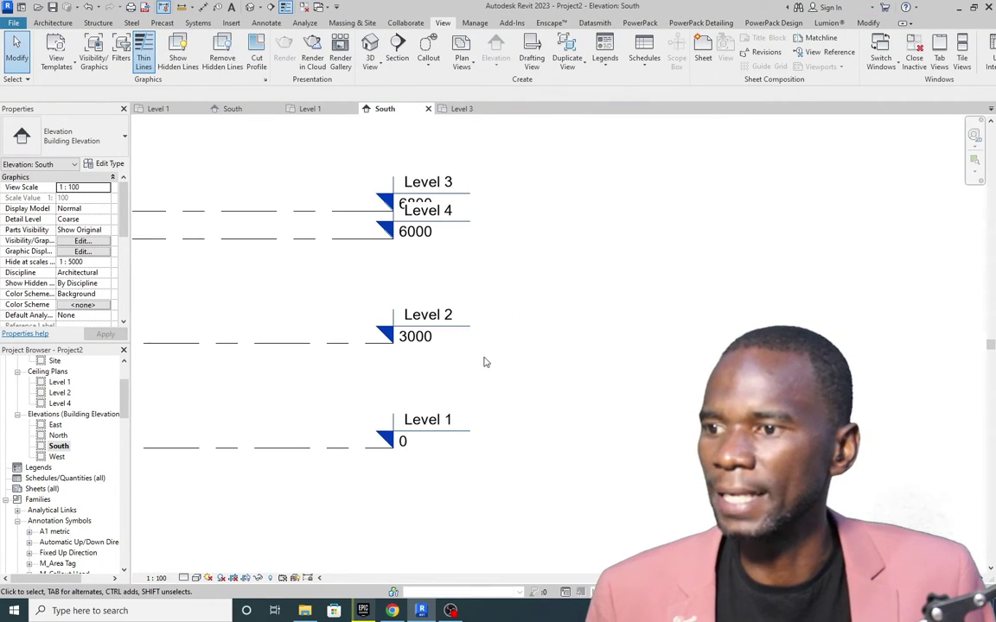
pyautogui.scroll(1, 485, 362)
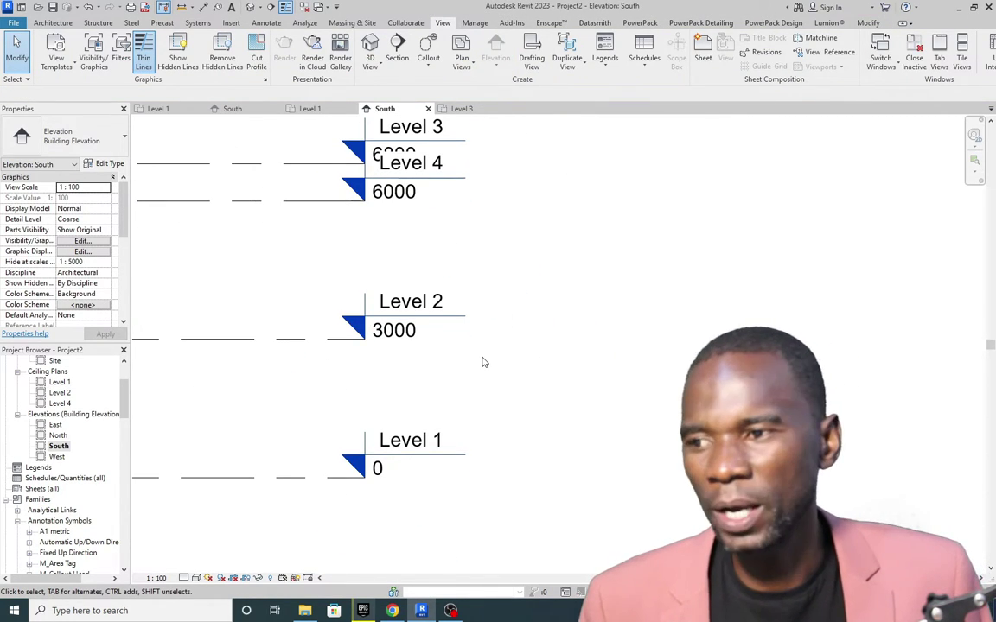
pyautogui.scroll(-1, 470, 333)
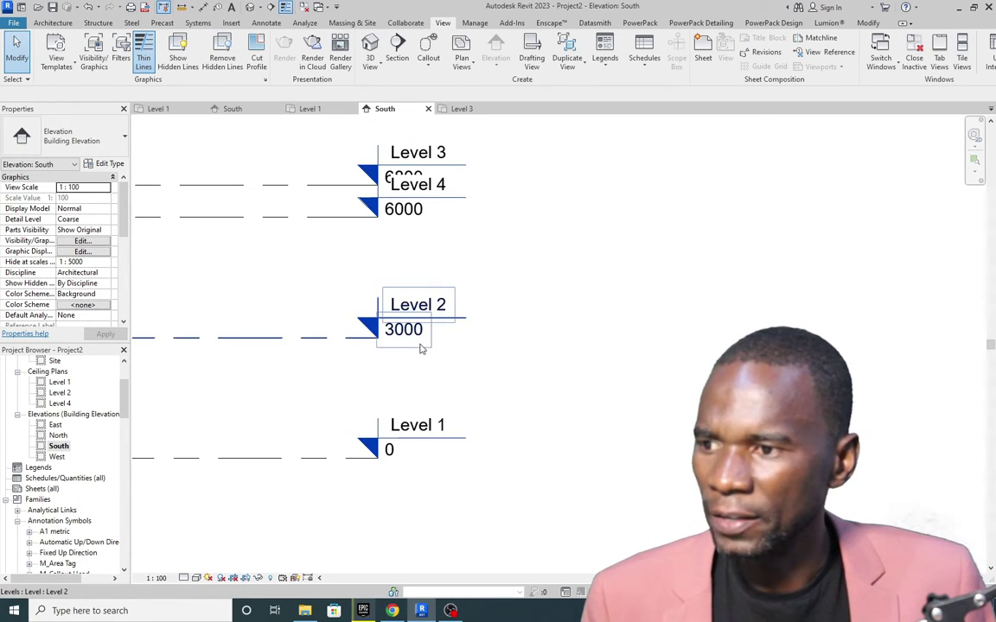
pyautogui.scroll(-1, 428, 334)
pyautogui.scroll(1, 406, 322)
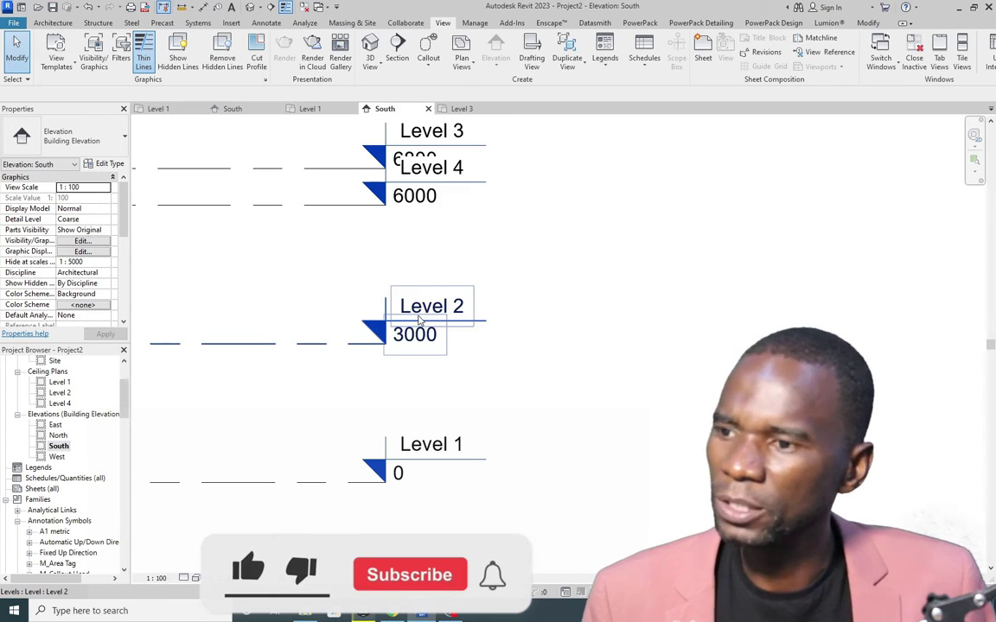
pyautogui.scroll(-1, 387, 291)
pyautogui.scroll(2, 386, 168)
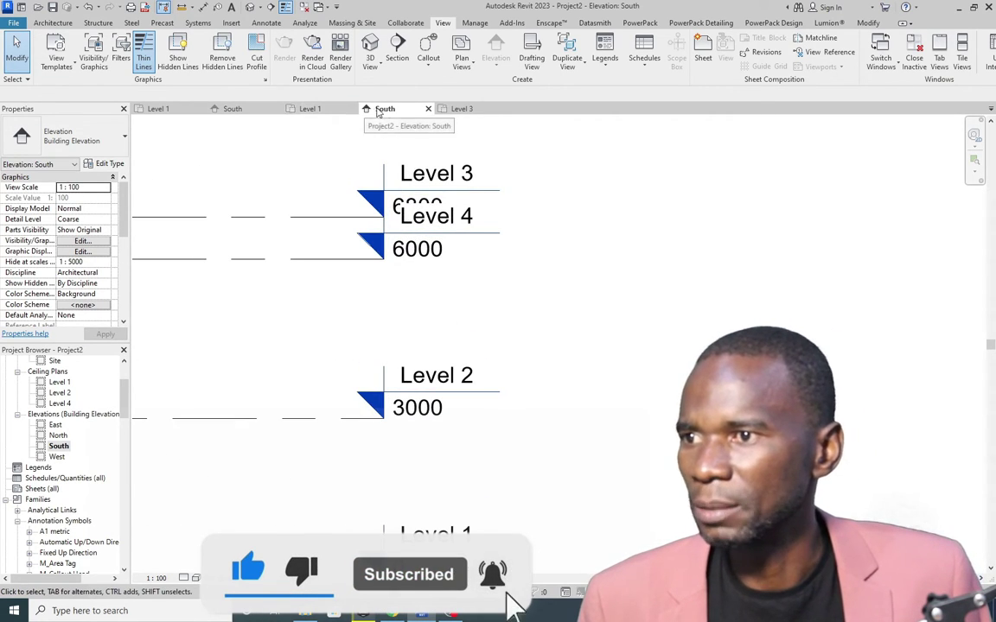
# In Project1's South elevation, set the Symbol of Level 2's 8mm Head type to M_Level Head - 4.
pyautogui.click(166, 110)
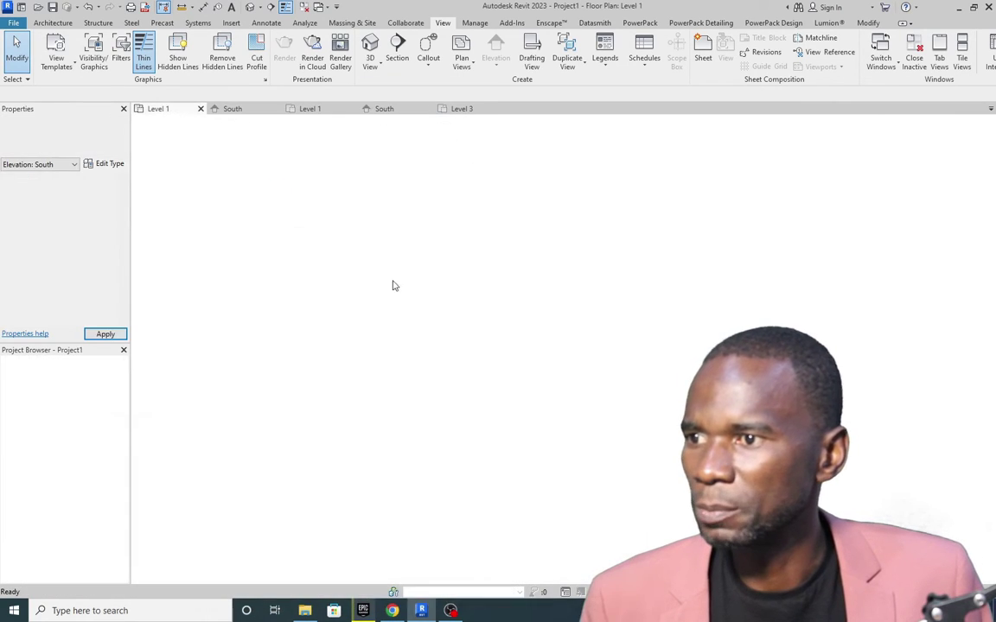
pyautogui.click(238, 110)
pyautogui.scroll(2, 293, 291)
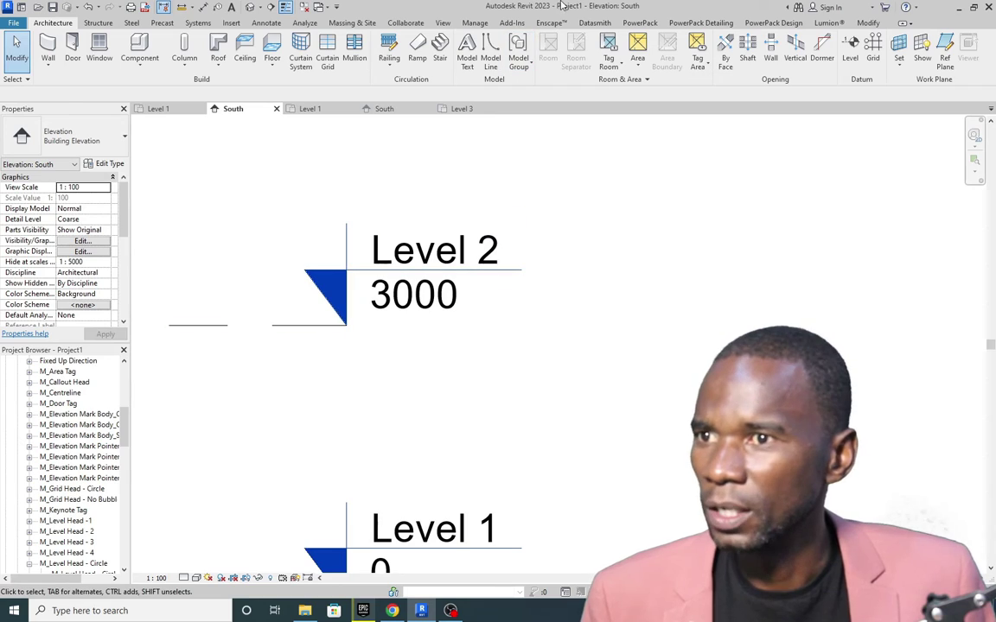
pyautogui.click(302, 310)
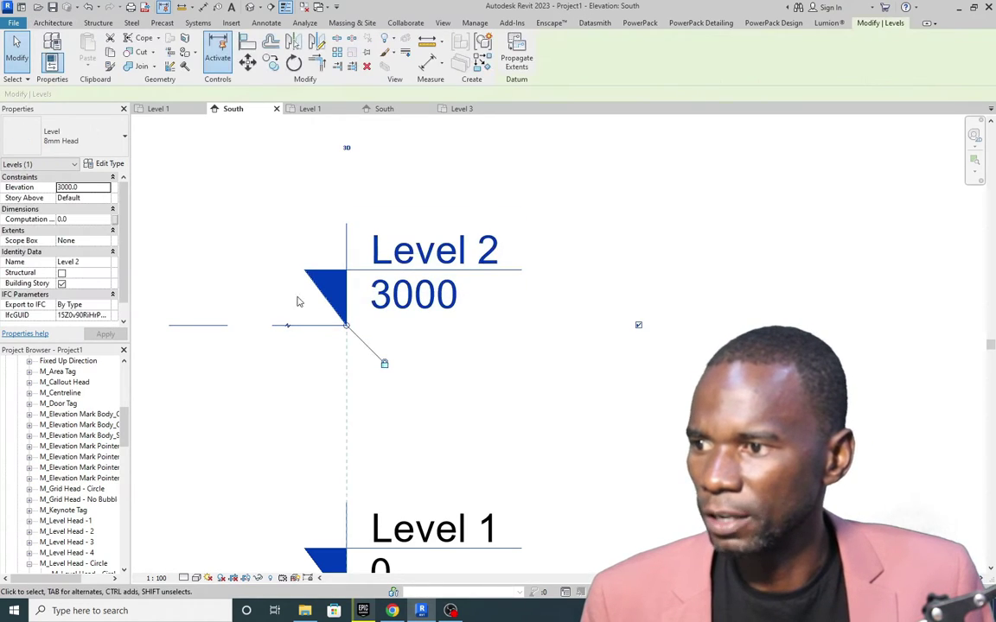
pyautogui.click(106, 164)
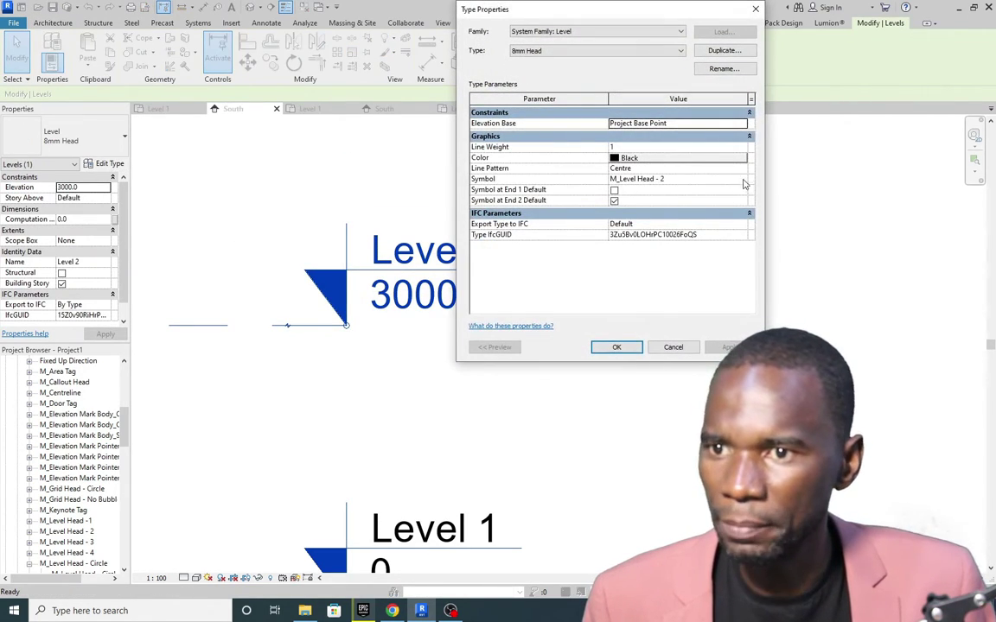
pyautogui.click(741, 180)
pyautogui.click(657, 216)
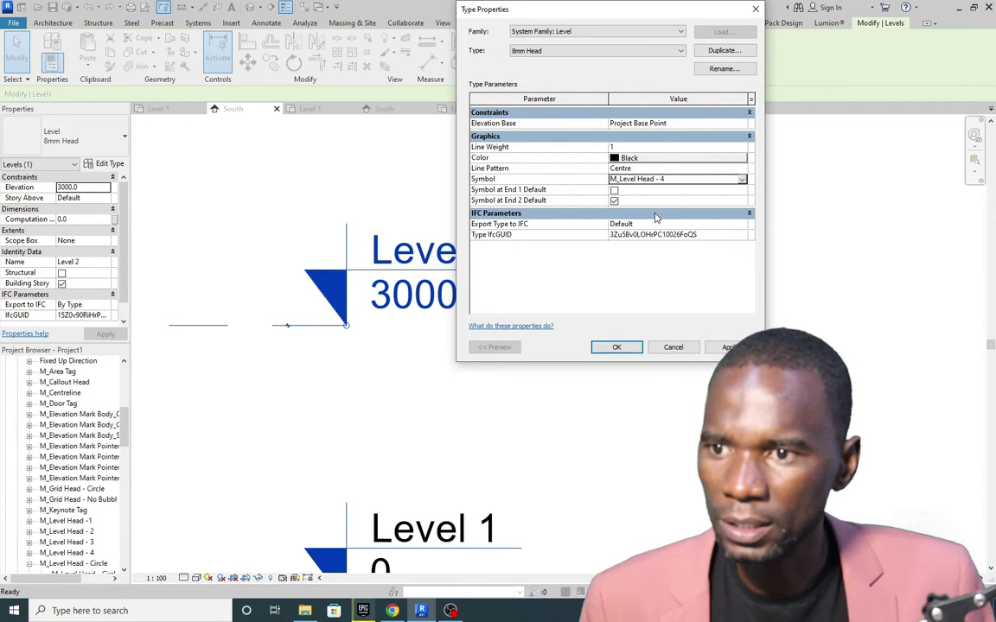
pyautogui.click(615, 347)
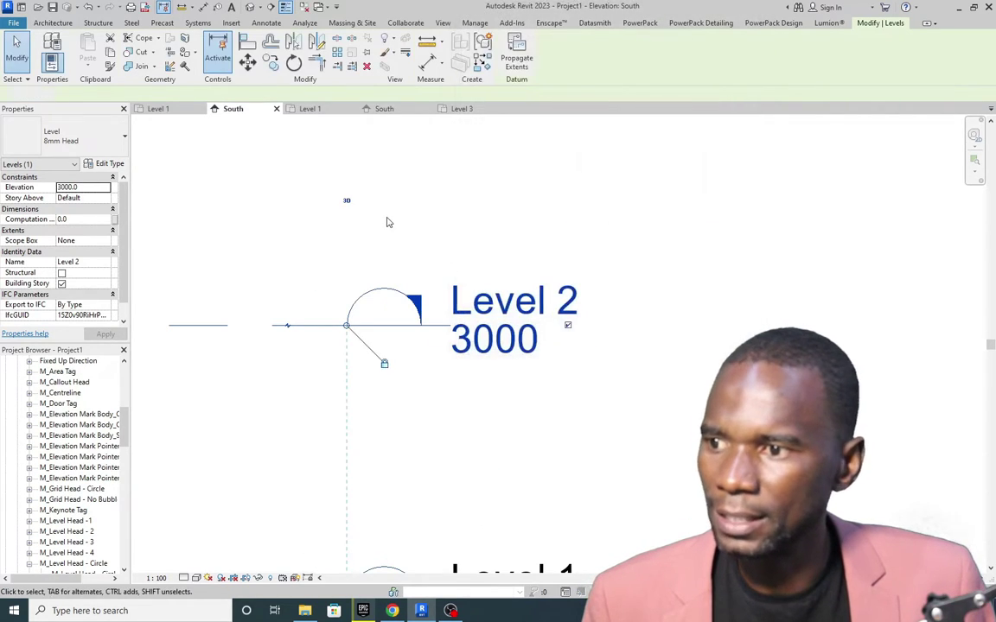
# Inspect the half-circle level head symbol at Level 2 in Project1's South elevation.
pyautogui.click(389, 223)
pyautogui.scroll(-2, 393, 246)
pyautogui.click(346, 279)
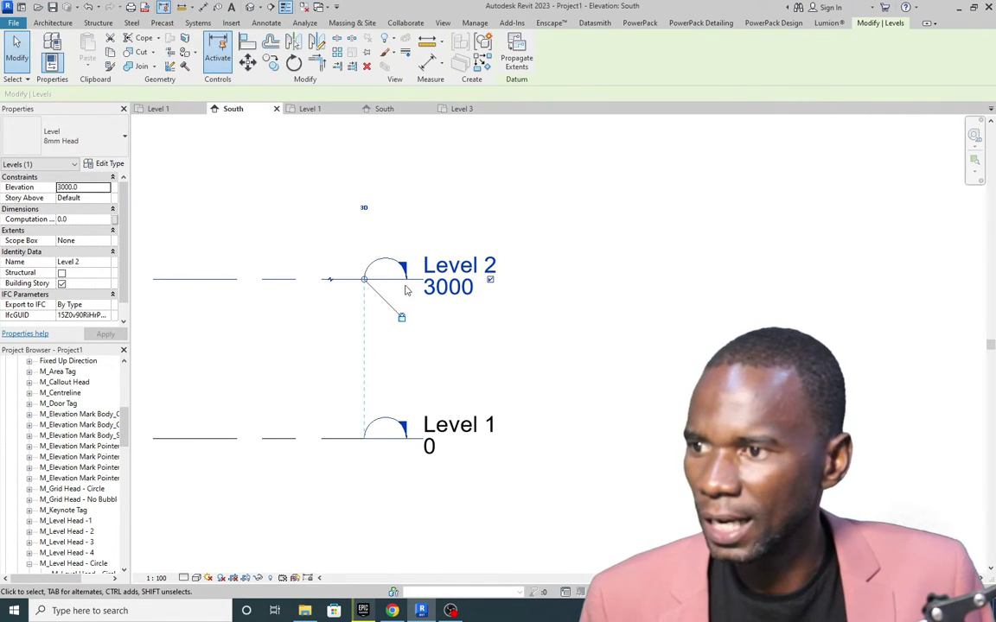
pyautogui.scroll(2, 417, 234)
pyautogui.scroll(2, 370, 247)
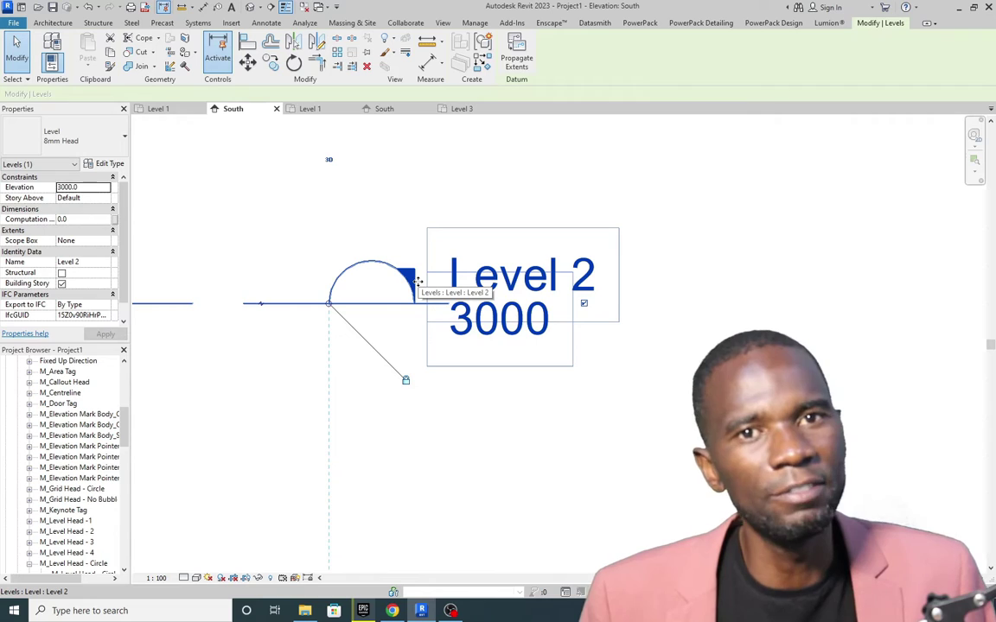
pyautogui.click(376, 375)
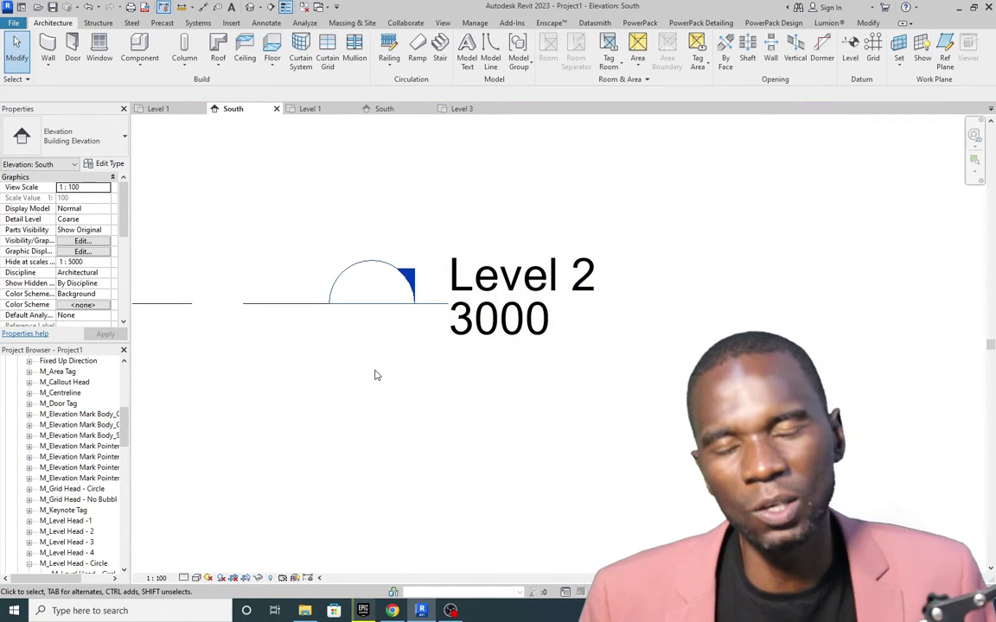
pyautogui.scroll(2, 383, 358)
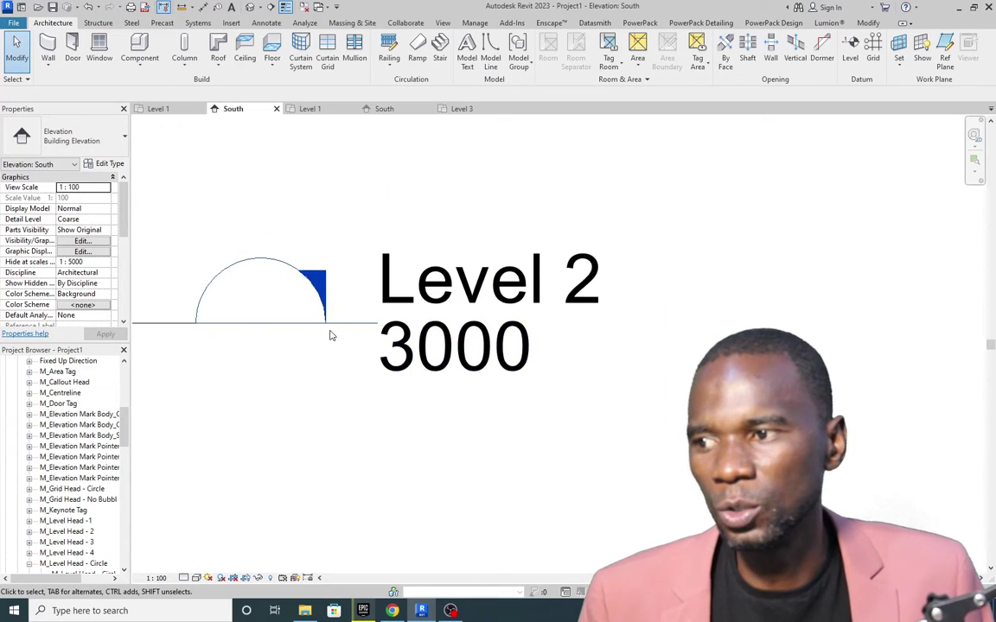
pyautogui.scroll(-2, 329, 334)
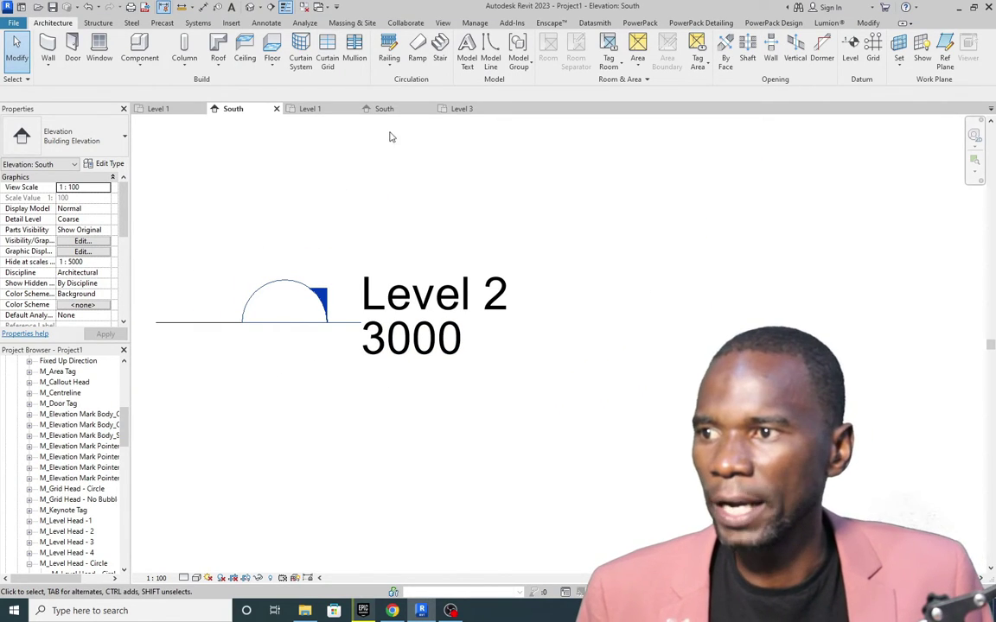
# Return to Project2's South elevation and review its triangular level heads.
pyautogui.click(463, 110)
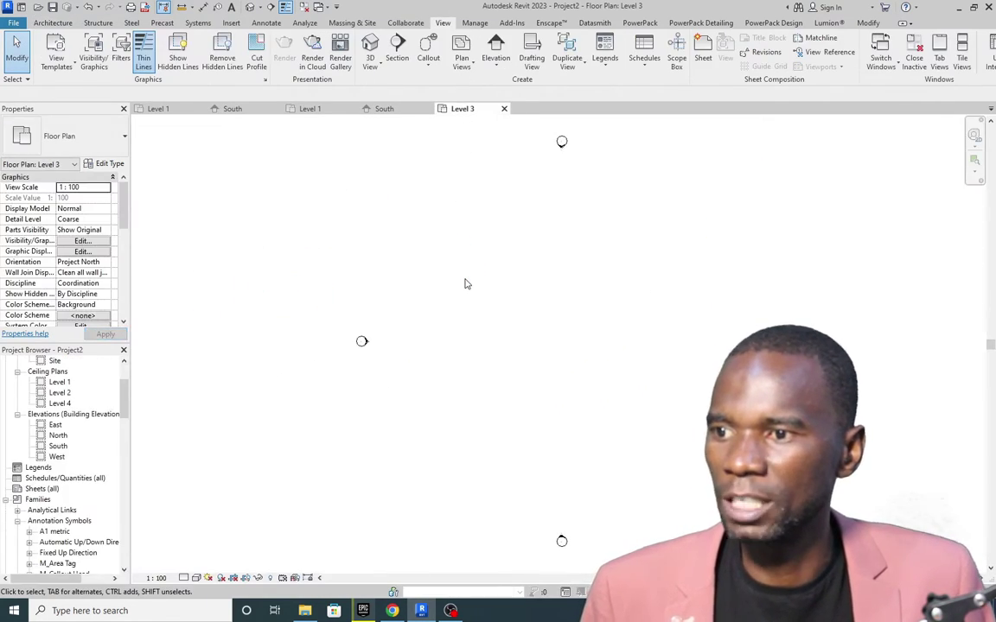
pyautogui.click(384, 108)
pyautogui.scroll(-3, 364, 262)
pyautogui.scroll(1, 386, 350)
pyautogui.scroll(2, 384, 251)
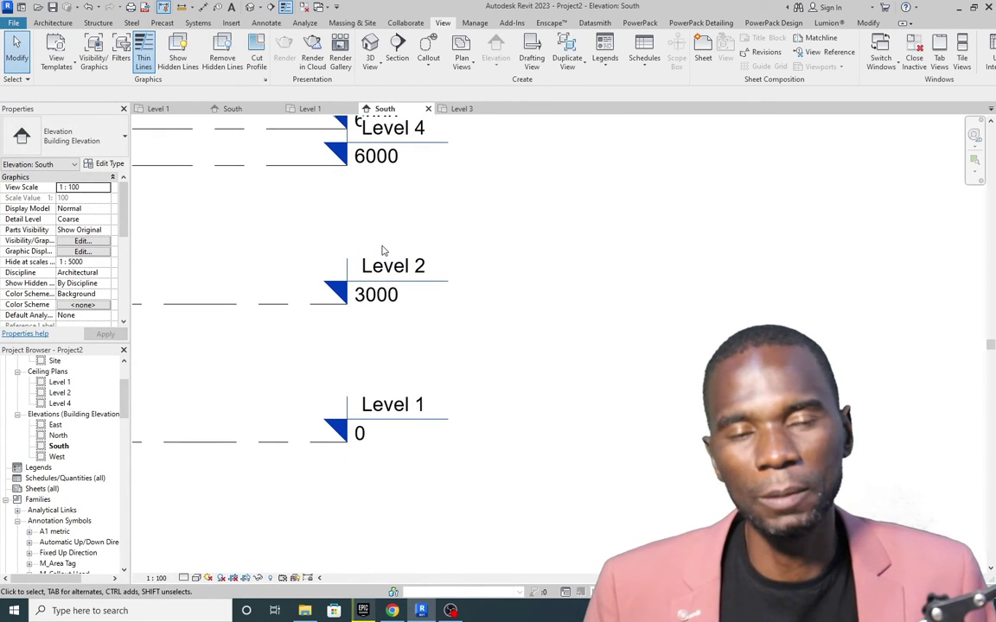